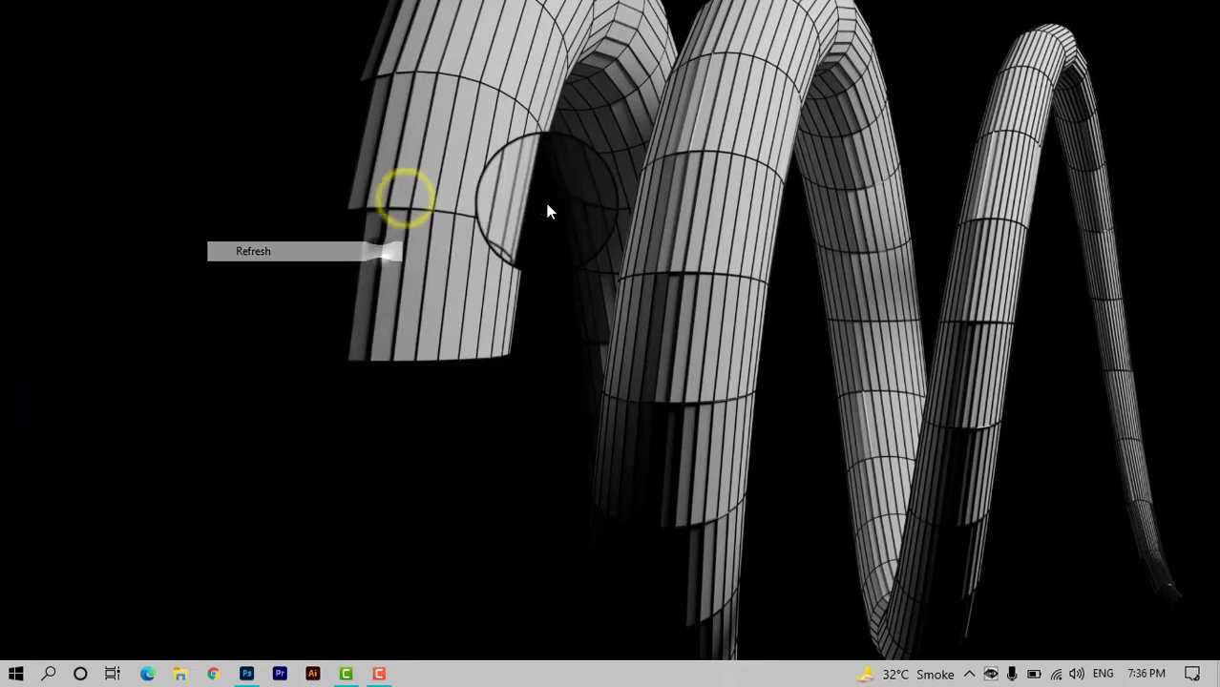
right_click(557, 201)
right_click(514, 210)
left_click(472, 268)
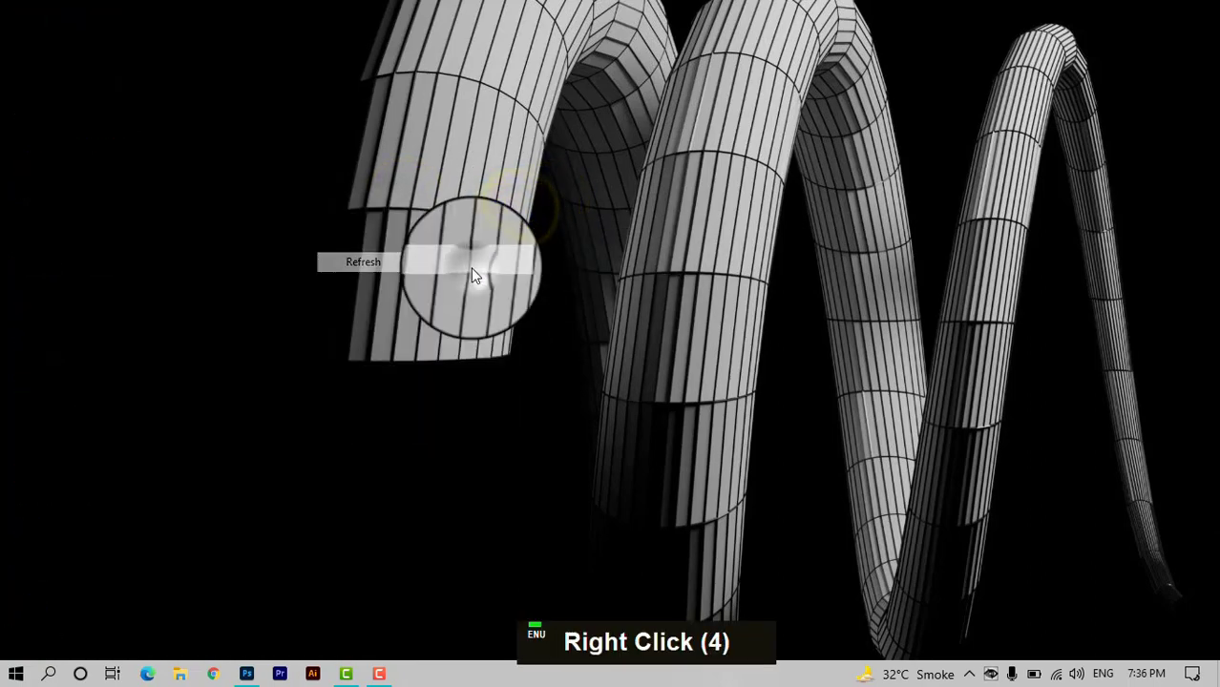
Switch to Photoshop and create a 1080 x 1080 pixel document at 70 pixels/inch in RGB Color with a white background.
left_click(247, 674)
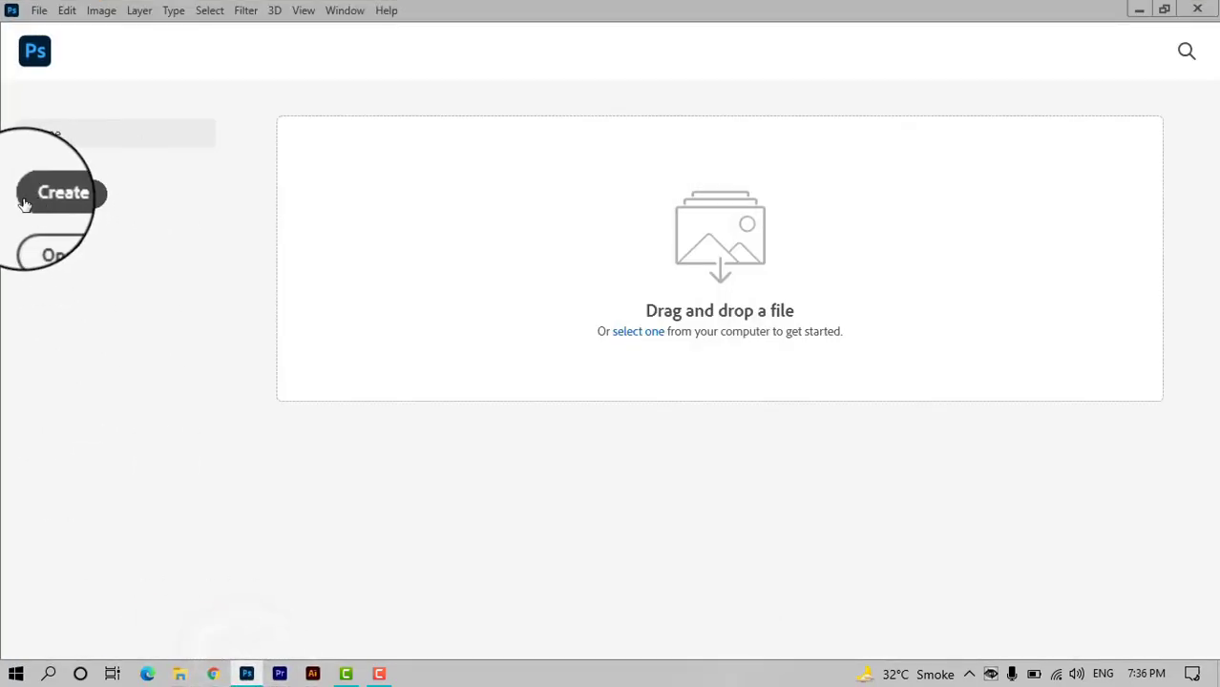
left_click(63, 208)
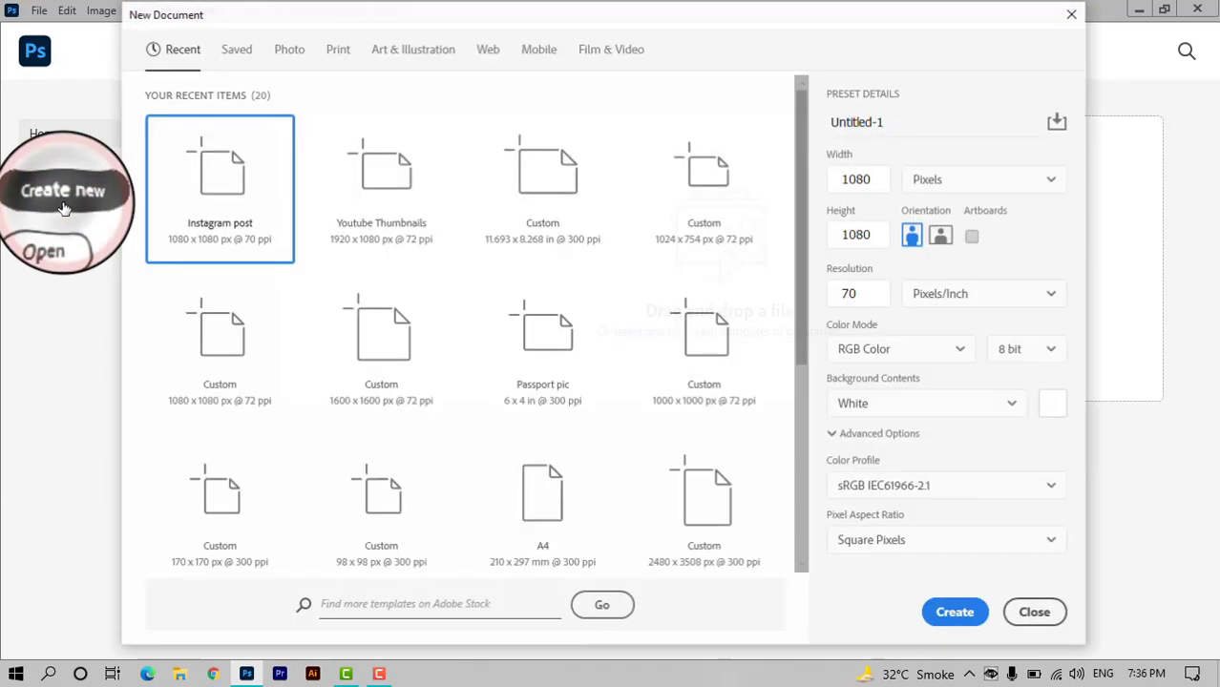
left_click(871, 182)
left_click_drag(871, 181, 825, 193)
left_click(864, 235)
left_click_drag(863, 234, 819, 239)
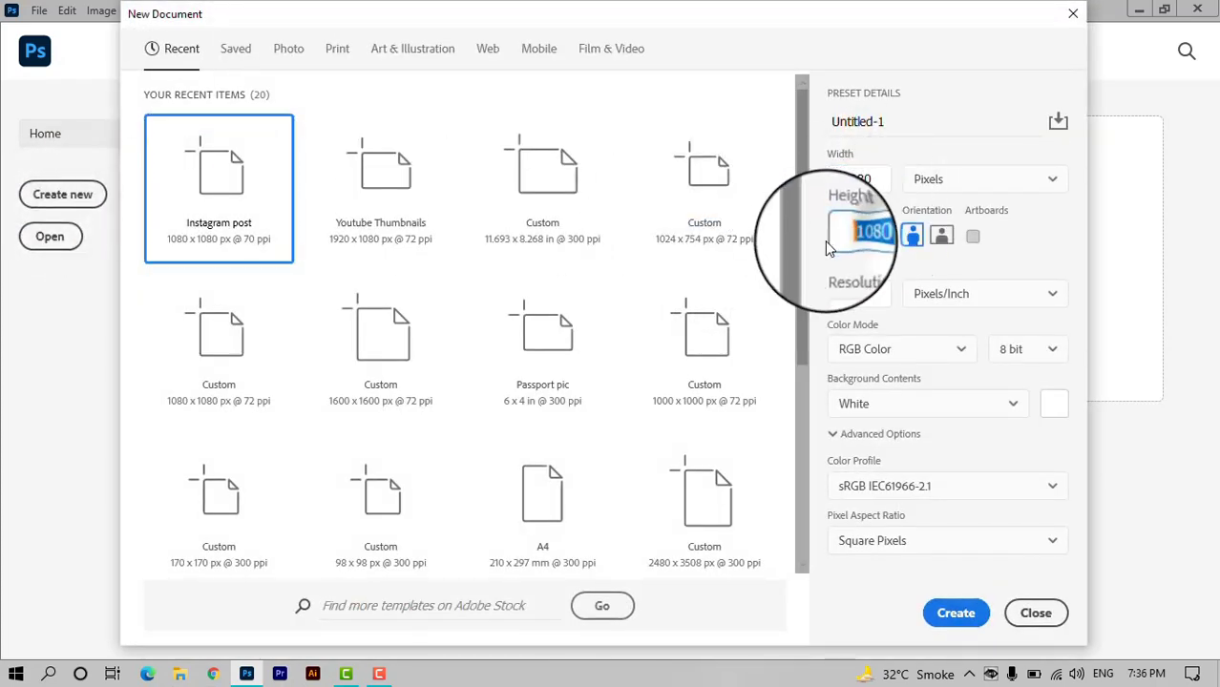
left_click(863, 293)
left_click_drag(864, 293, 816, 315)
left_click(865, 351)
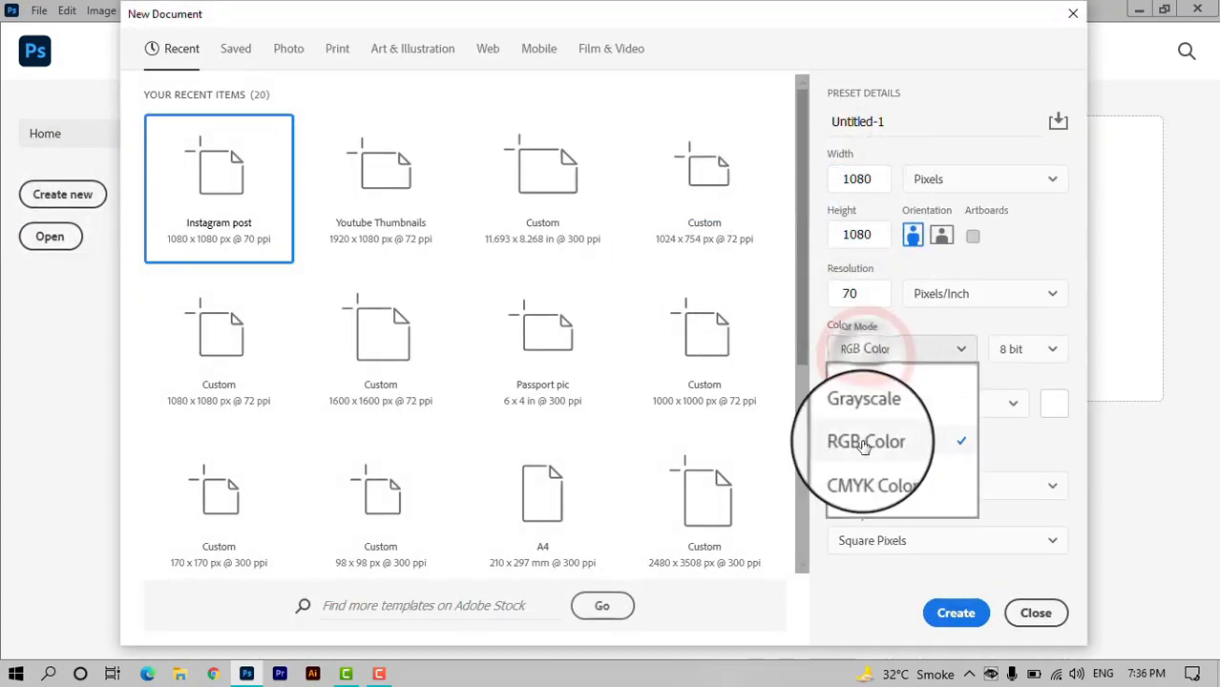
left_click(916, 441)
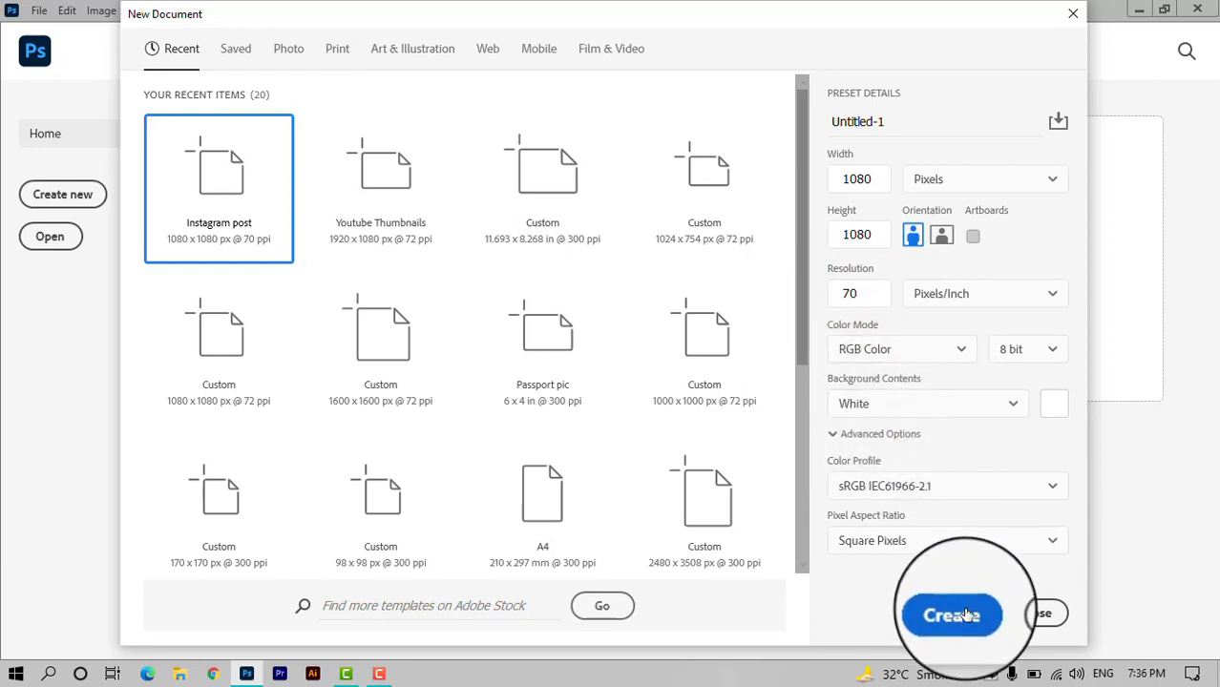
left_click(957, 614)
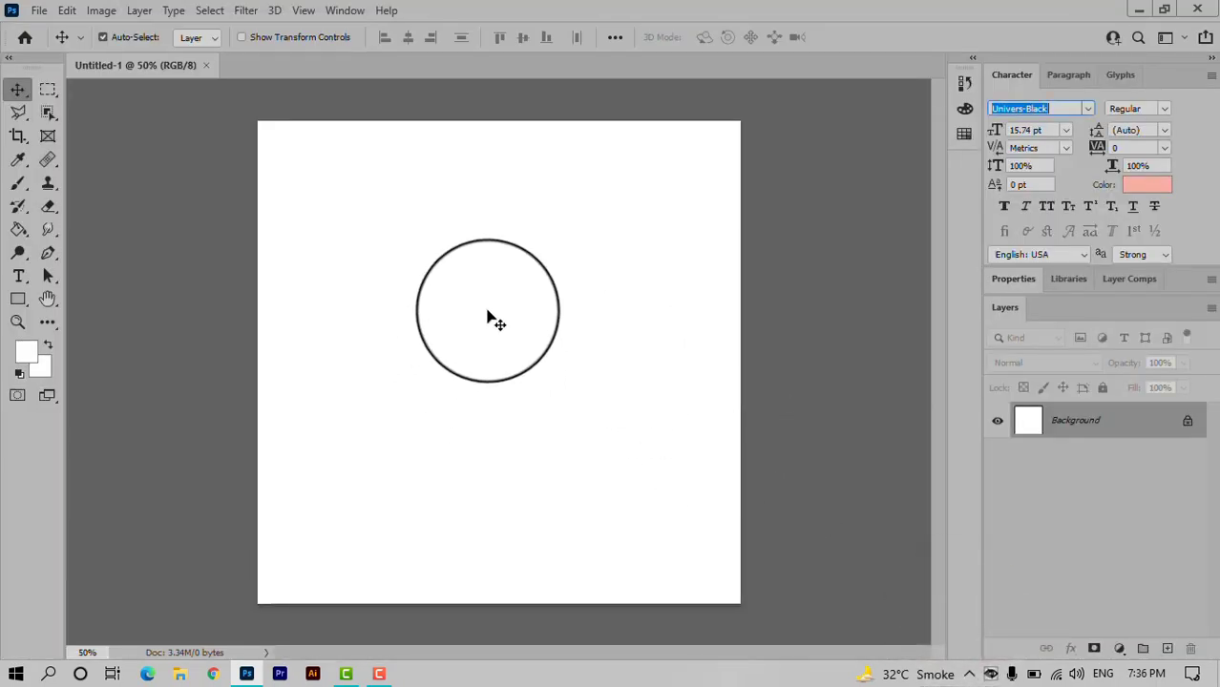
Place the rose-gold engagement rings image from the desktop's Poster folder into the new document.
left_click(1138, 12)
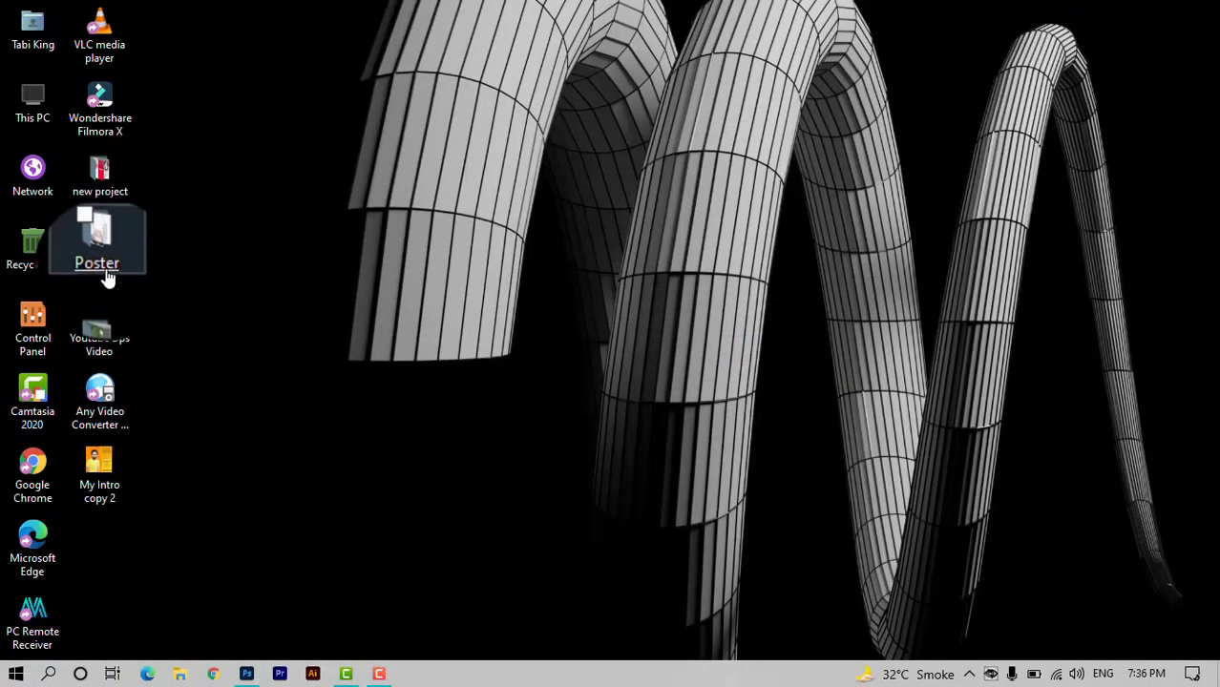
double_click(115, 260)
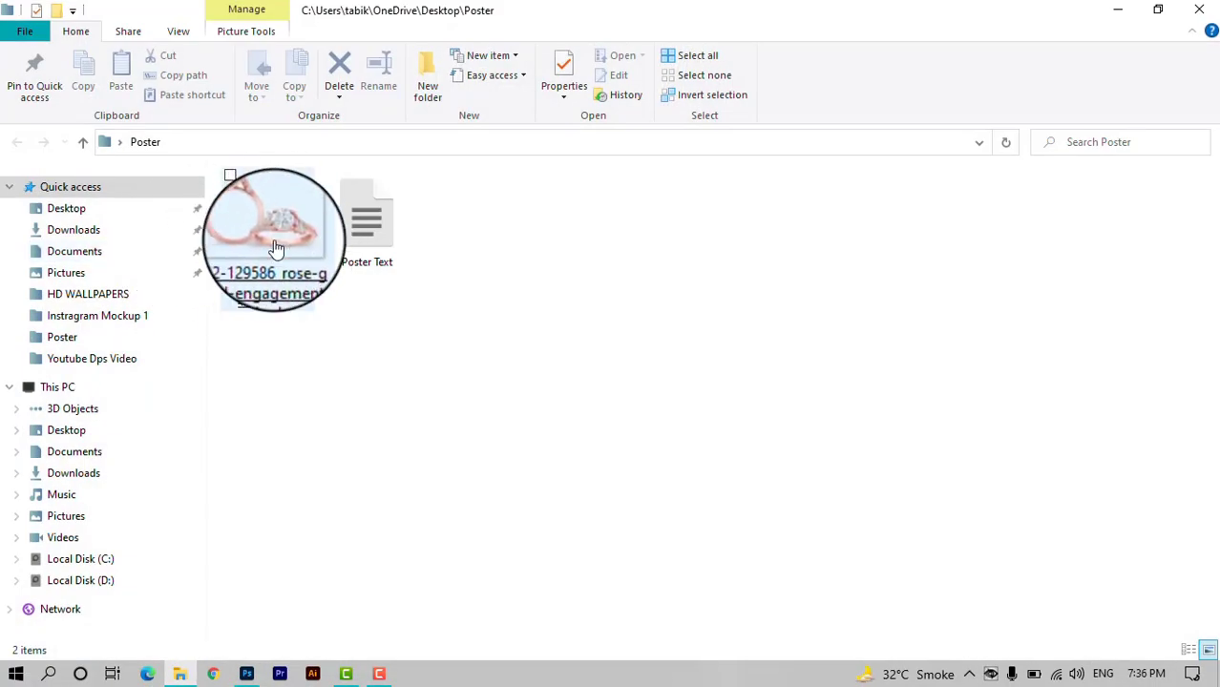
left_click_drag(270, 229, 500, 344)
key("alt+Tab")
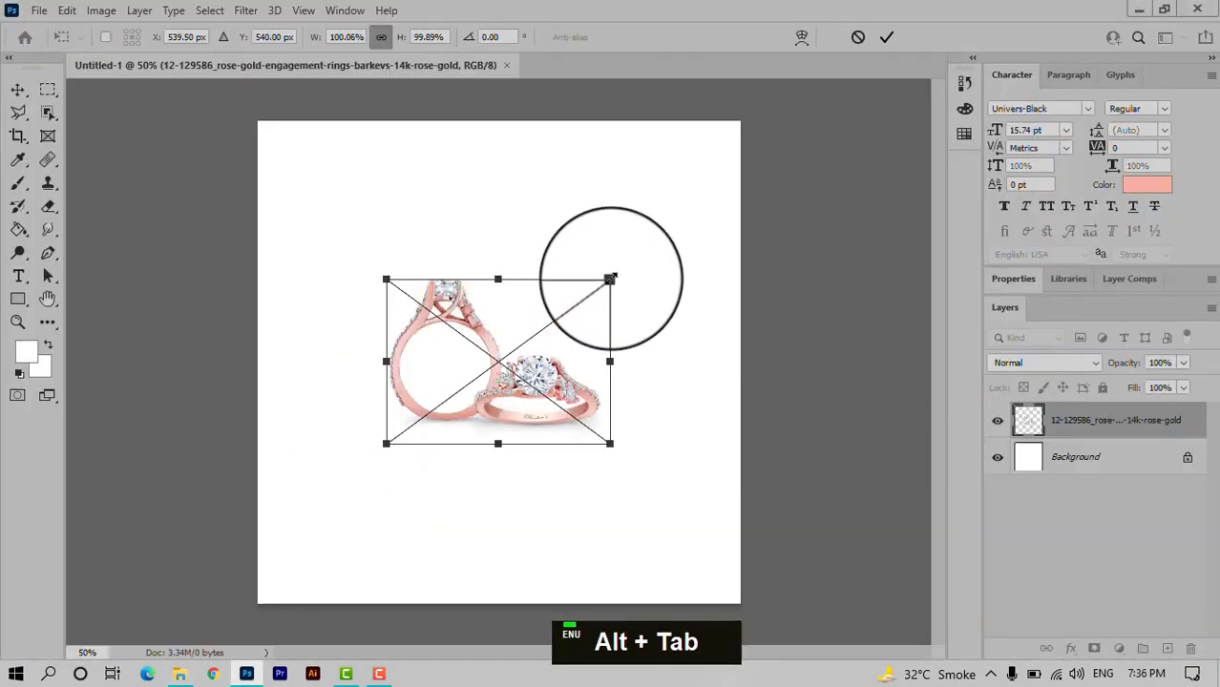
Enlarge the placed rings image to about 185% and position it in the lower part of the canvas, slightly left of centre.
left_click_drag(609, 278, 725, 250)
left_click_drag(476, 409, 472, 493)
left_click_drag(670, 289, 676, 283)
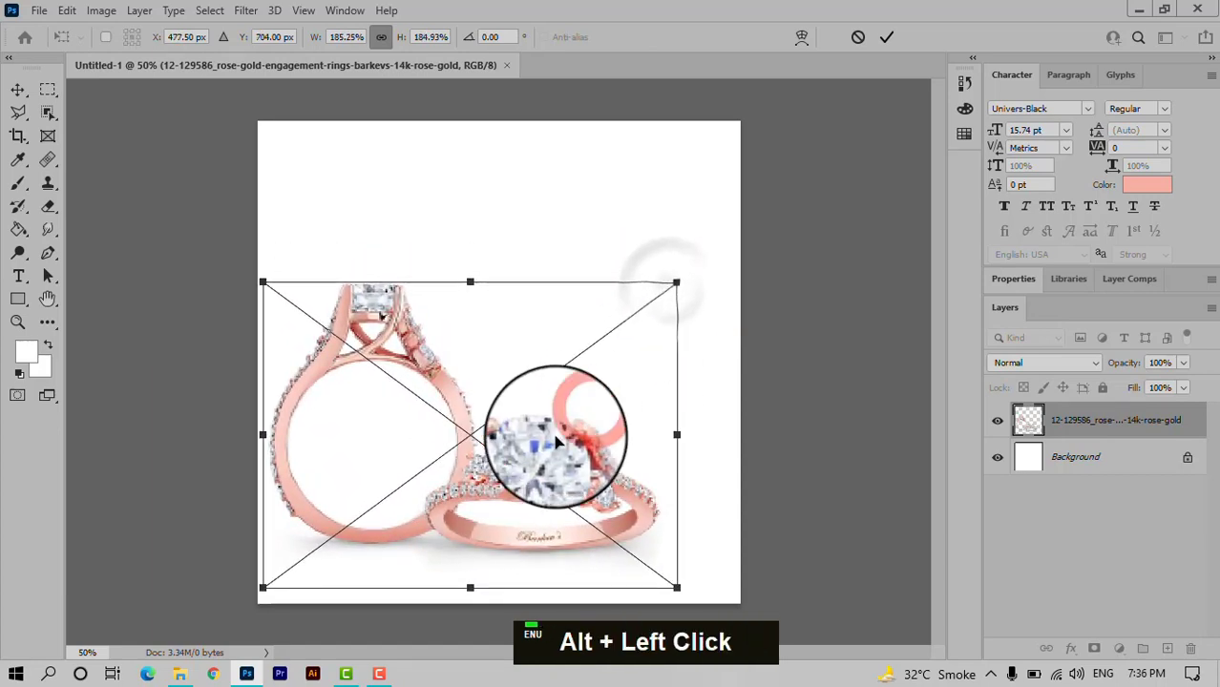
left_click_drag(556, 441, 563, 443)
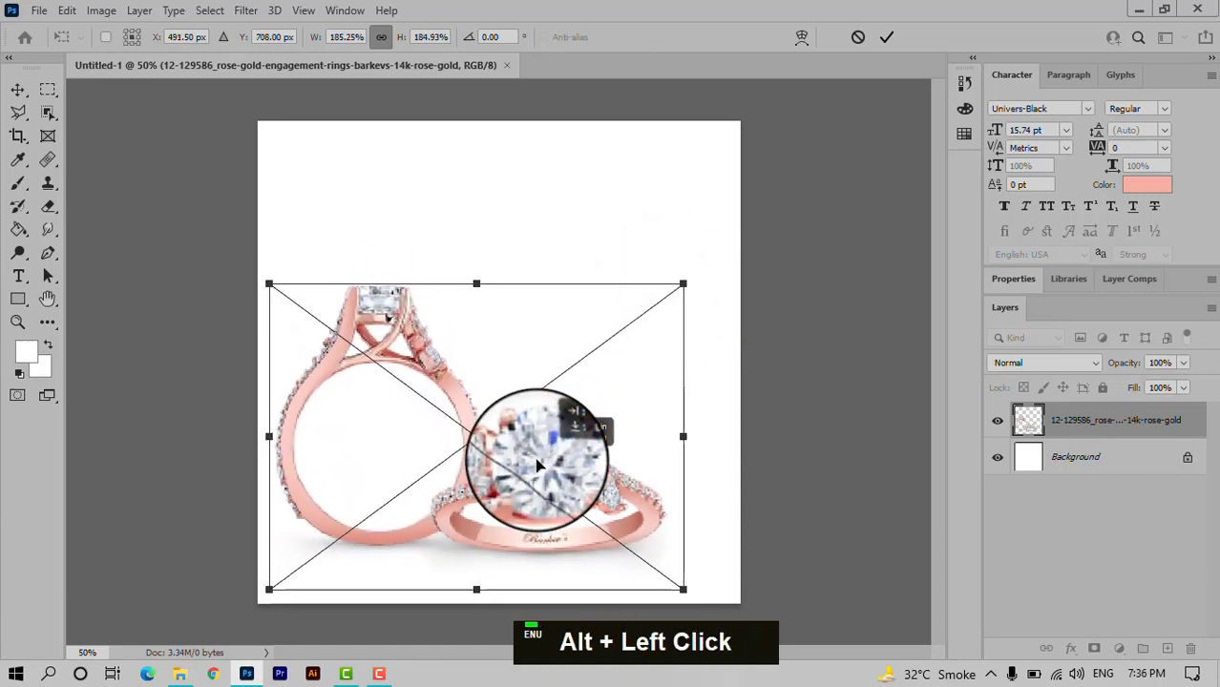
left_click(886, 46)
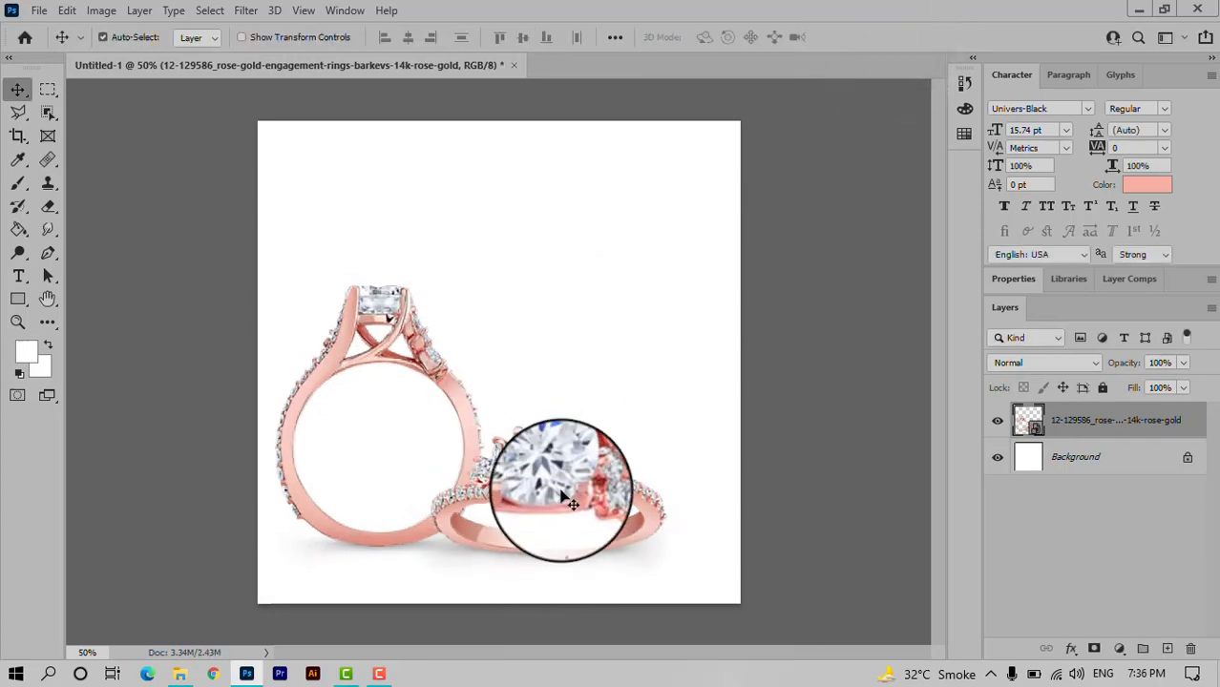
Take the Clone Stamp tool to the engraving on the front ring and rasterize the rings layer so it can be retouched.
scroll(569, 503, "up", 10, "alt")
key("space")
left_click_drag(585, 381, 582, 315)
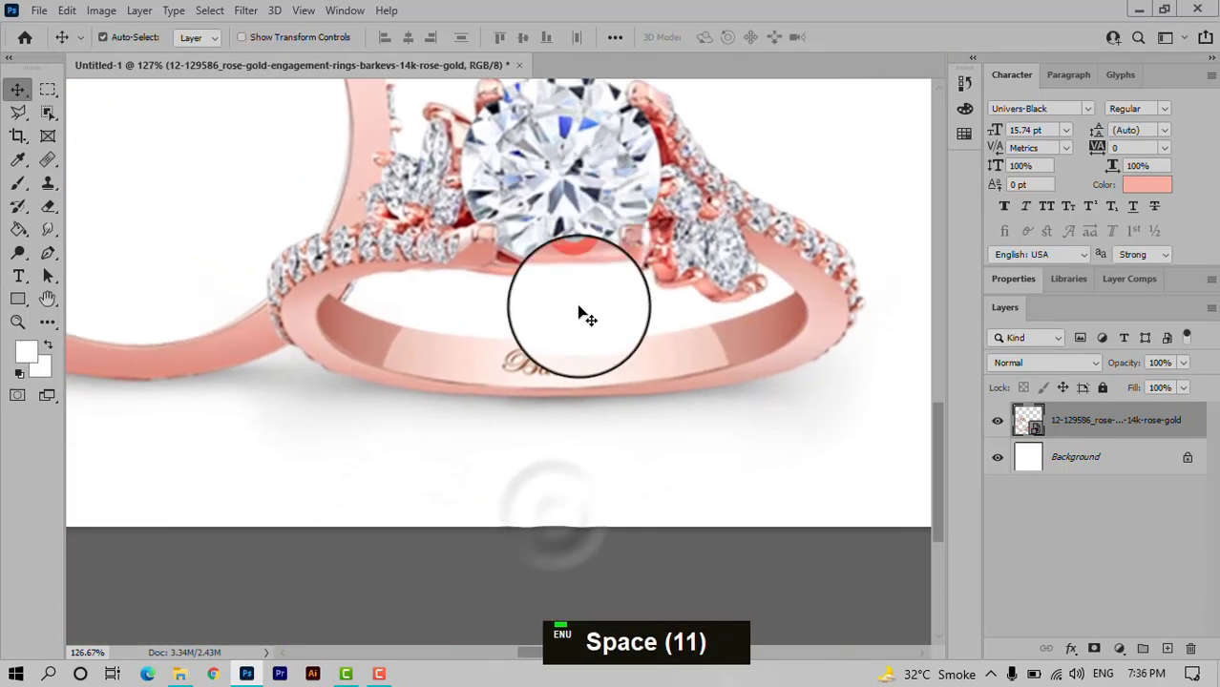
scroll(579, 308, "up", 3, "alt")
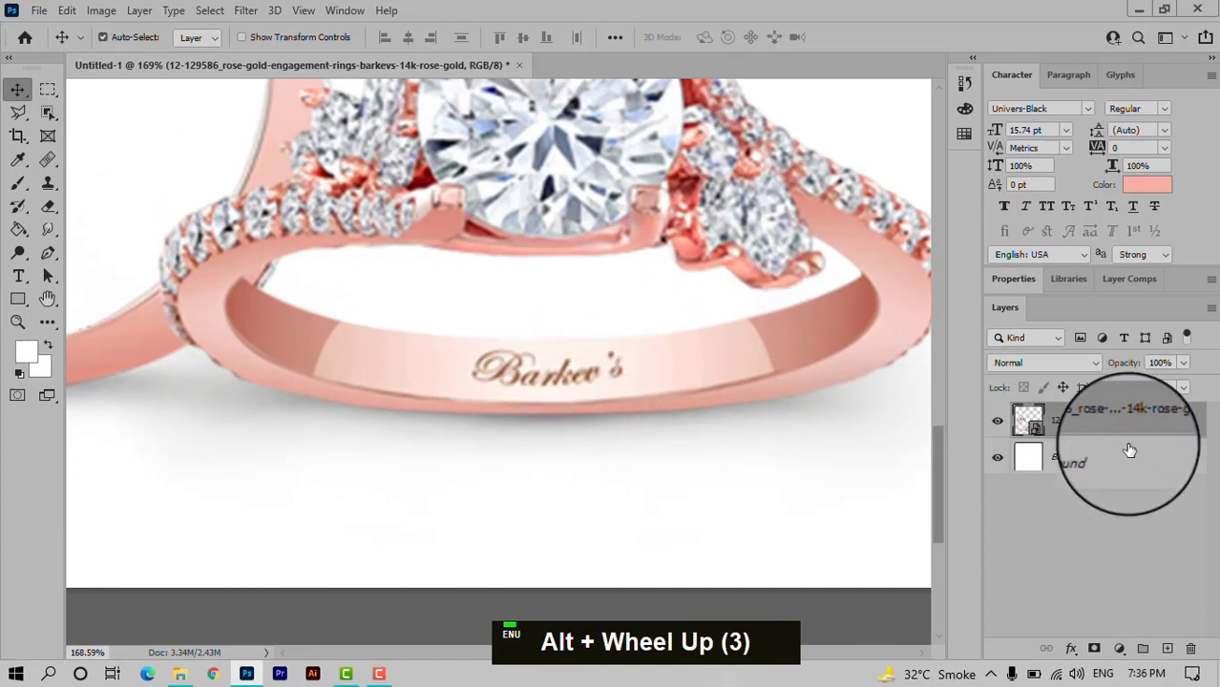
left_click(49, 187)
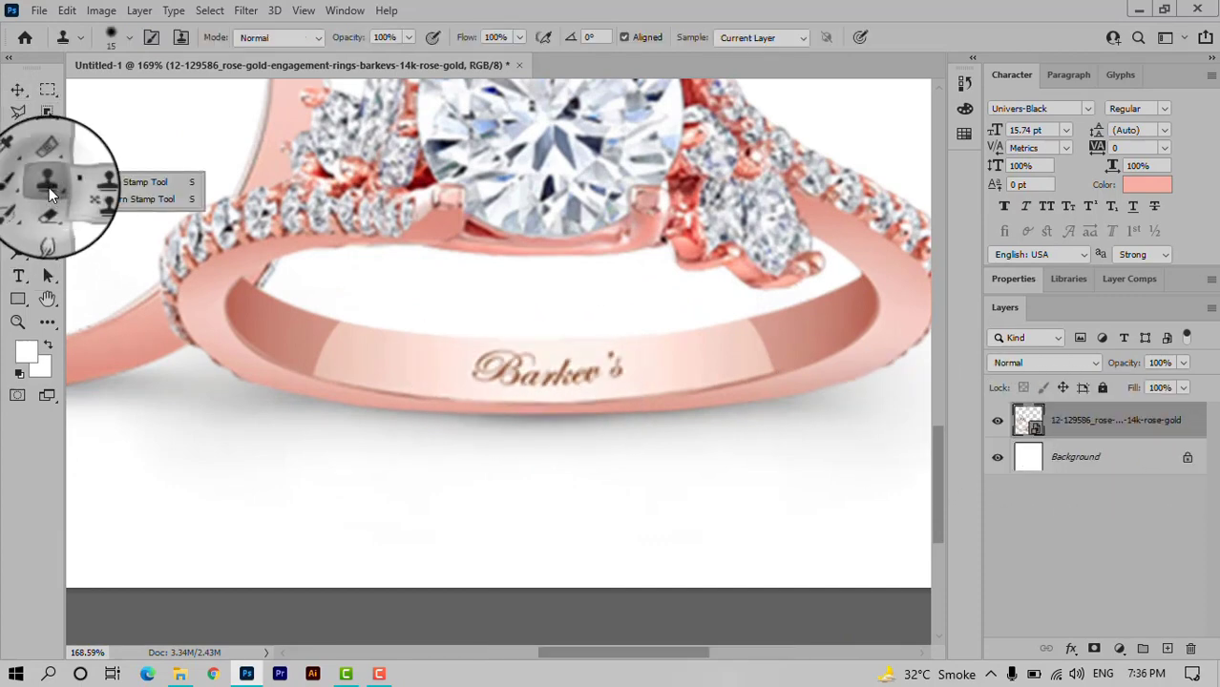
left_click(183, 184)
left_click(663, 353)
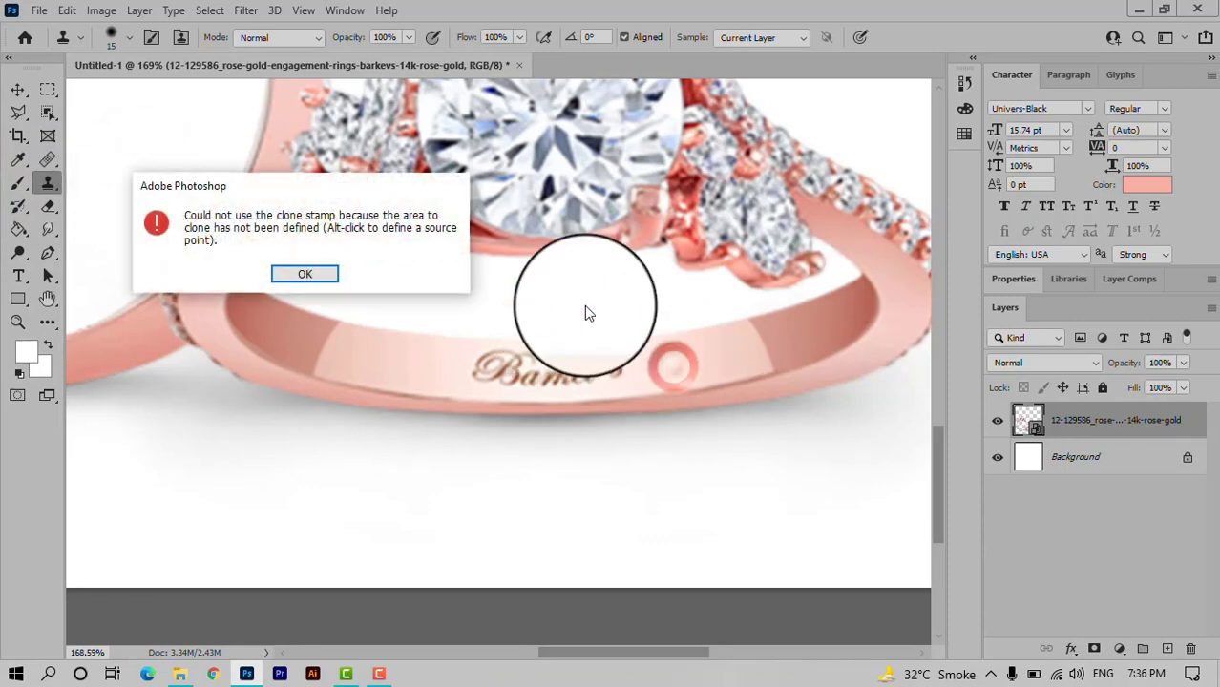
left_click(300, 274)
left_click(645, 366, "alt")
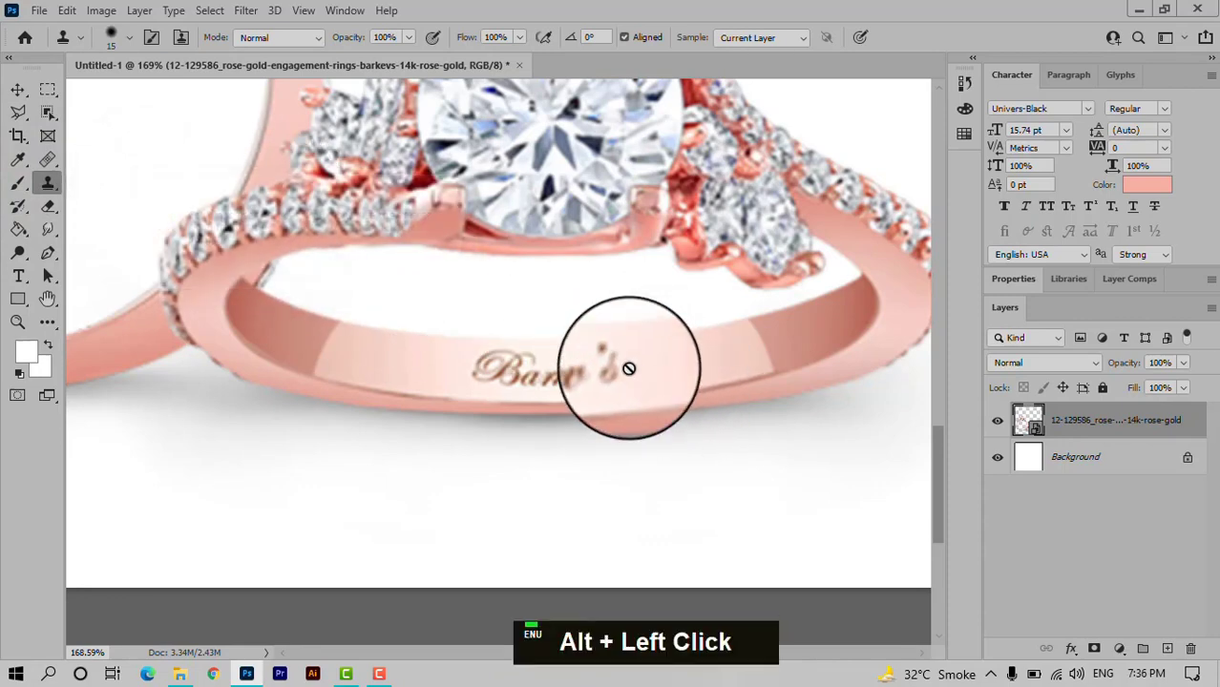
left_click(670, 366, "alt")
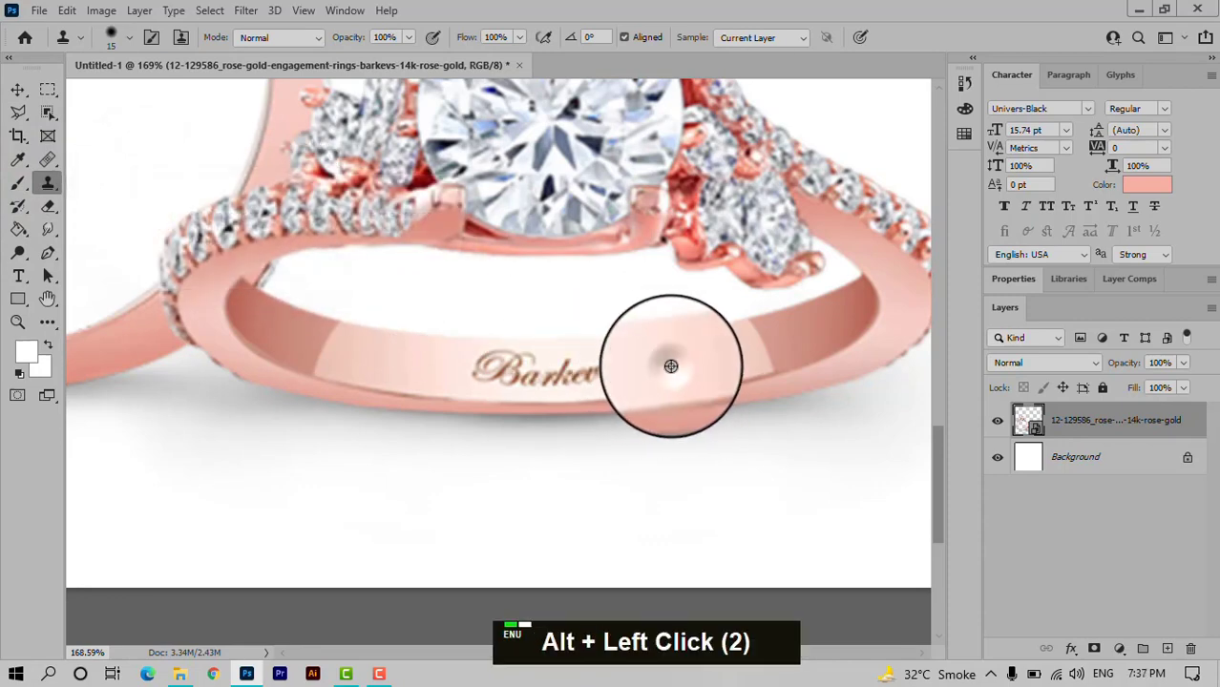
left_click(613, 370)
left_click(298, 273)
Clone clean metal from the front ring's inner band over the engraved "Barkev's" lettering until it is removed.
left_click_drag(596, 371, 675, 364)
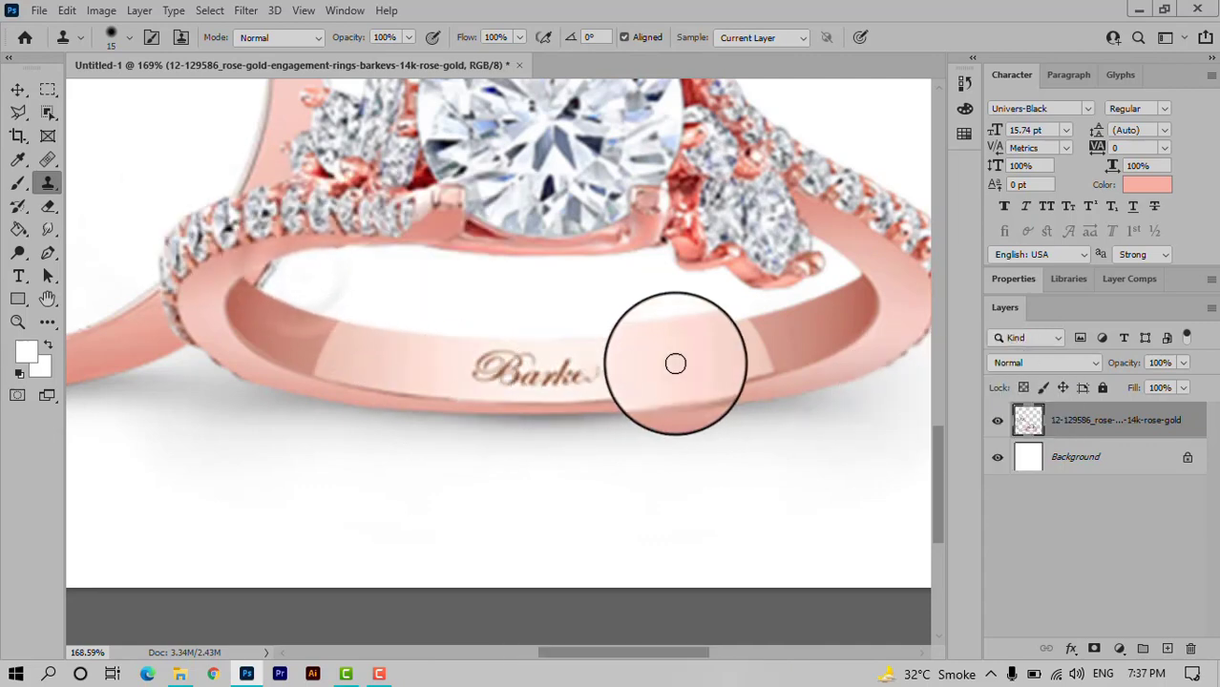
left_click(667, 366, "alt")
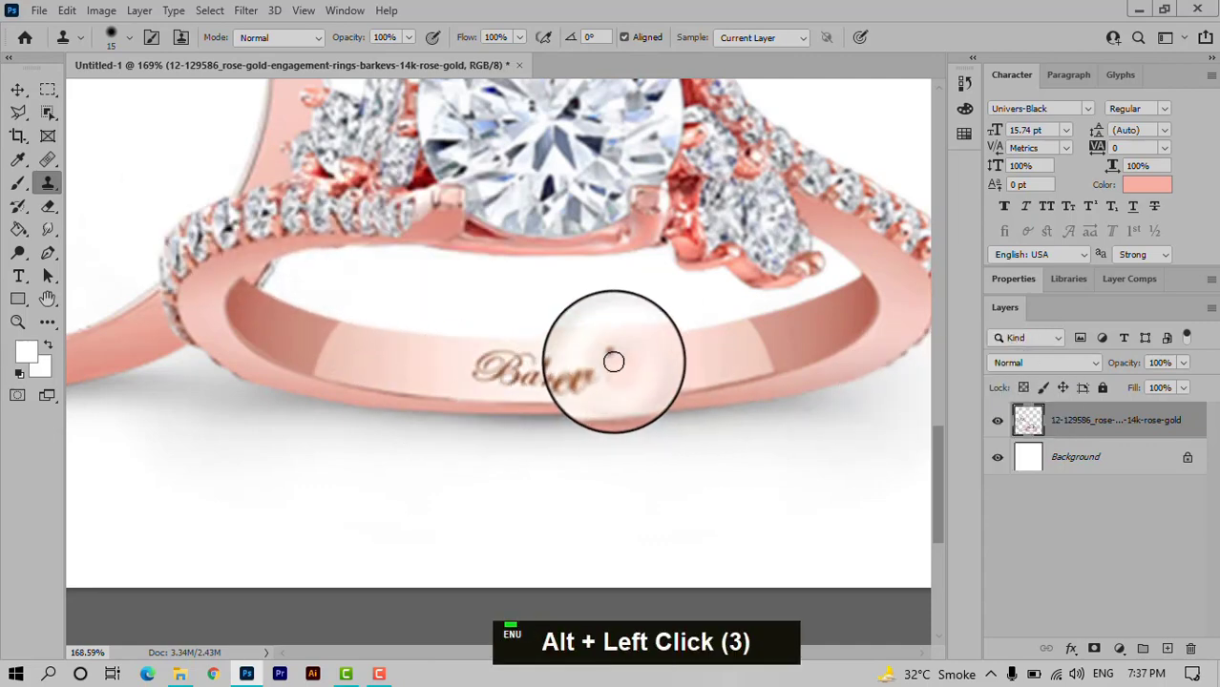
left_click_drag(611, 355, 596, 377)
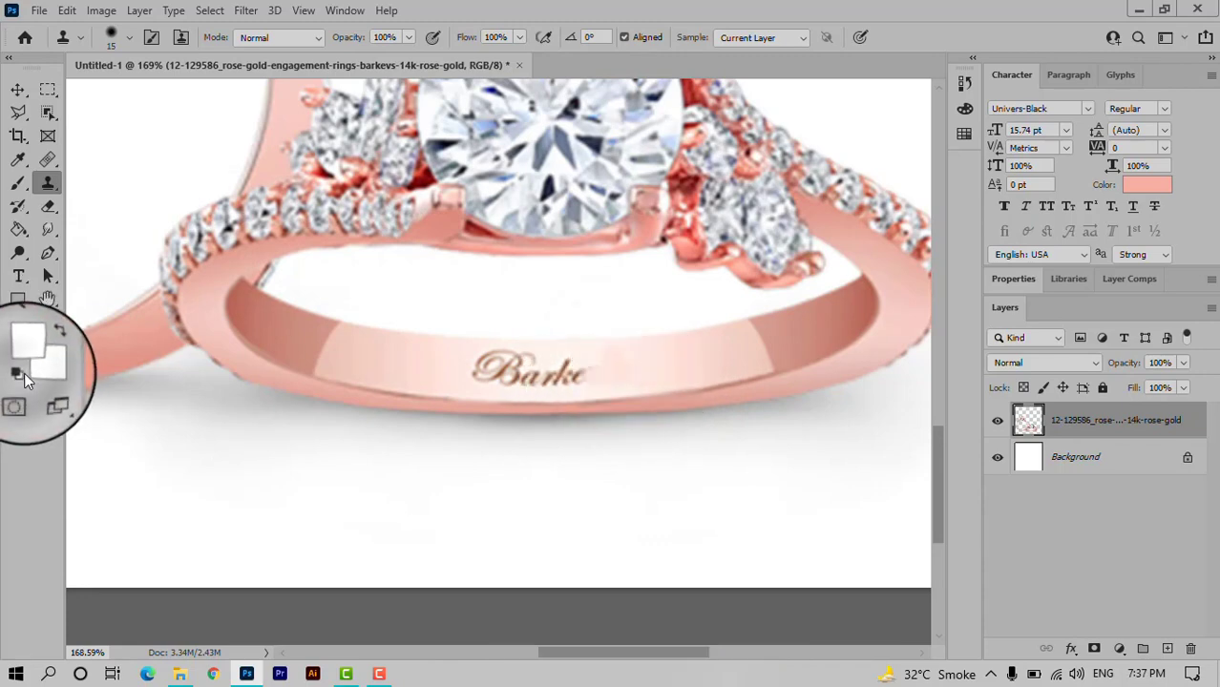
left_click(623, 361, "alt")
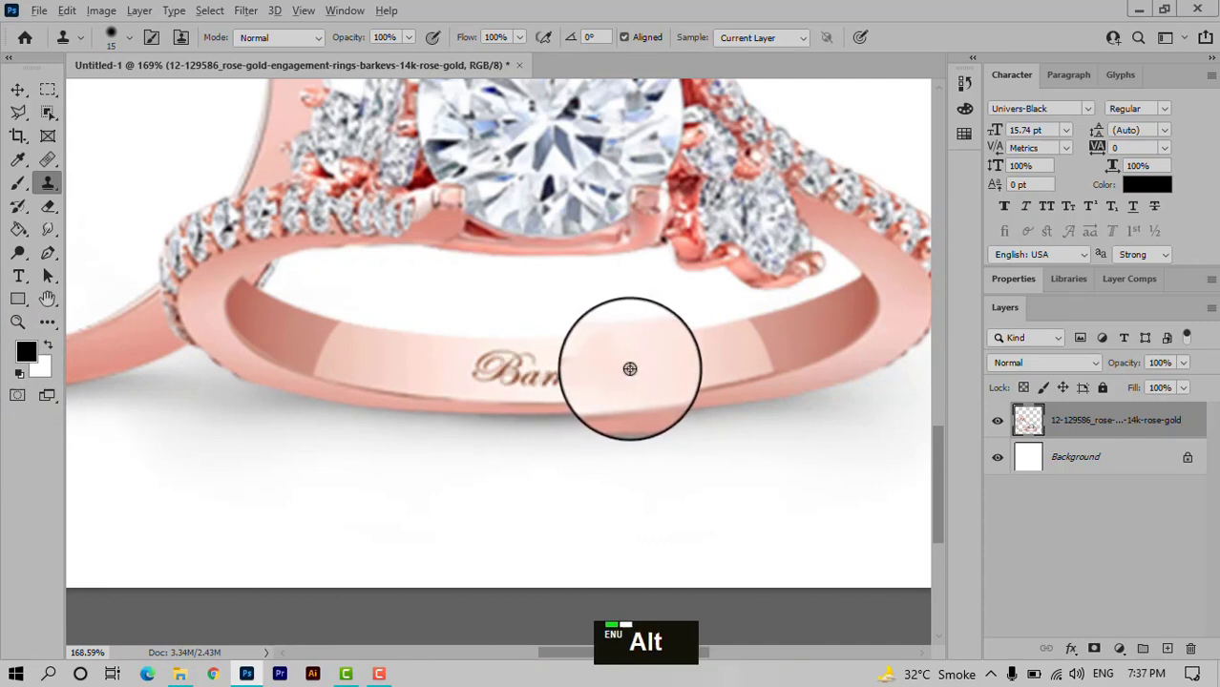
left_click(638, 368, "alt")
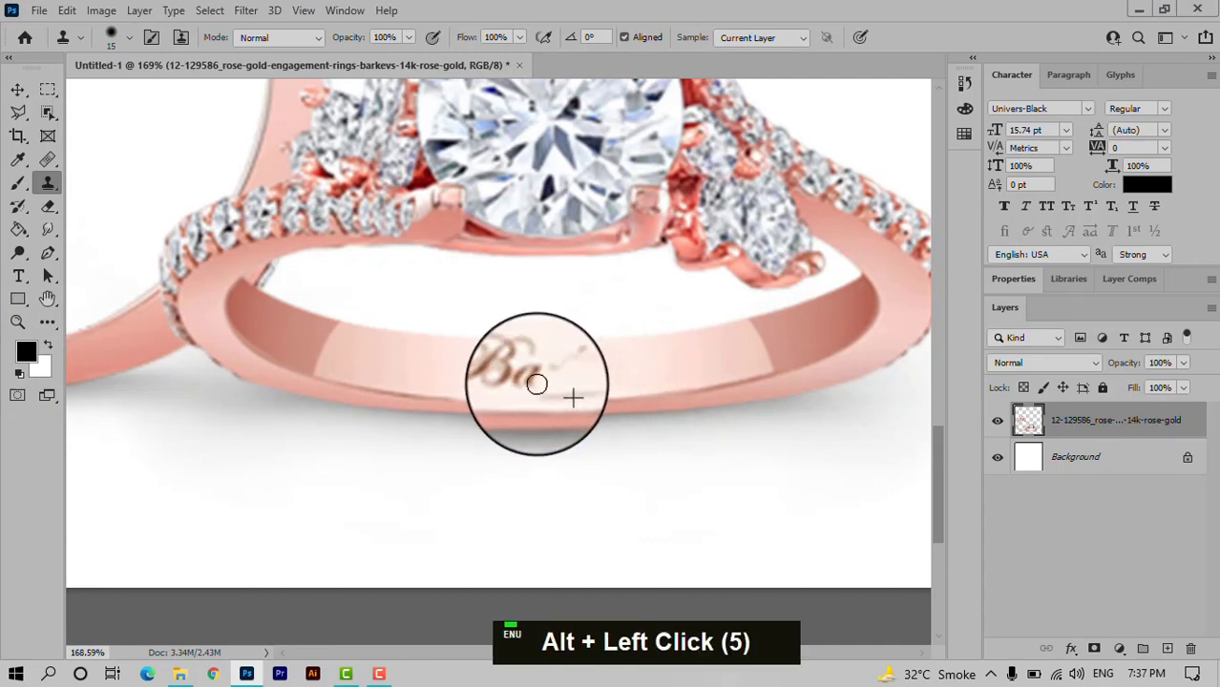
left_click(588, 383, "alt")
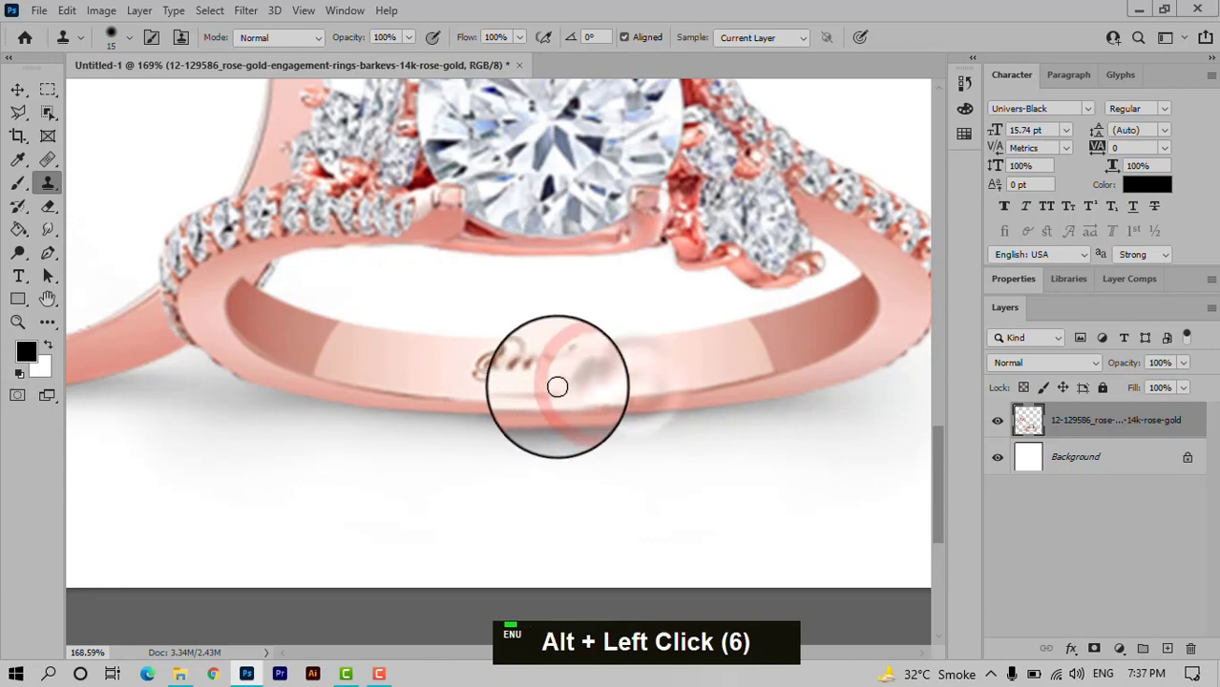
left_click(556, 383, "alt")
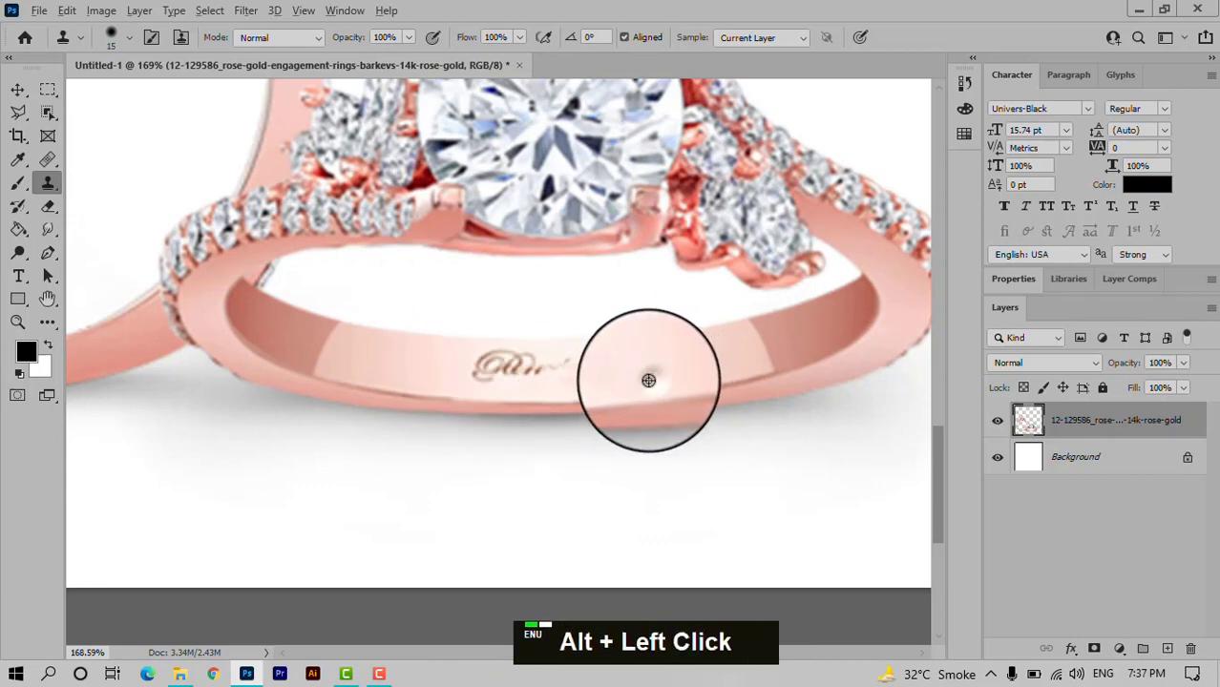
left_click(555, 382, "alt")
left_click(526, 386, "alt")
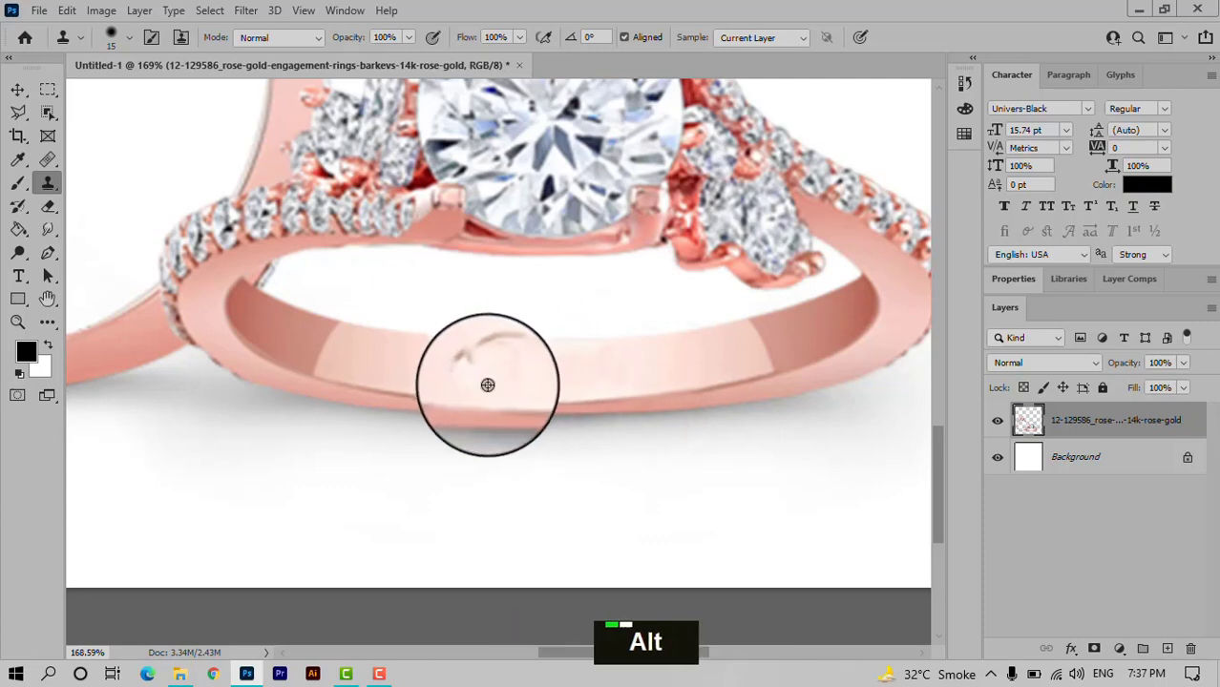
left_click(488, 392, "alt")
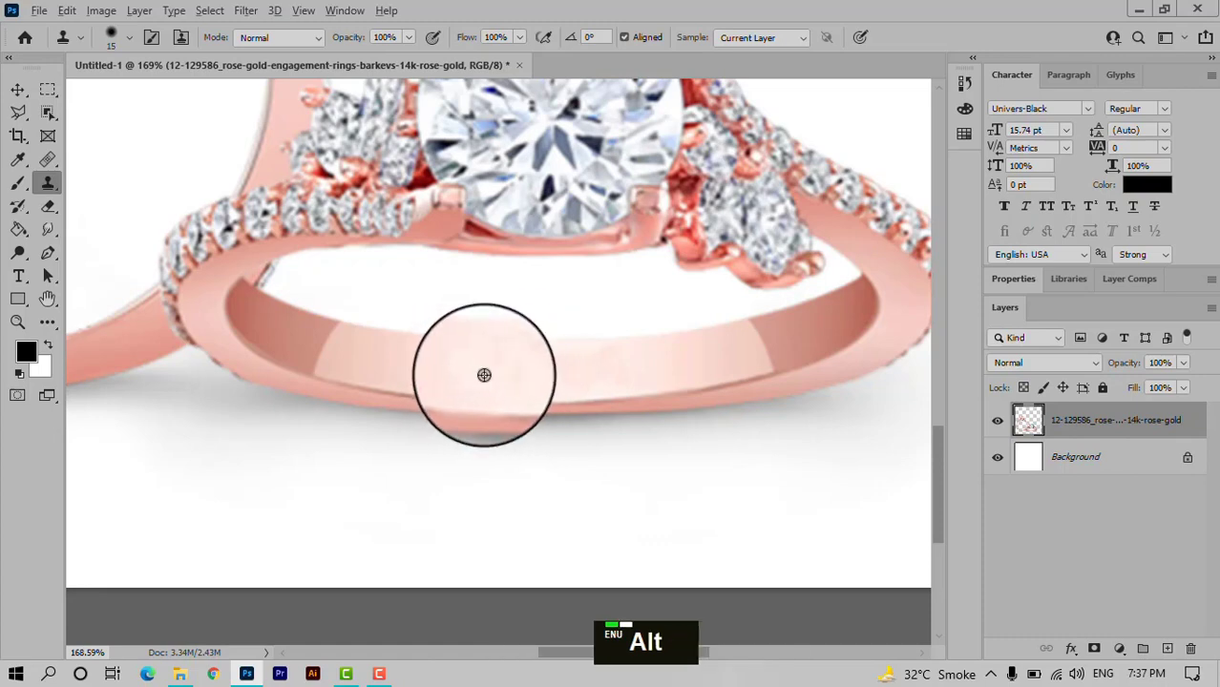
left_click(488, 377, "alt")
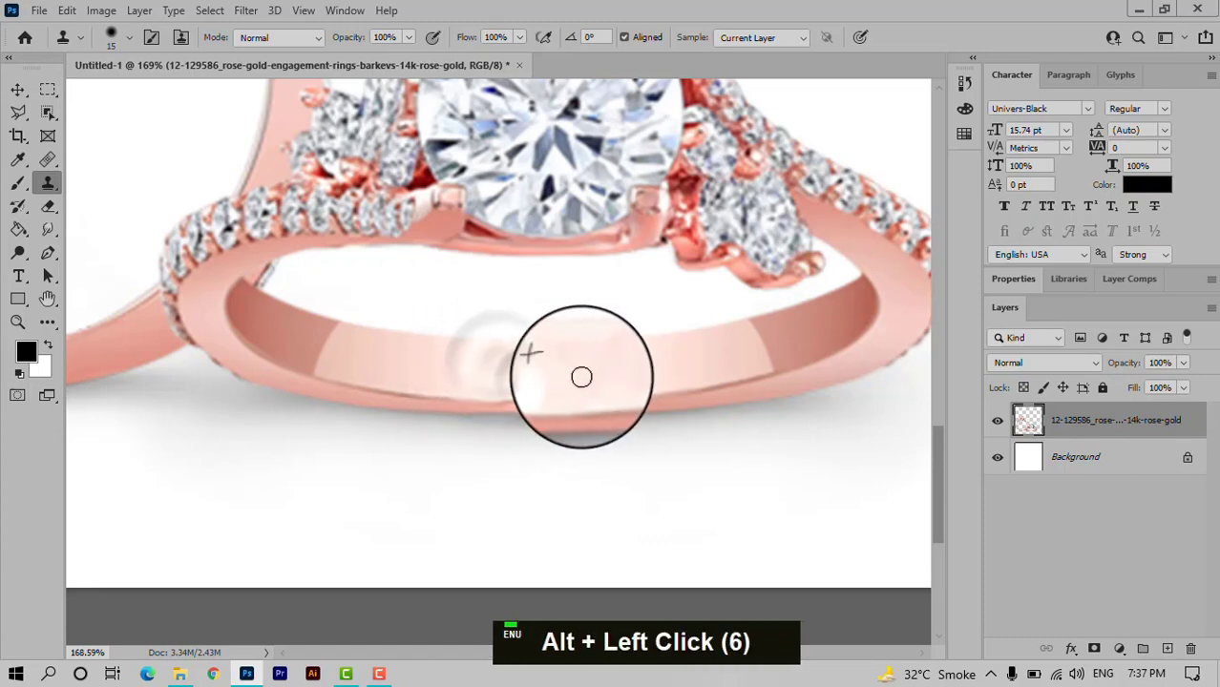
Nudge the rings layer slightly to the right on the canvas with the Move tool.
scroll(605, 369, "down", 8)
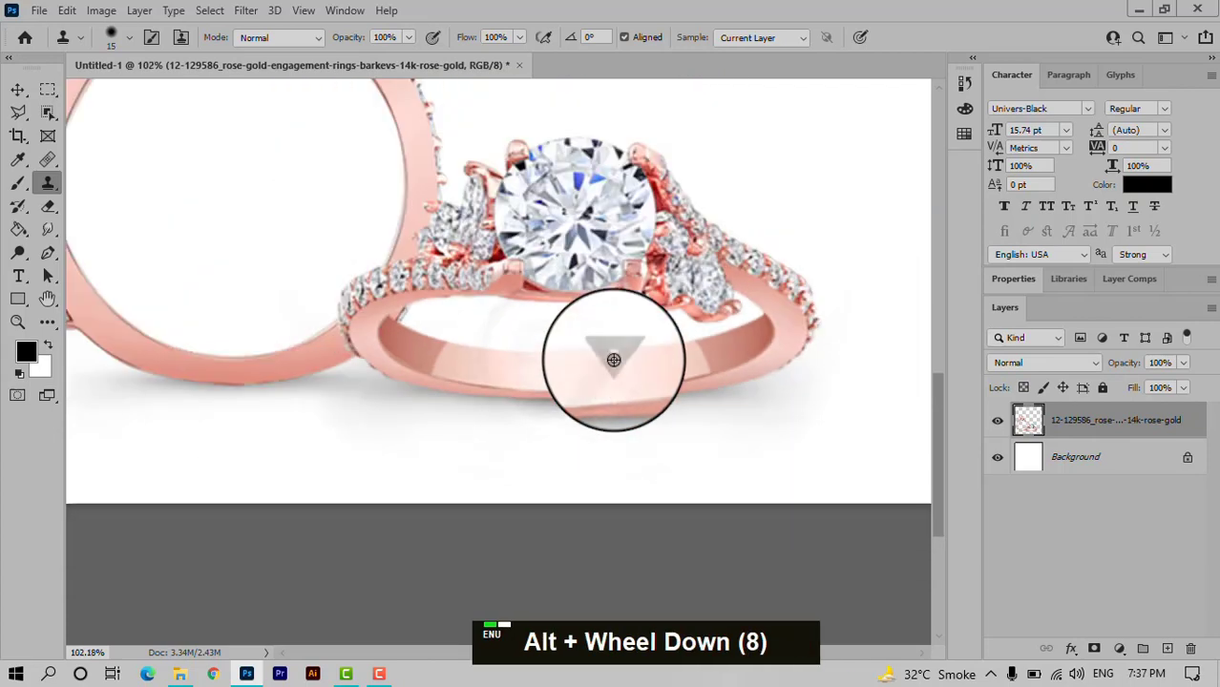
scroll(621, 357, "down", 5)
left_click(17, 89)
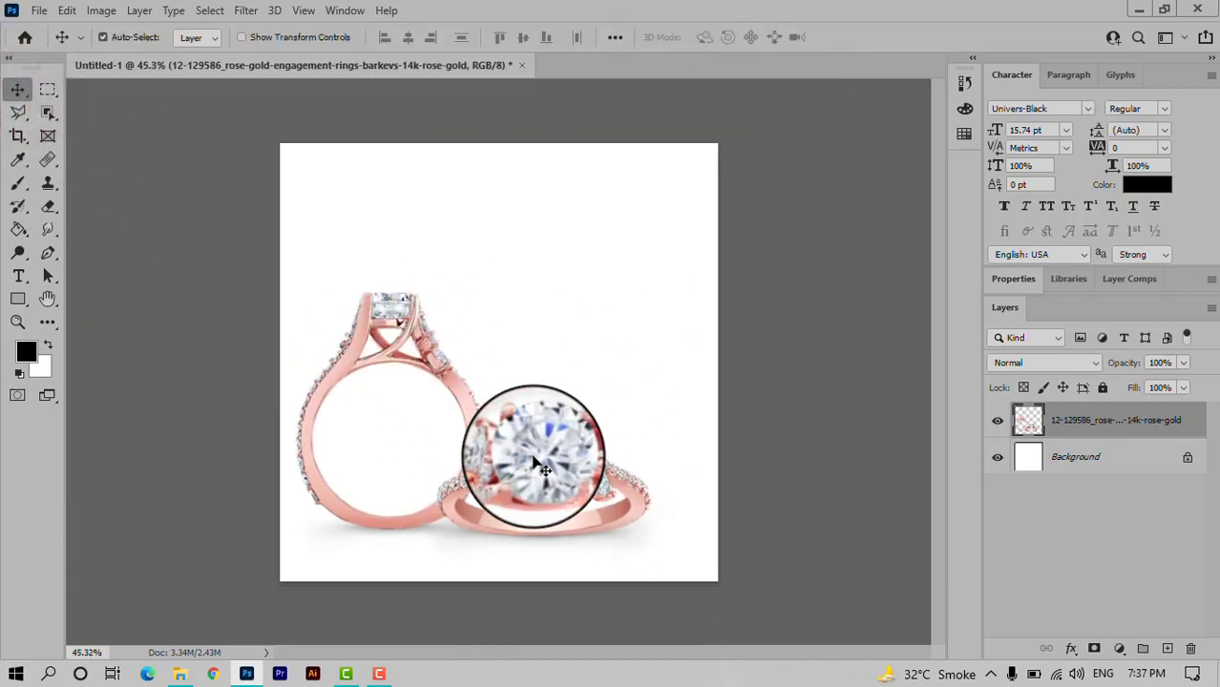
key("Right")
key("Right")
key("Right")
key("Right")
key("Right")
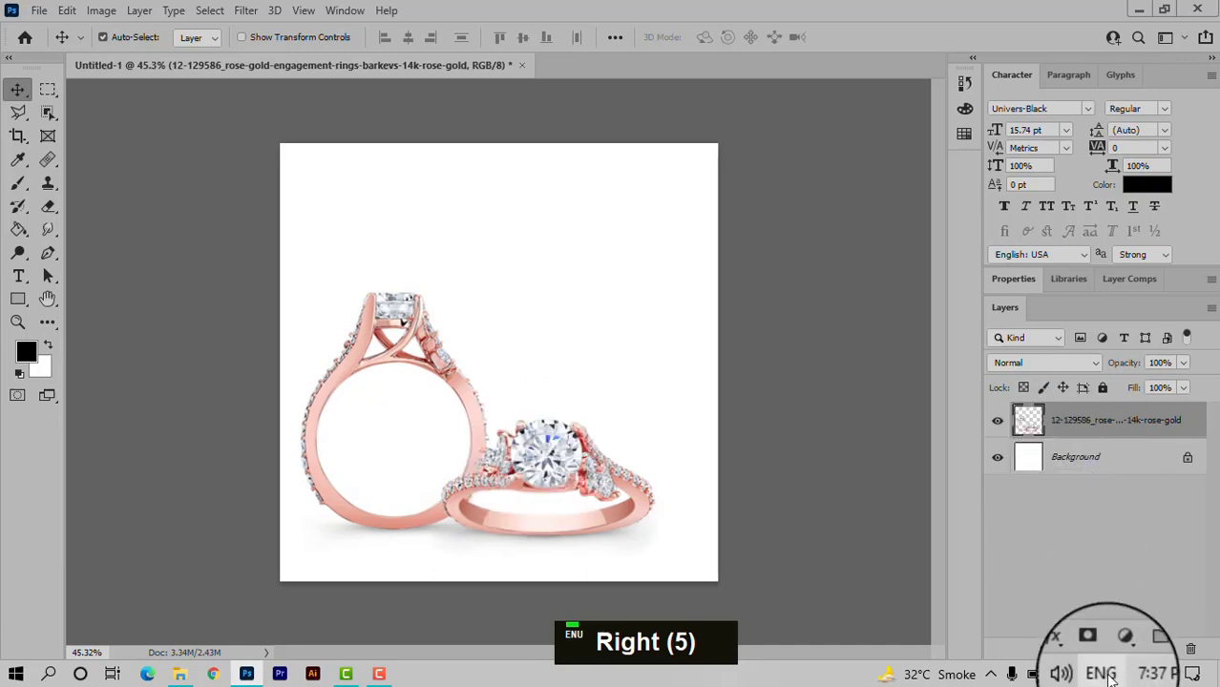
Add a Gradient Fill layer directly above the Background layer and base its gradient on the Black, White preset.
left_click(1119, 646)
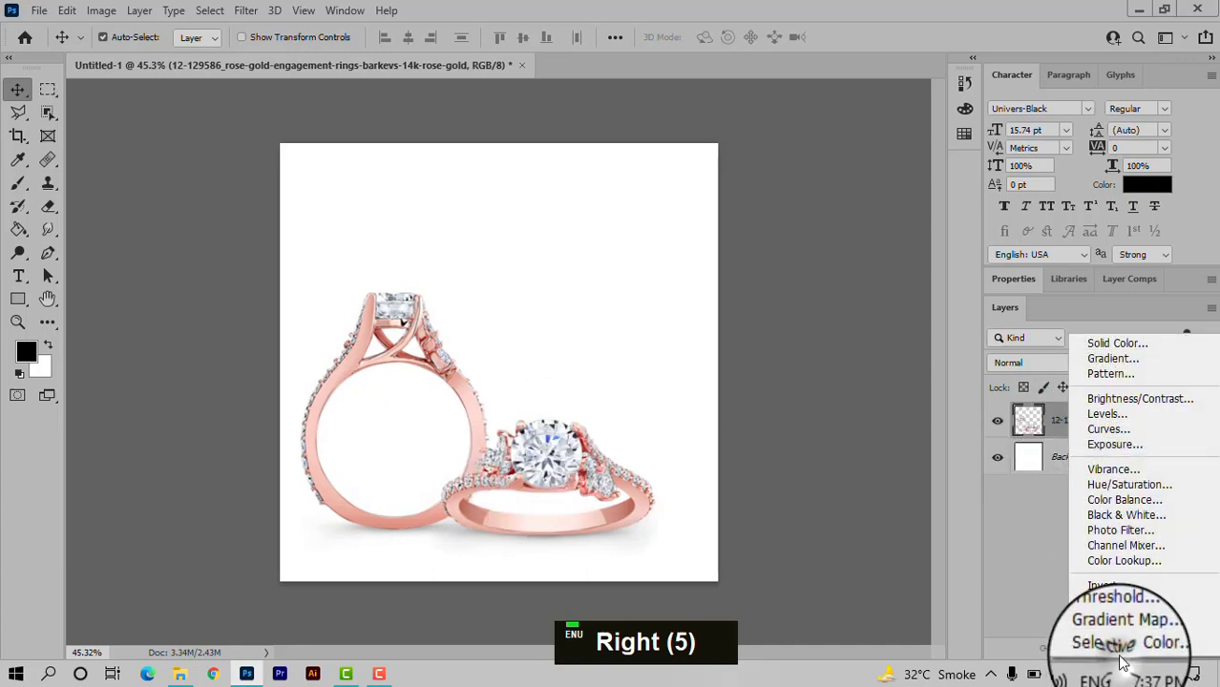
left_click(1058, 462)
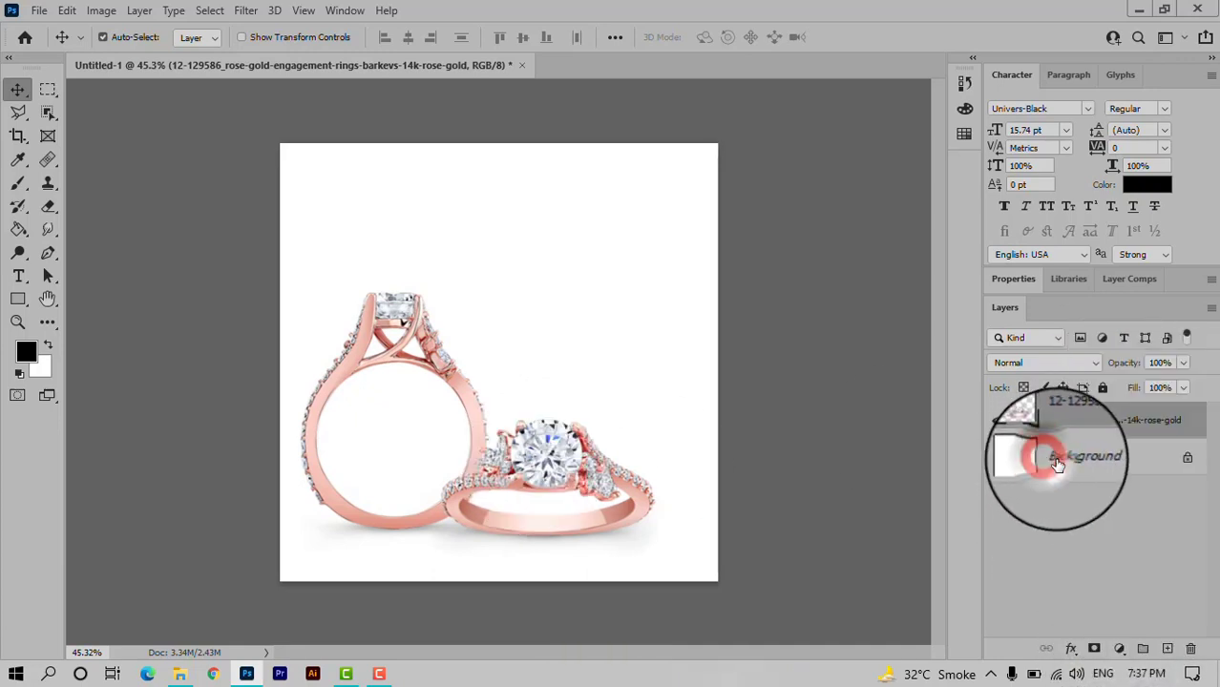
left_click(1124, 655)
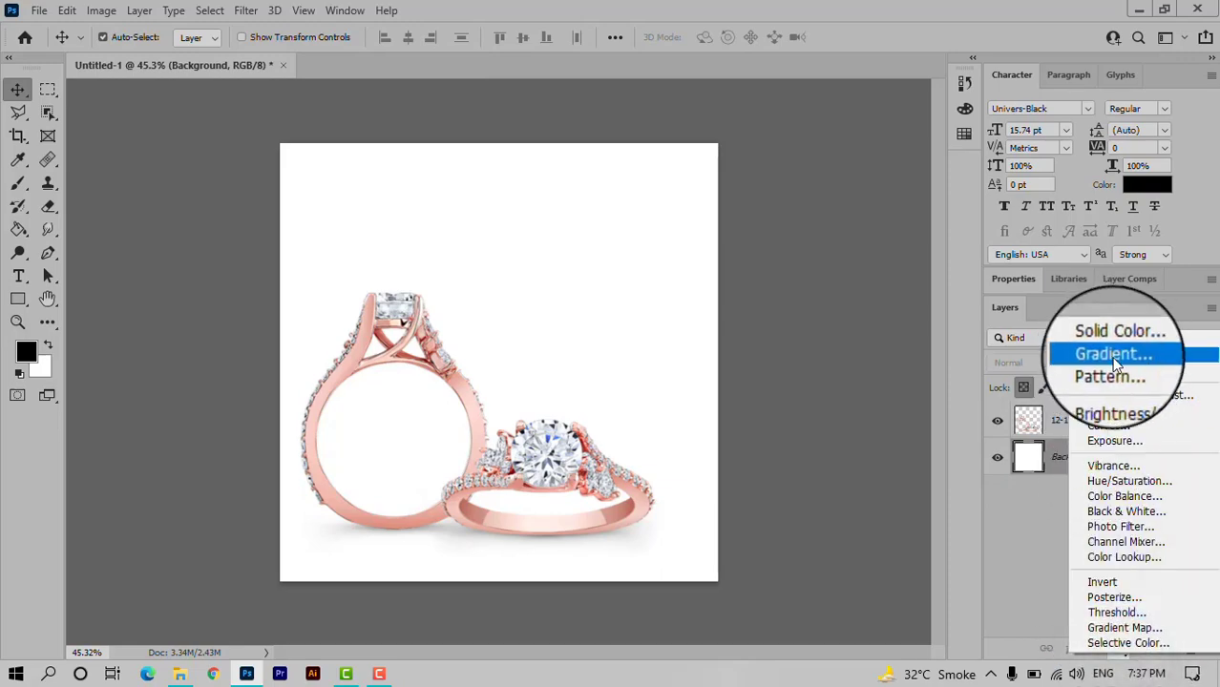
left_click(1114, 363)
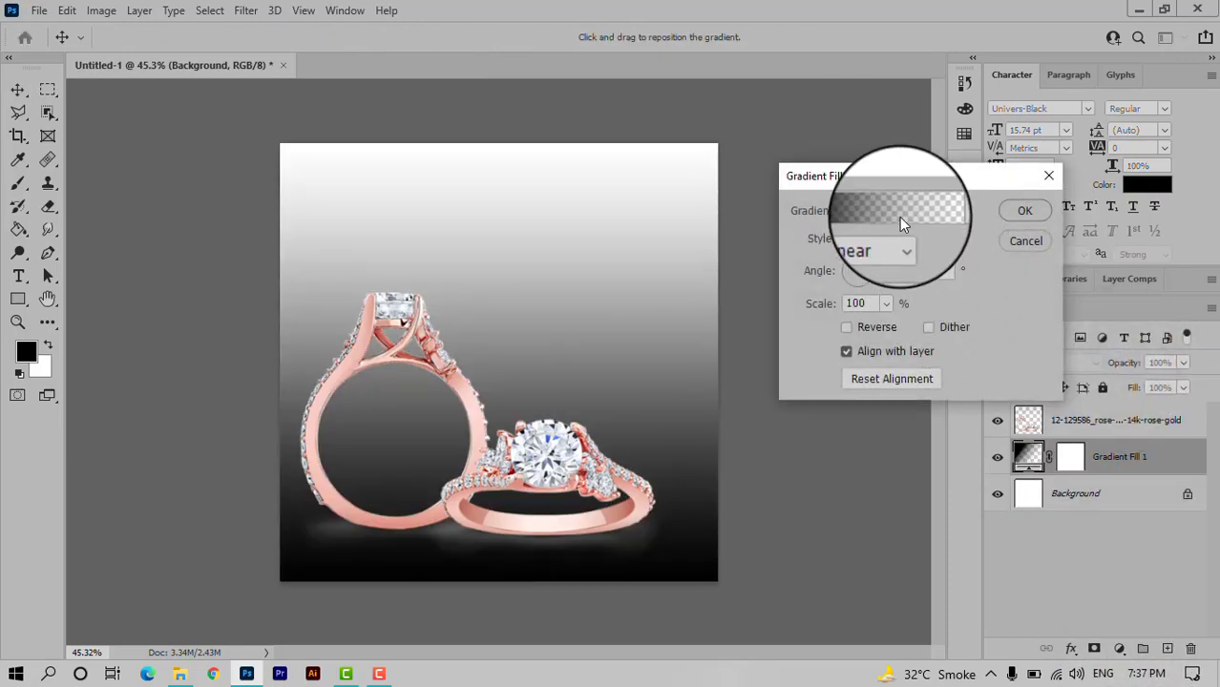
double_click(899, 219)
left_click(870, 101)
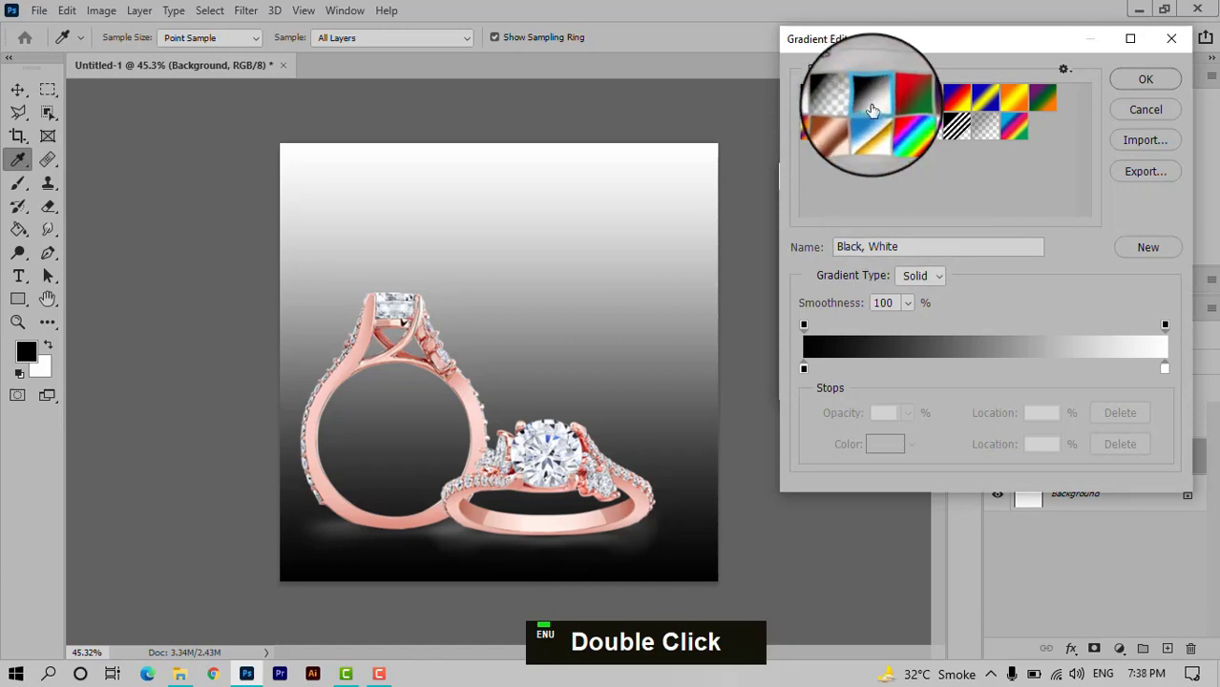
Set the gradient's black colour stop to fed7d1, copying the code from the Poster Text file in Notepad.
double_click(804, 369)
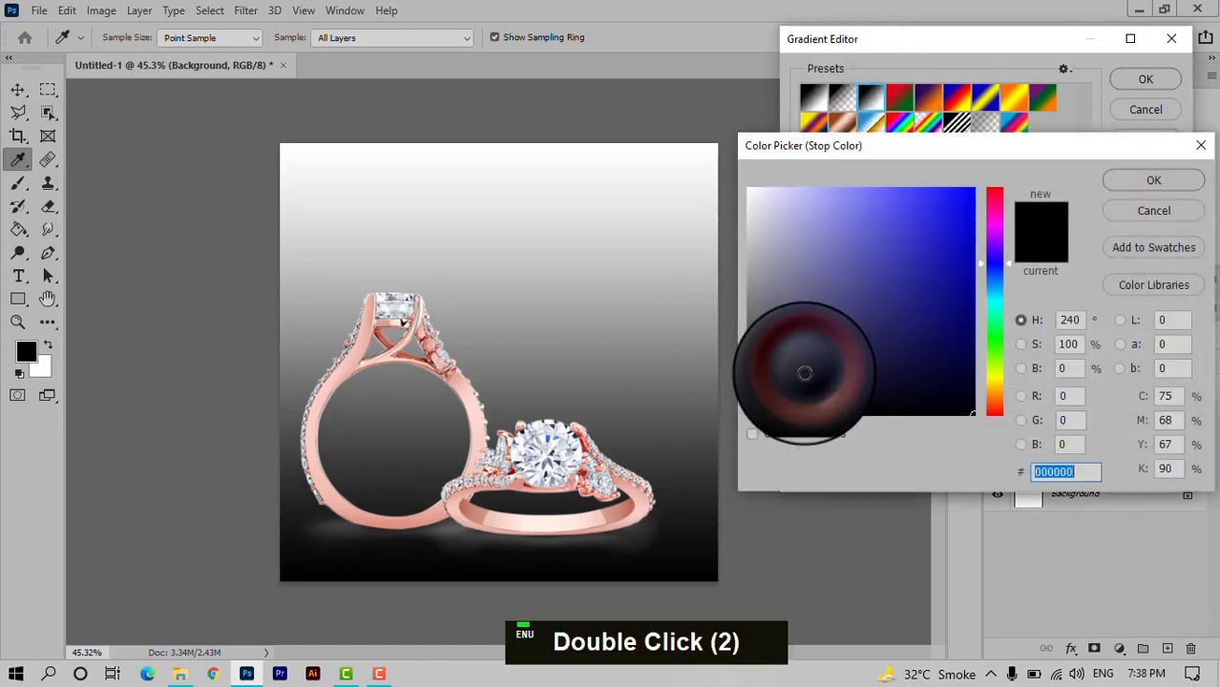
left_click(179, 674)
left_click(348, 253)
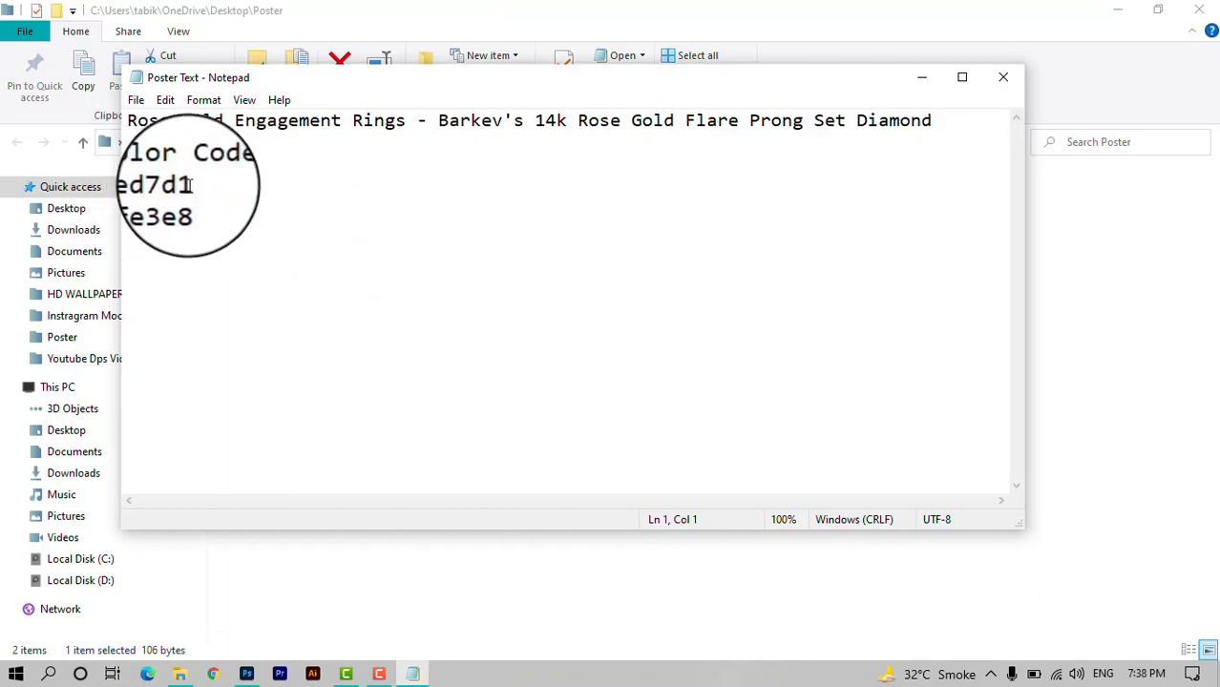
mouse_move(189, 185)
left_mouse_down()
mouse_move(155, 182)
mouse_move(174, 188)
left_mouse_up()
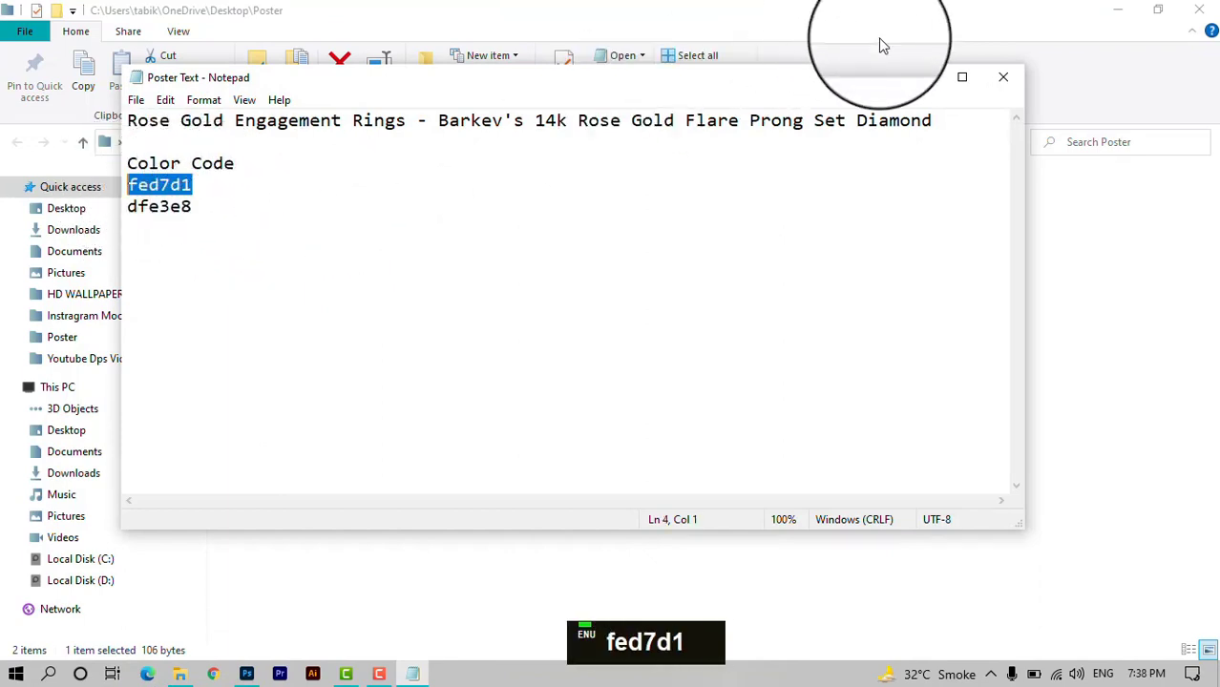
left_click(921, 77)
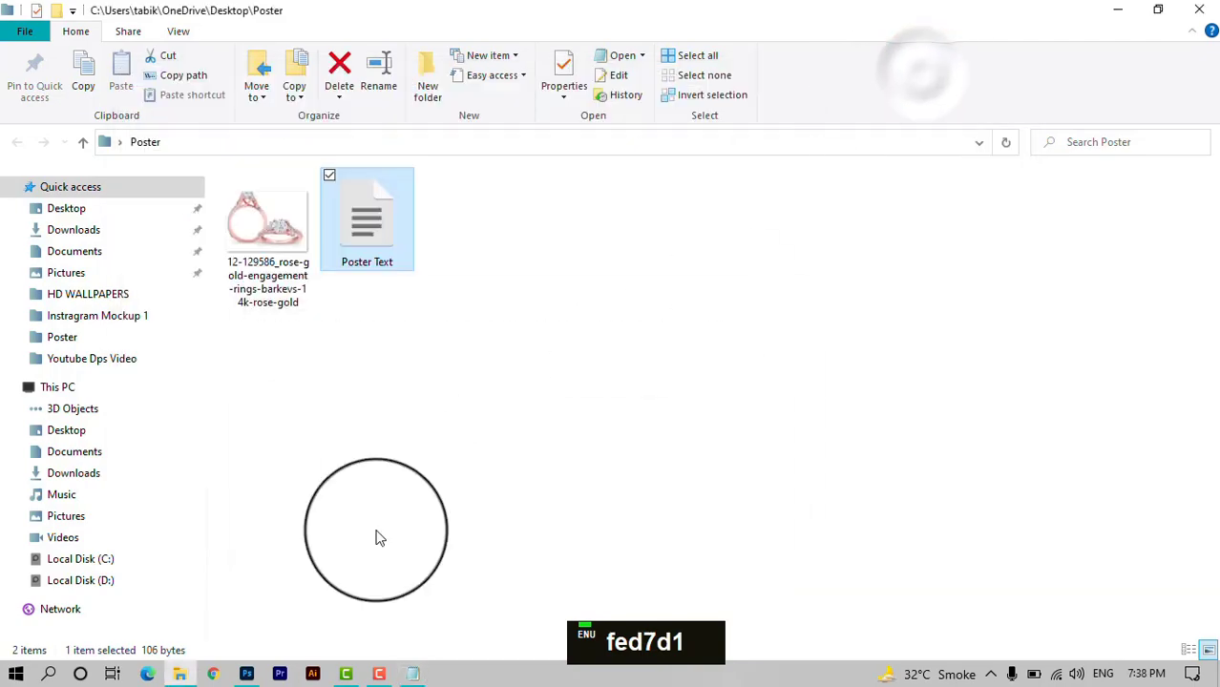
left_click(246, 675)
left_click_drag(1079, 471, 986, 479)
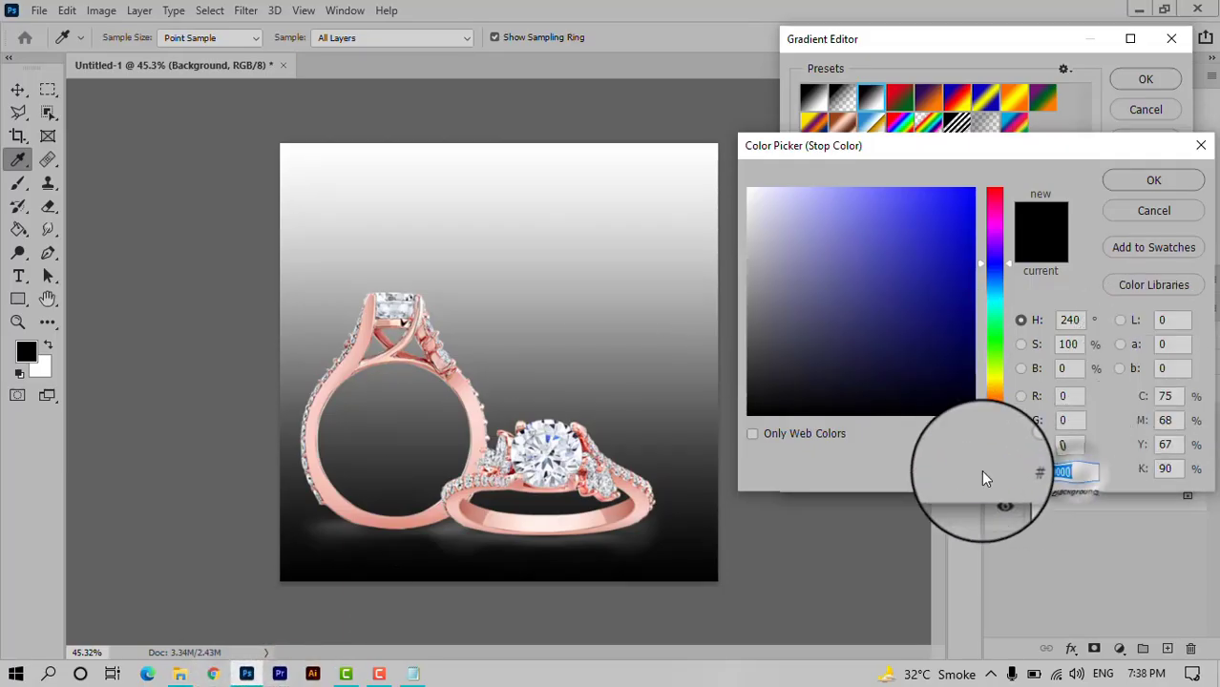
type("fed7d1")
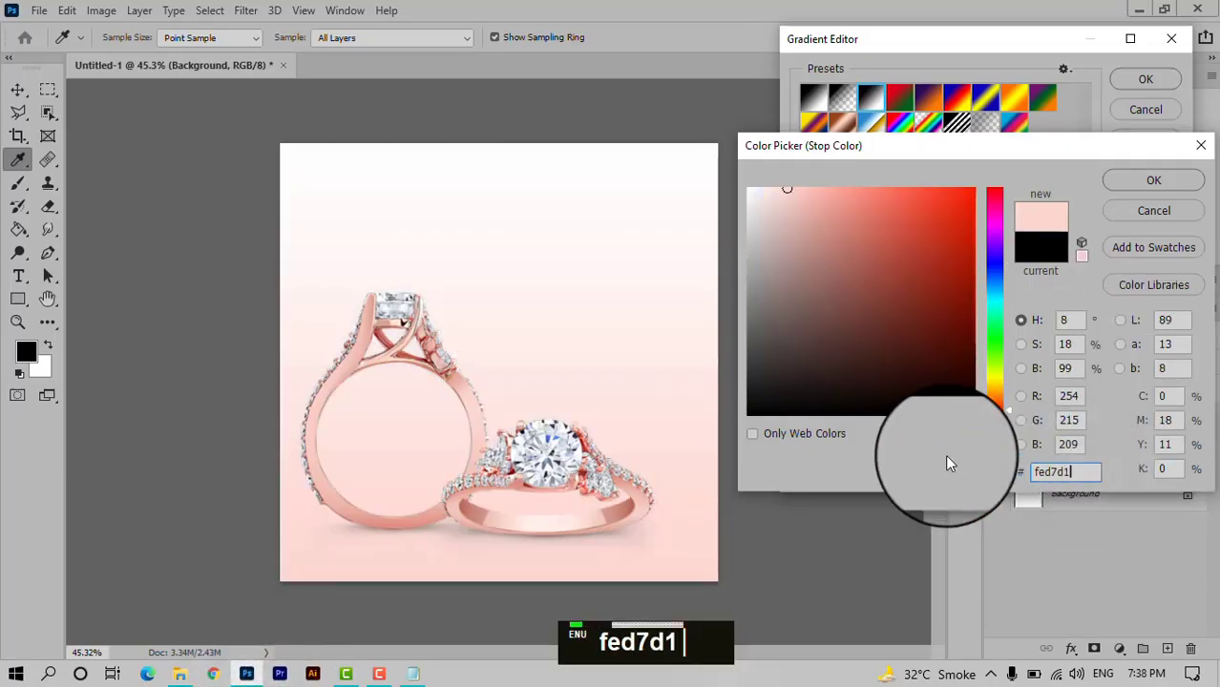
left_click(1153, 181)
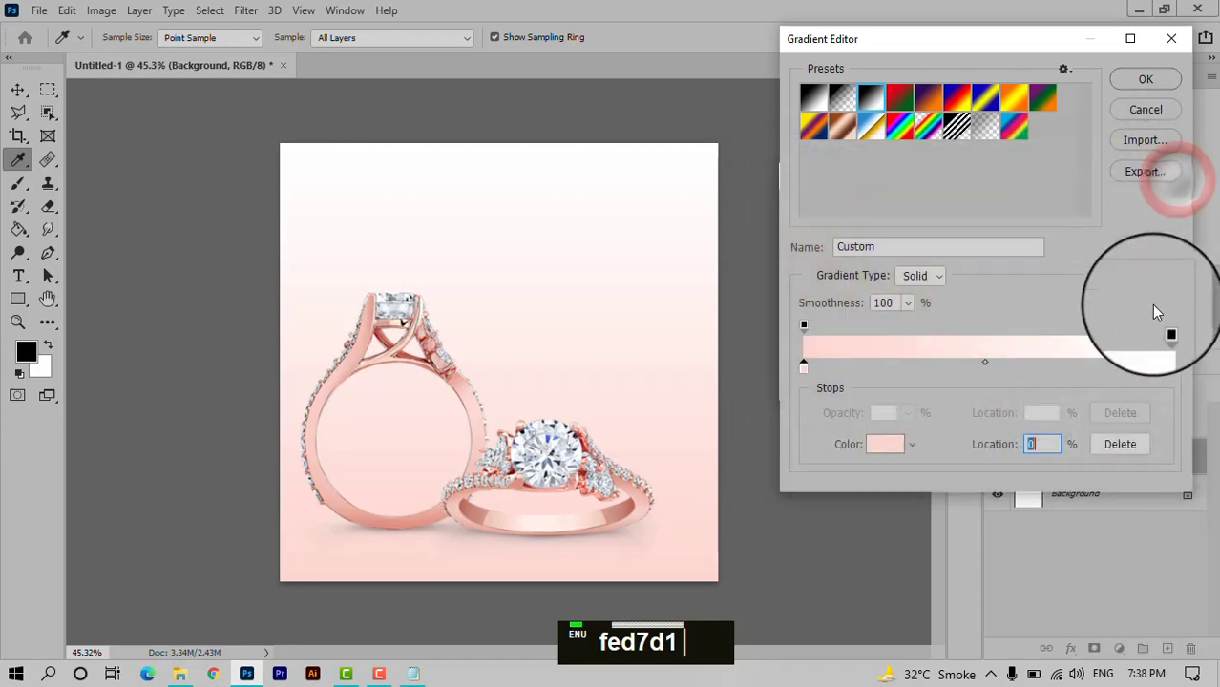
Set the gradient's white colour stop to dfe3e8, copied from the Poster Text notes, and accept the edited gradient.
double_click(1164, 371)
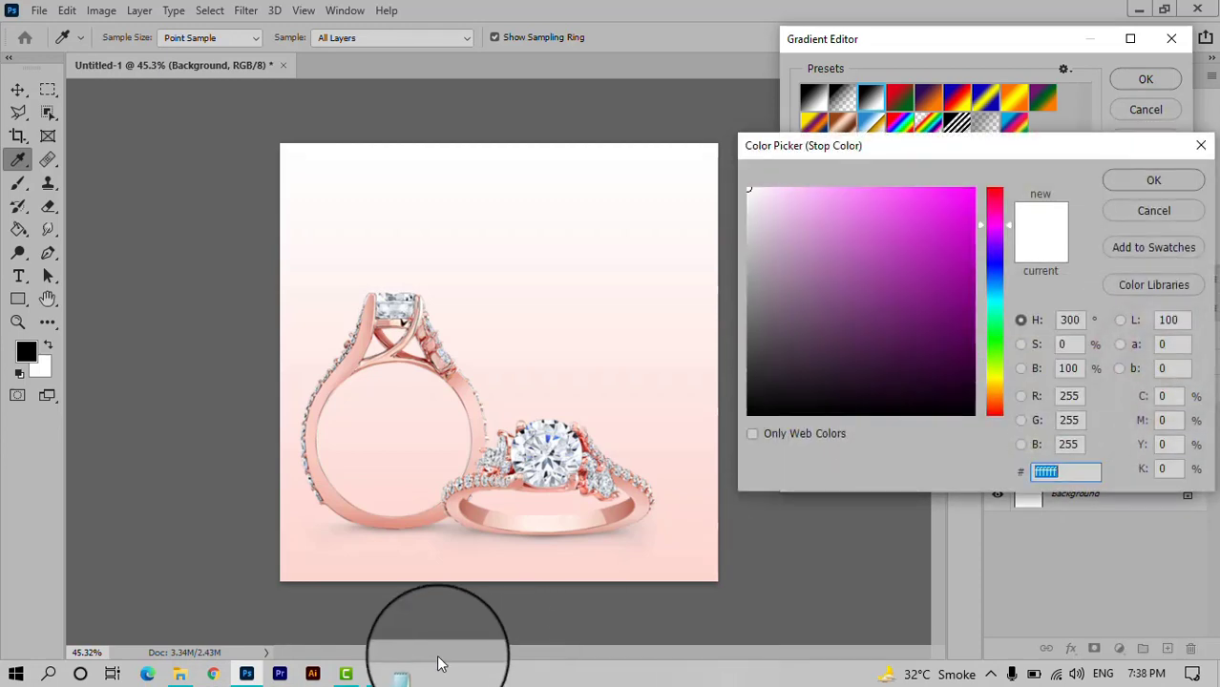
left_click(412, 674)
left_click_drag(191, 232, 161, 232)
key("ctrl+c")
left_click(917, 40)
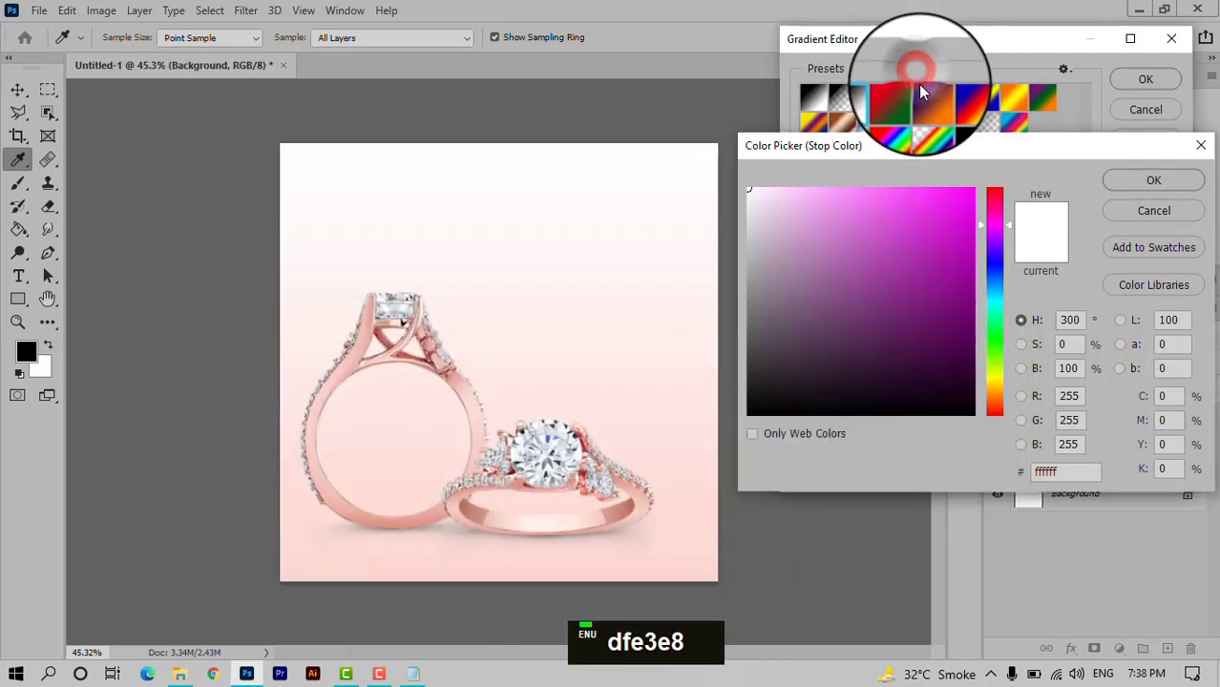
left_click(1093, 468)
key("ctrl+v")
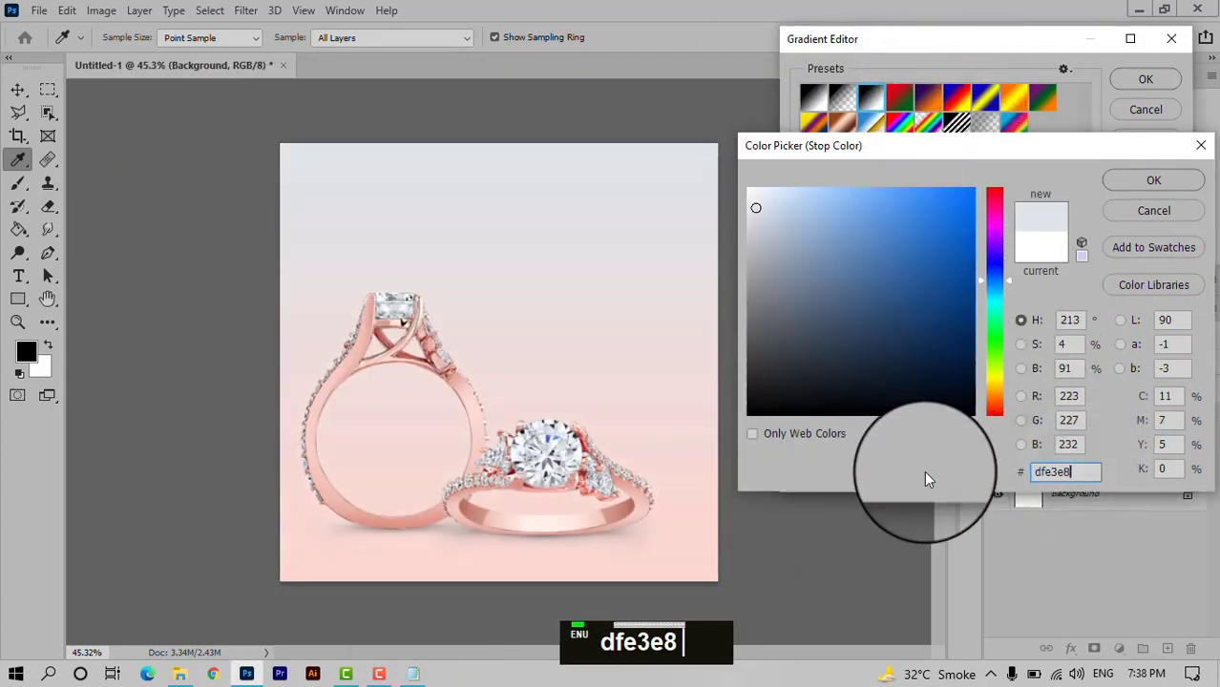
left_click(1146, 183)
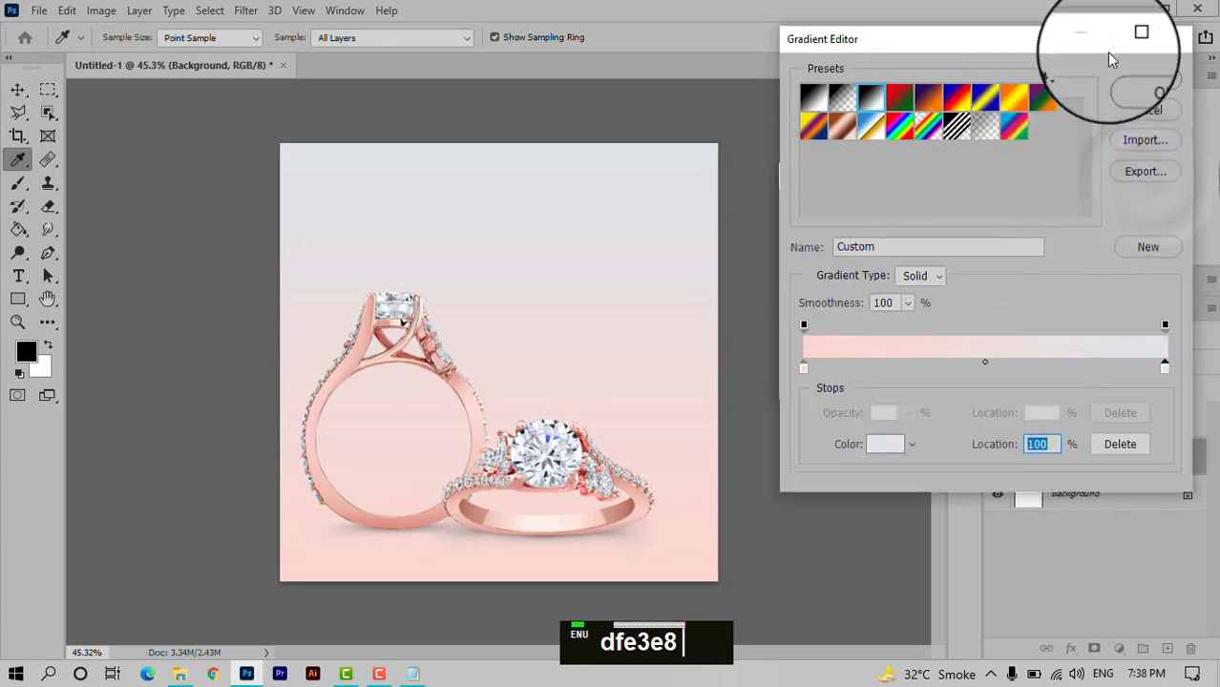
left_click(1146, 82)
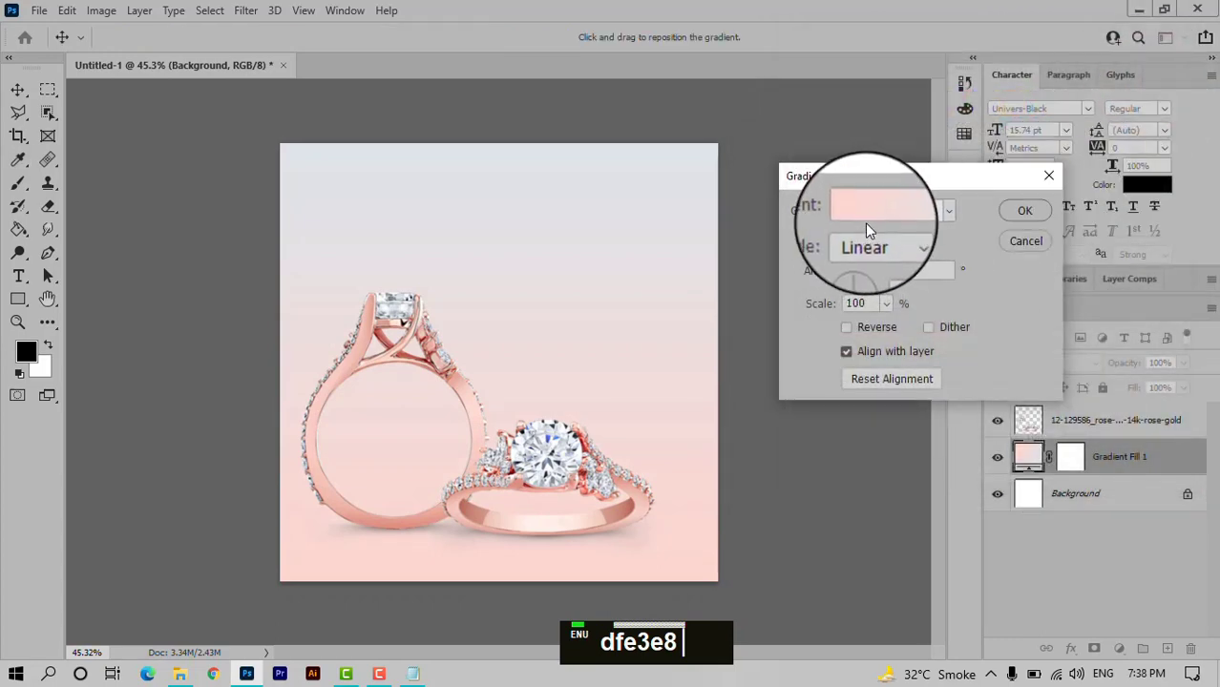
Make the gradient fill Radial at 160% scale, with its centre shifted down and left behind the rings, and apply it.
left_click(907, 245)
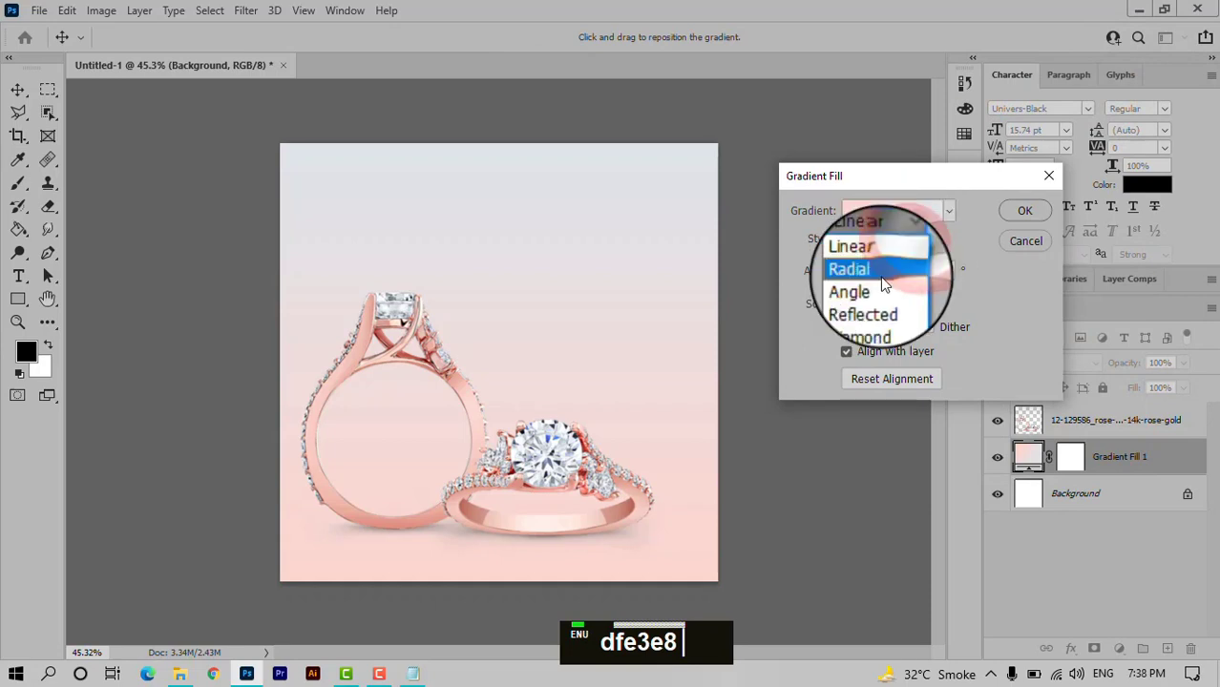
left_click(867, 274)
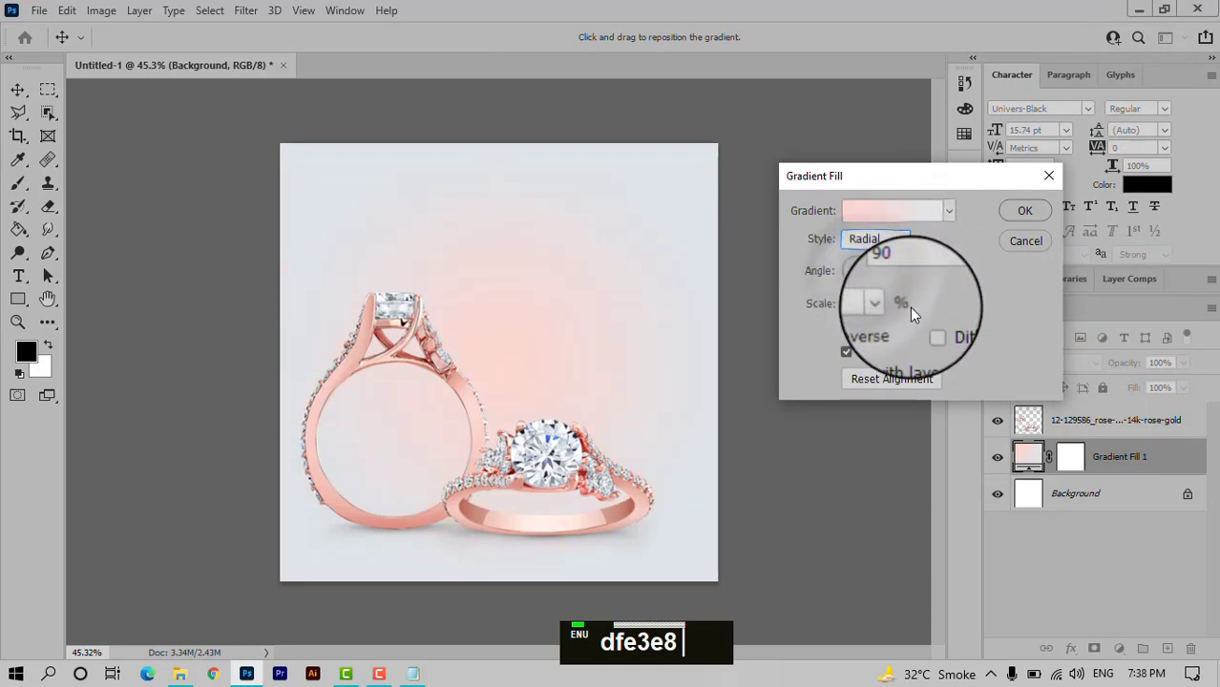
left_click(886, 304)
left_click_drag(881, 322, 887, 329)
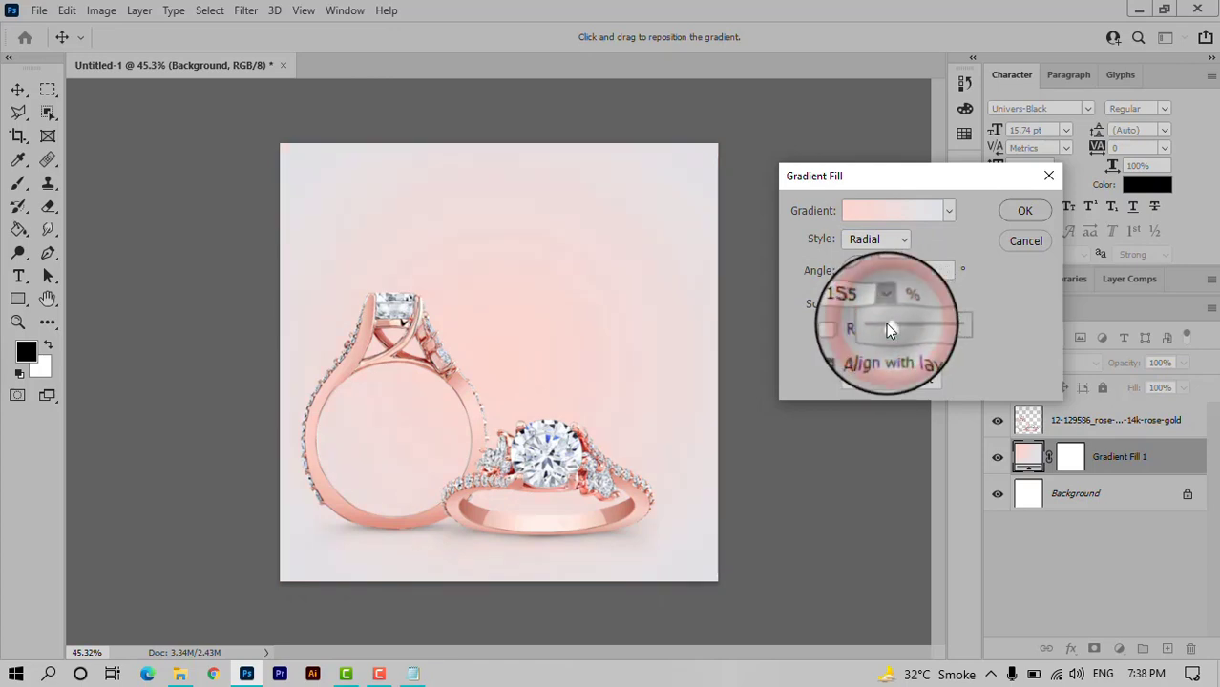
left_click_drag(568, 370, 497, 420)
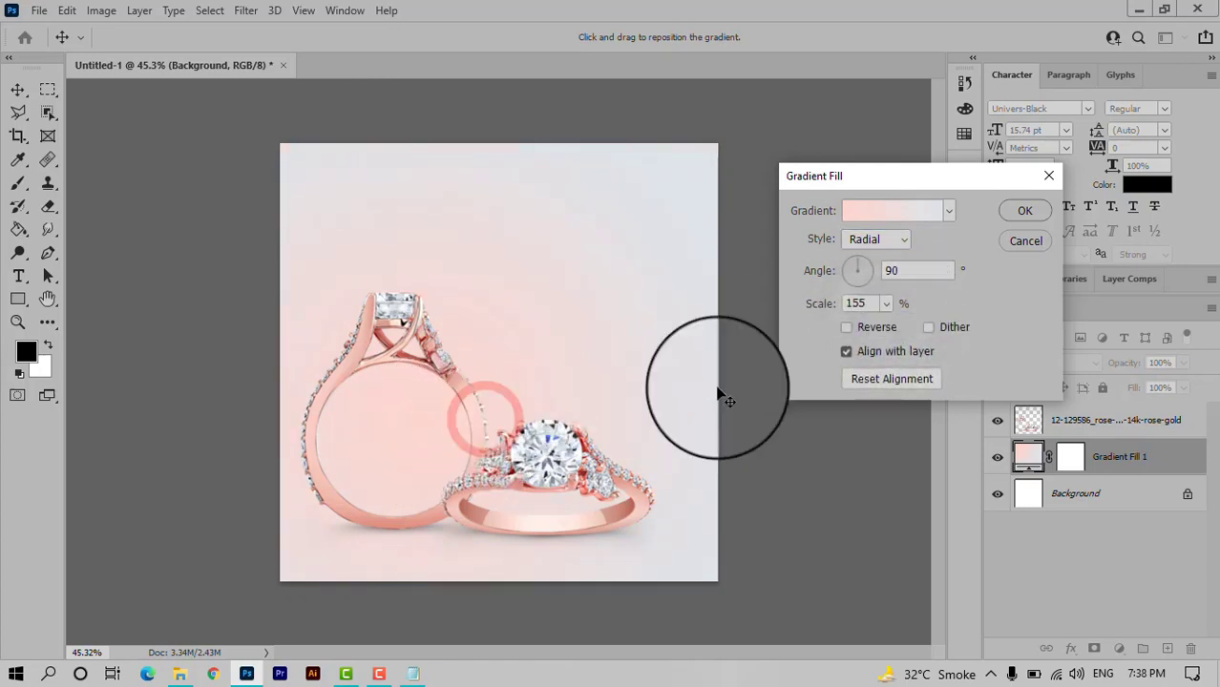
double_click(854, 301)
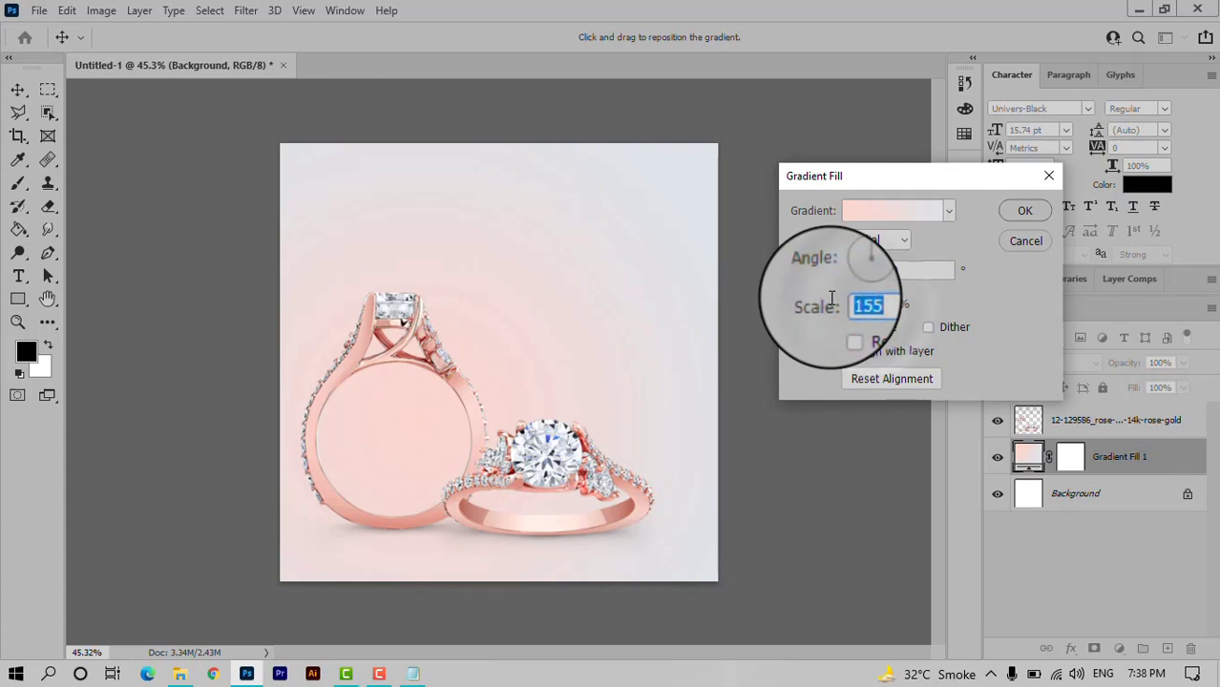
type("11")
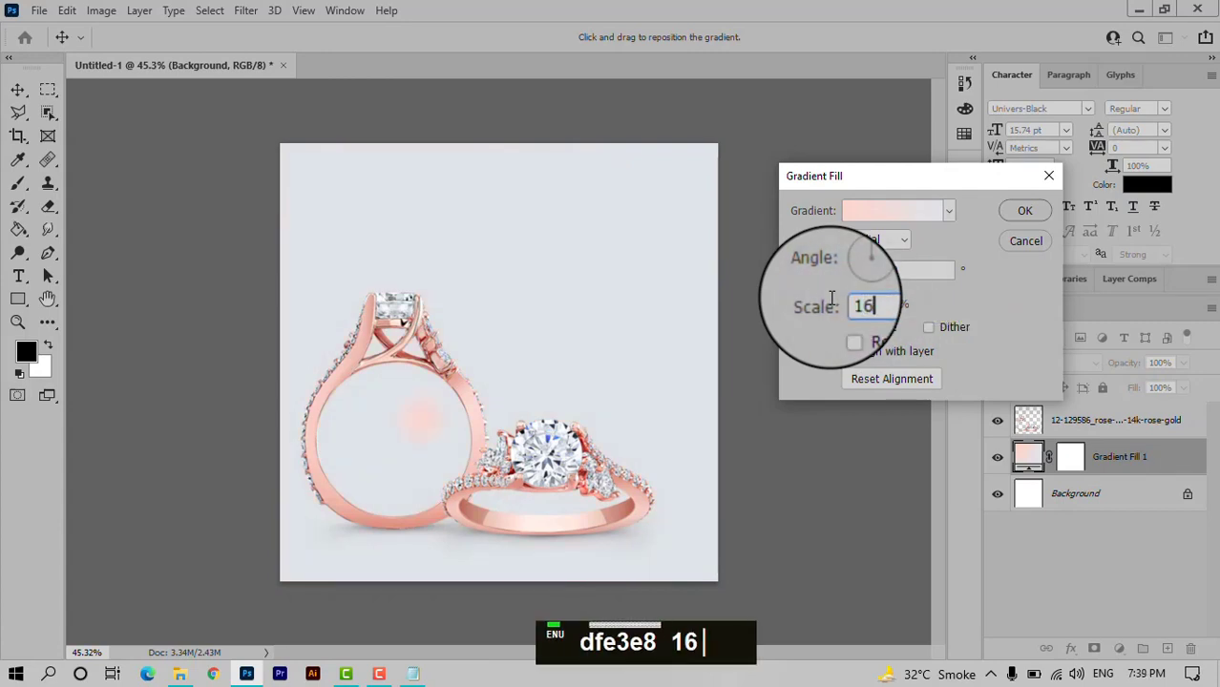
left_click(1025, 211)
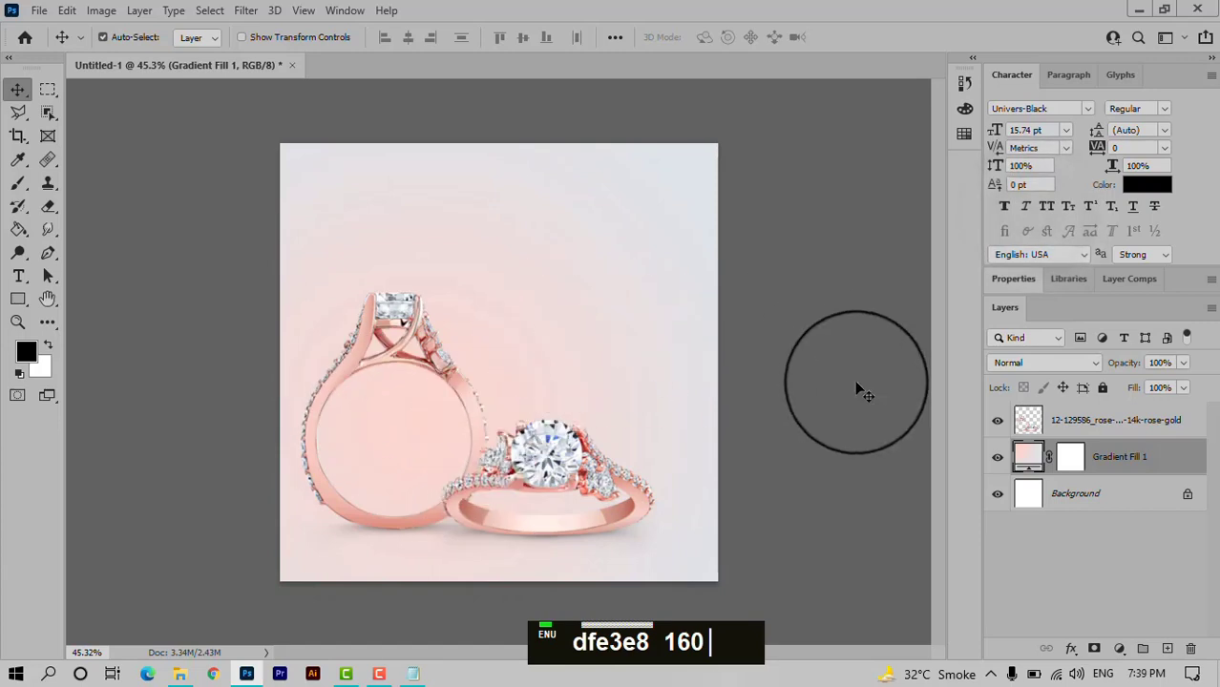
Move the rings layer slightly upward on the canvas.
left_click(1084, 426)
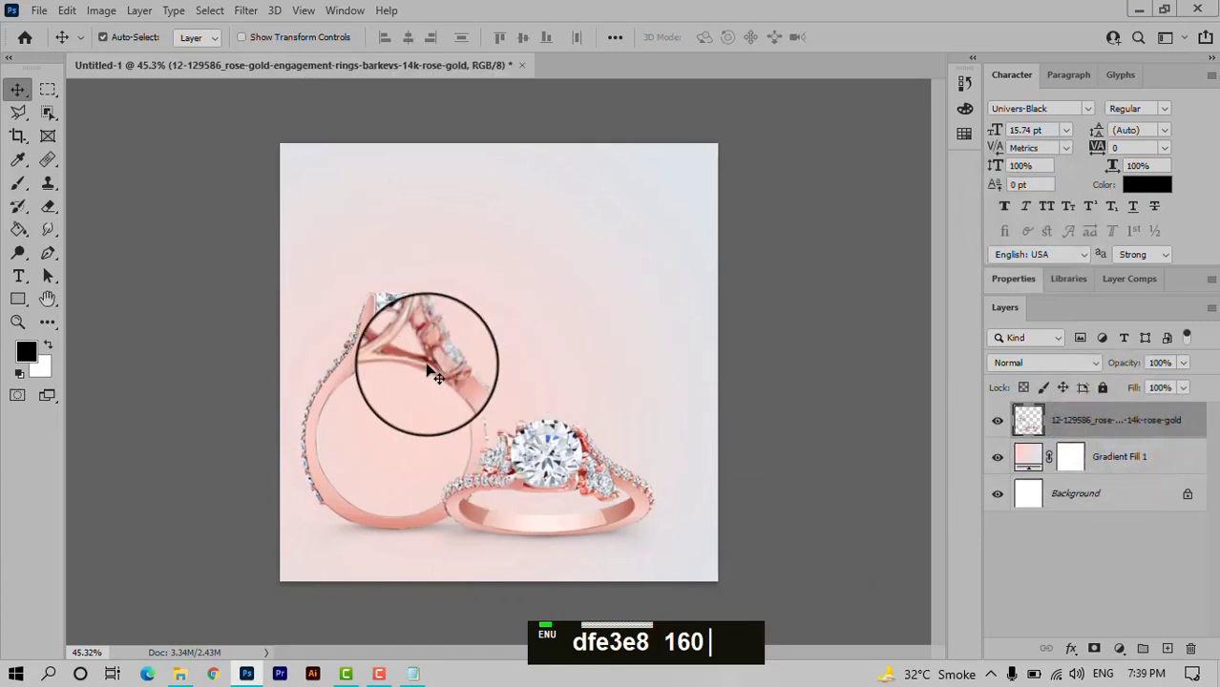
left_click_drag(558, 440, 533, 461)
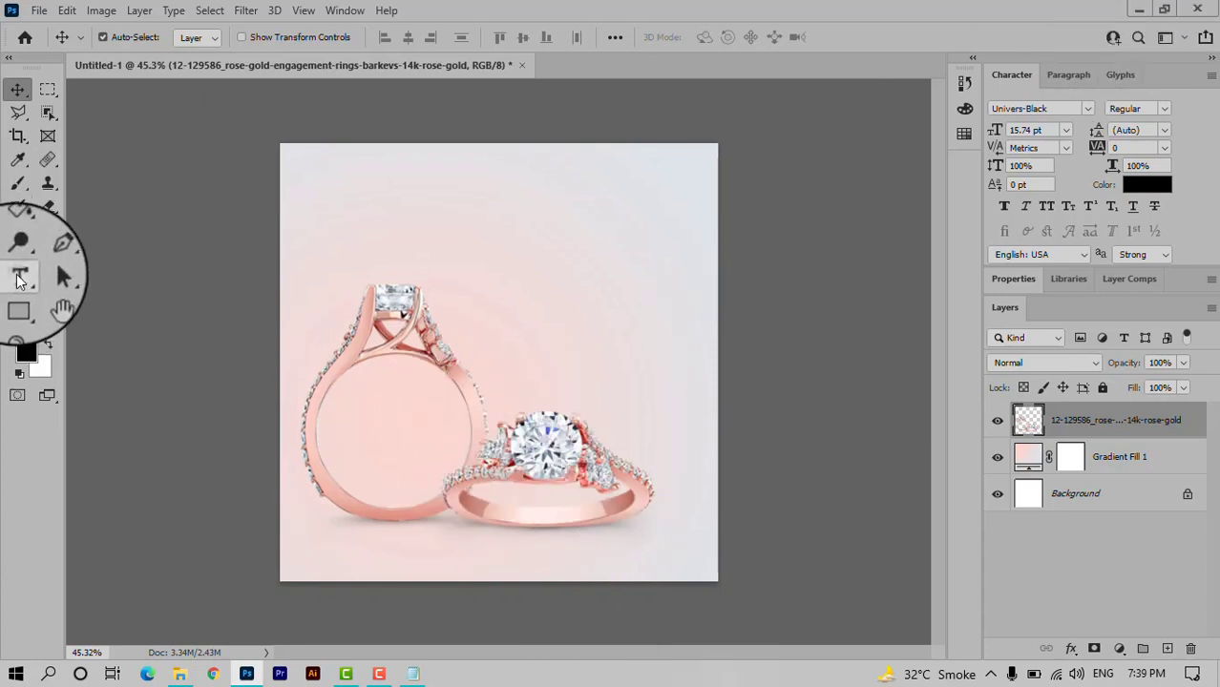
Add a 56 pt text layer reading "Rose Gold" above the rings, copying the words from the Poster Text notes.
left_click(19, 276)
left_click(496, 251)
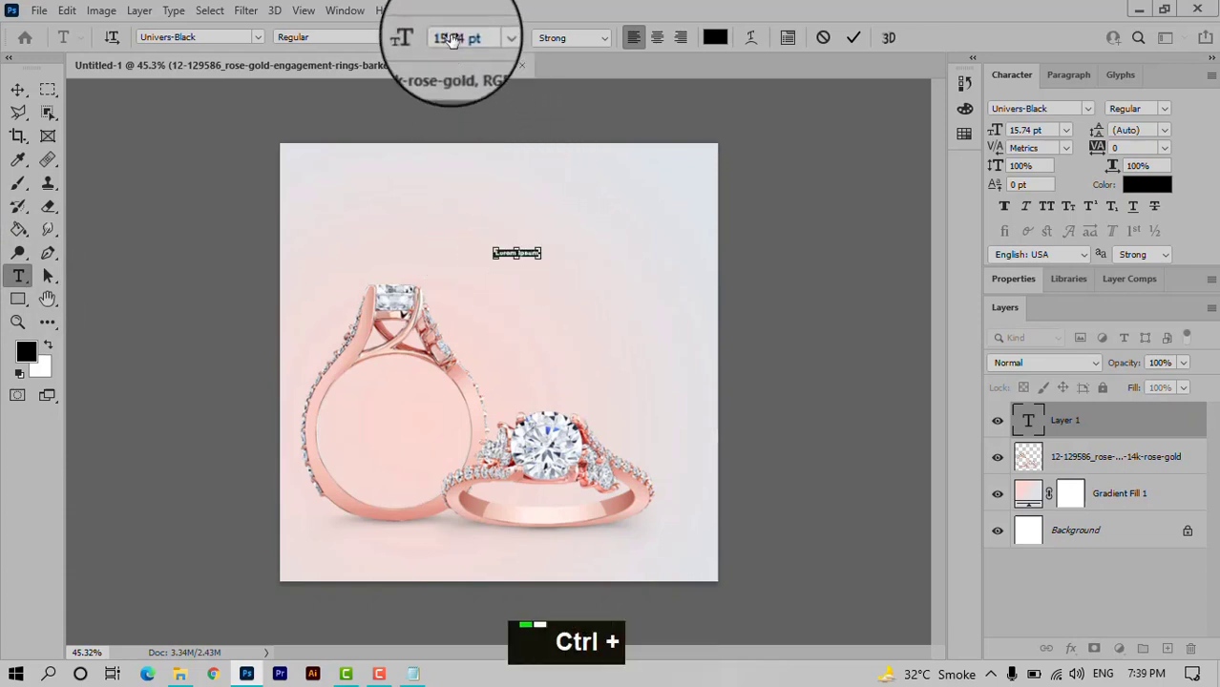
left_click_drag(469, 38, 488, 38)
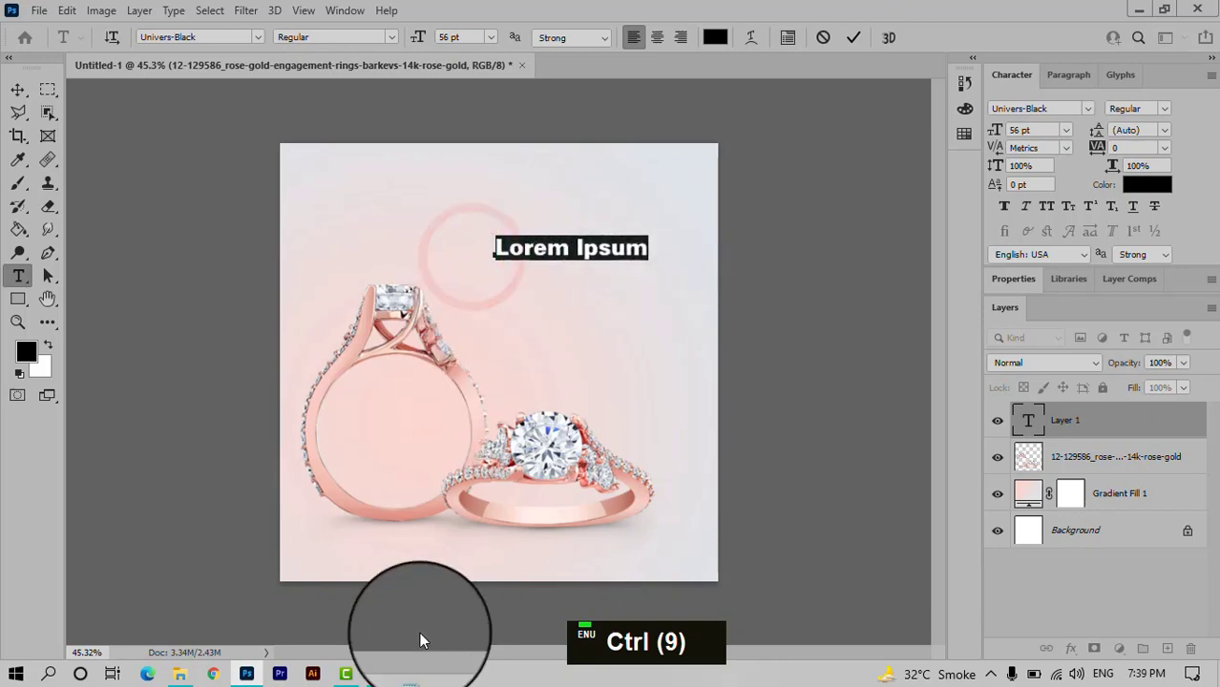
left_click(412, 673)
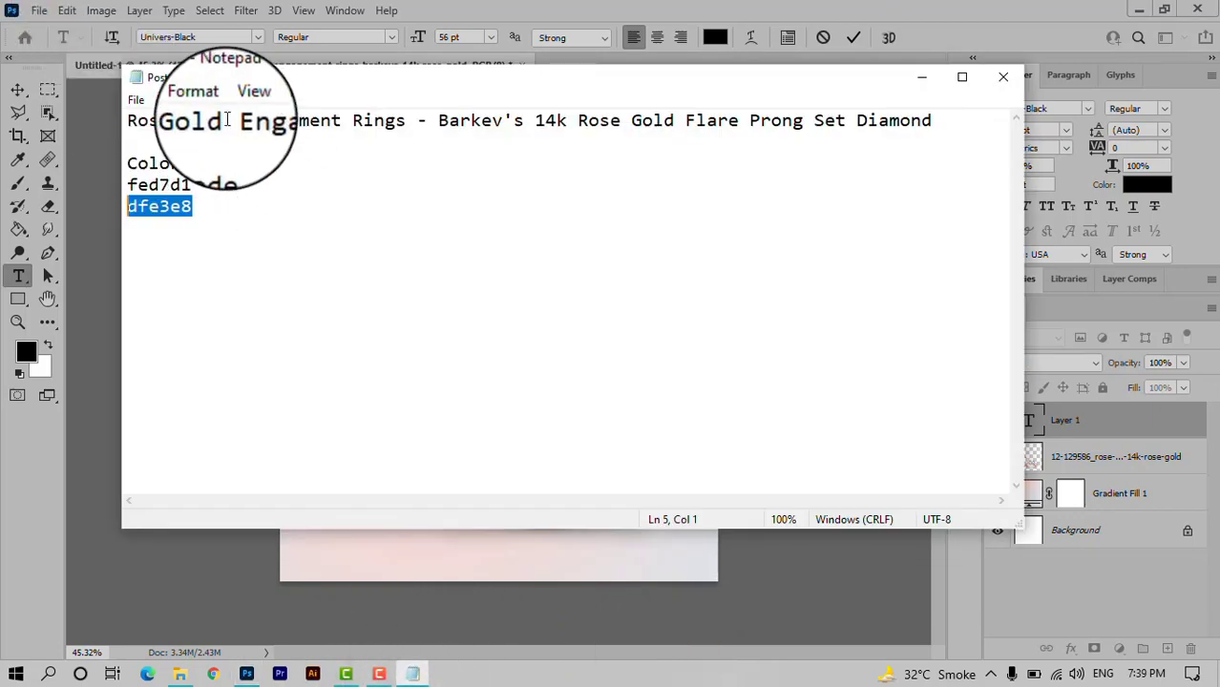
left_click_drag(224, 120, 127, 118)
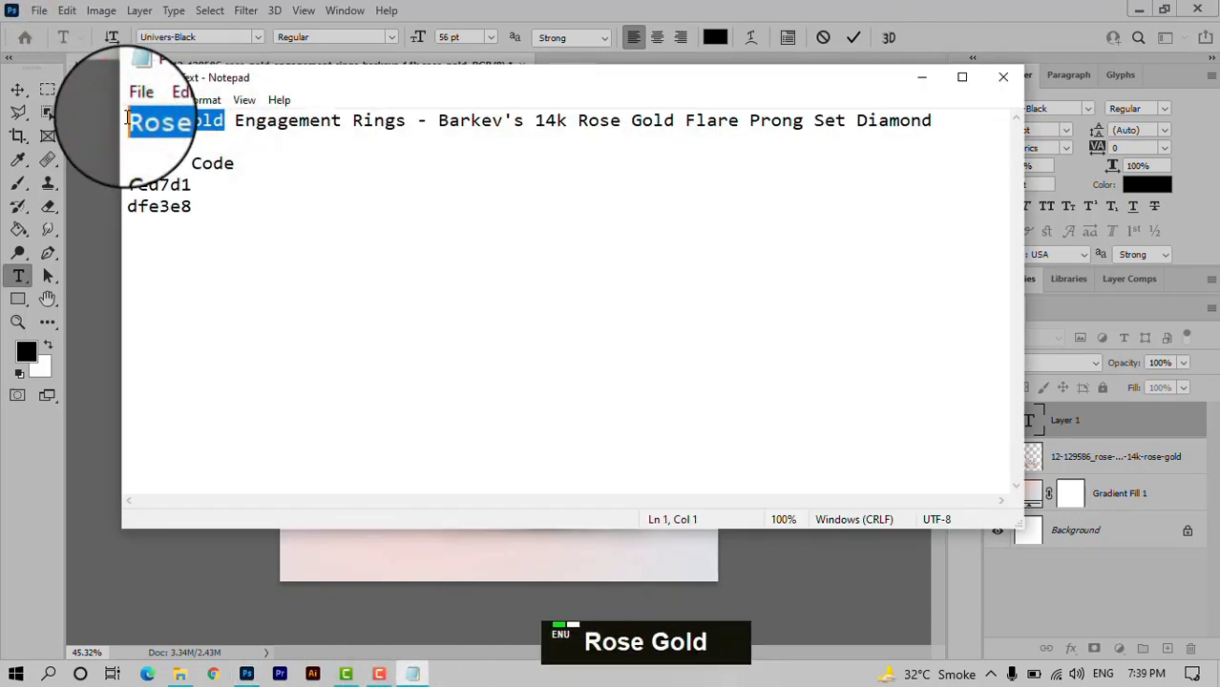
left_click(921, 76)
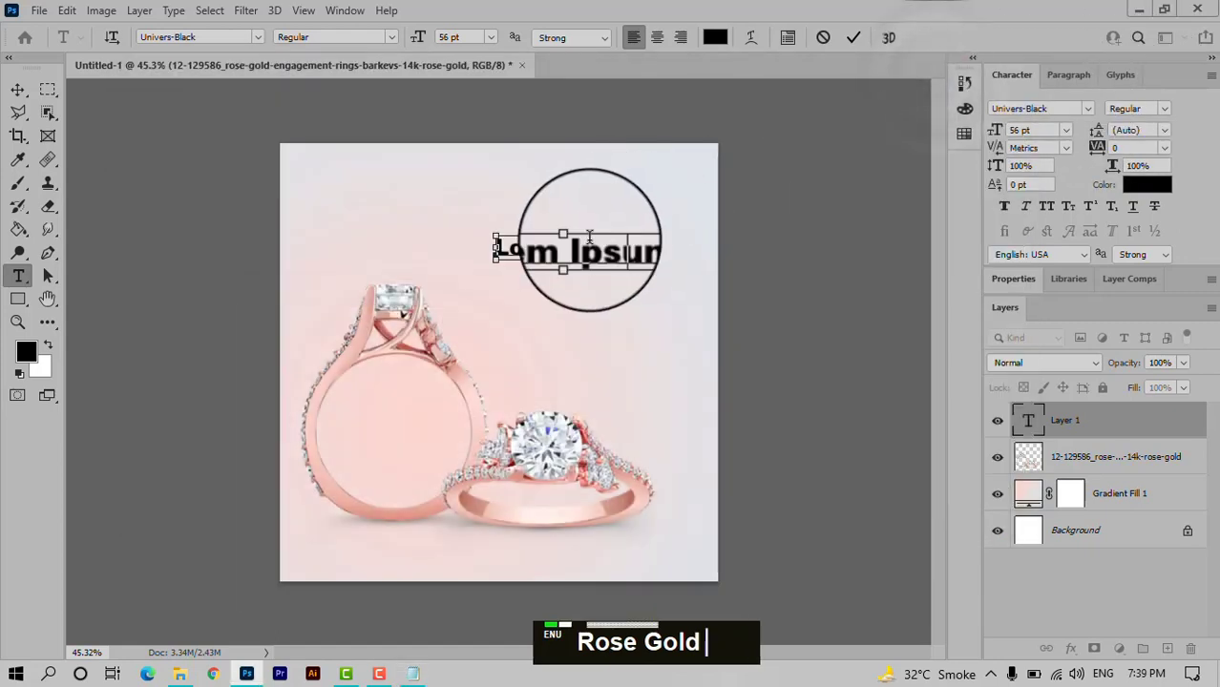
left_click(844, 36)
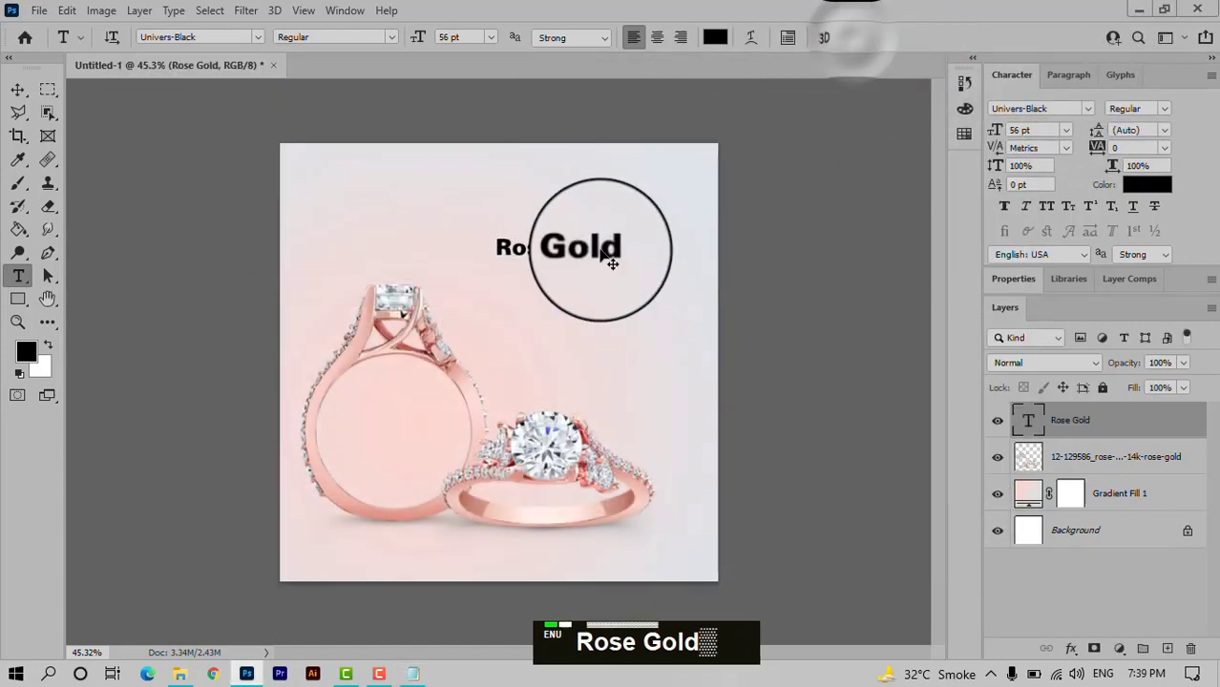
Scale the "Rose Gold" text up to 176.52% and place it in the poster's upper right area.
key("ctrl+t")
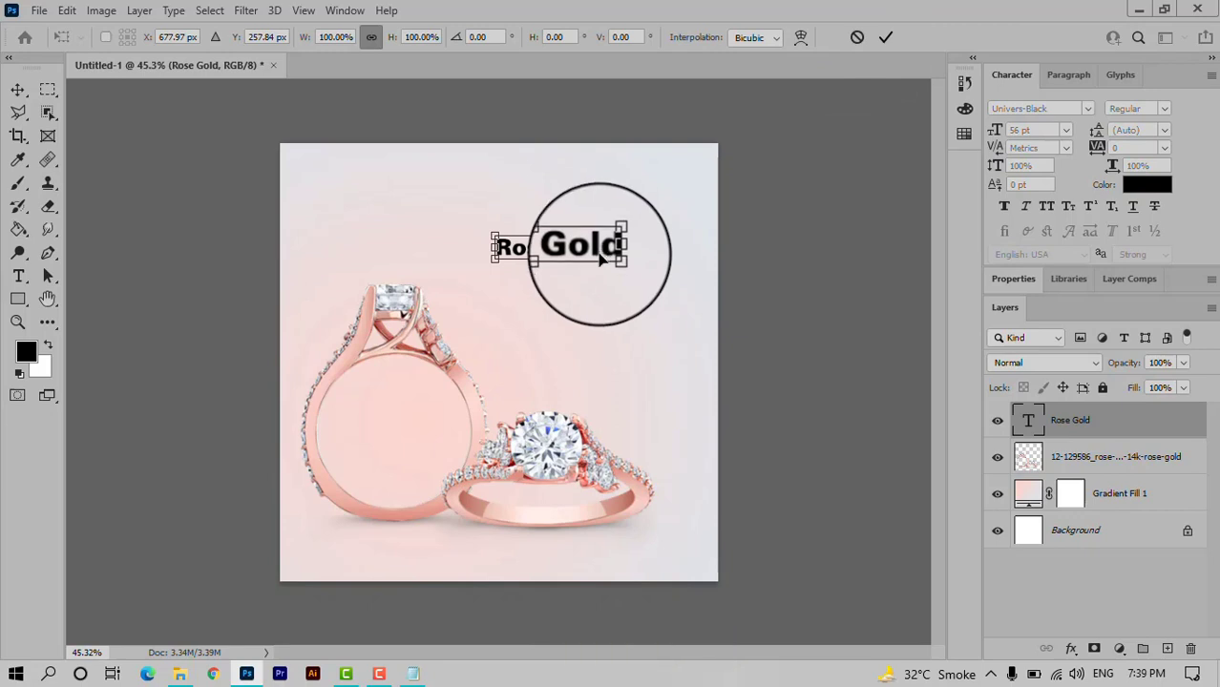
left_click_drag(619, 232, 661, 216)
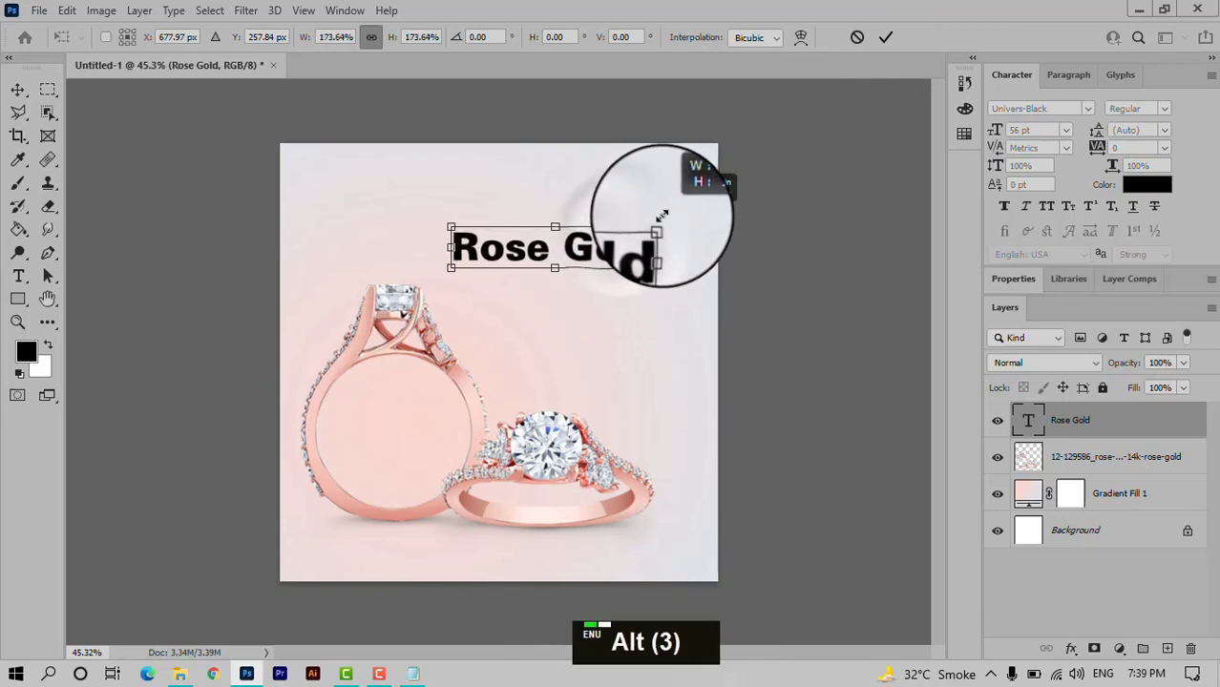
left_click_drag(582, 237, 606, 220)
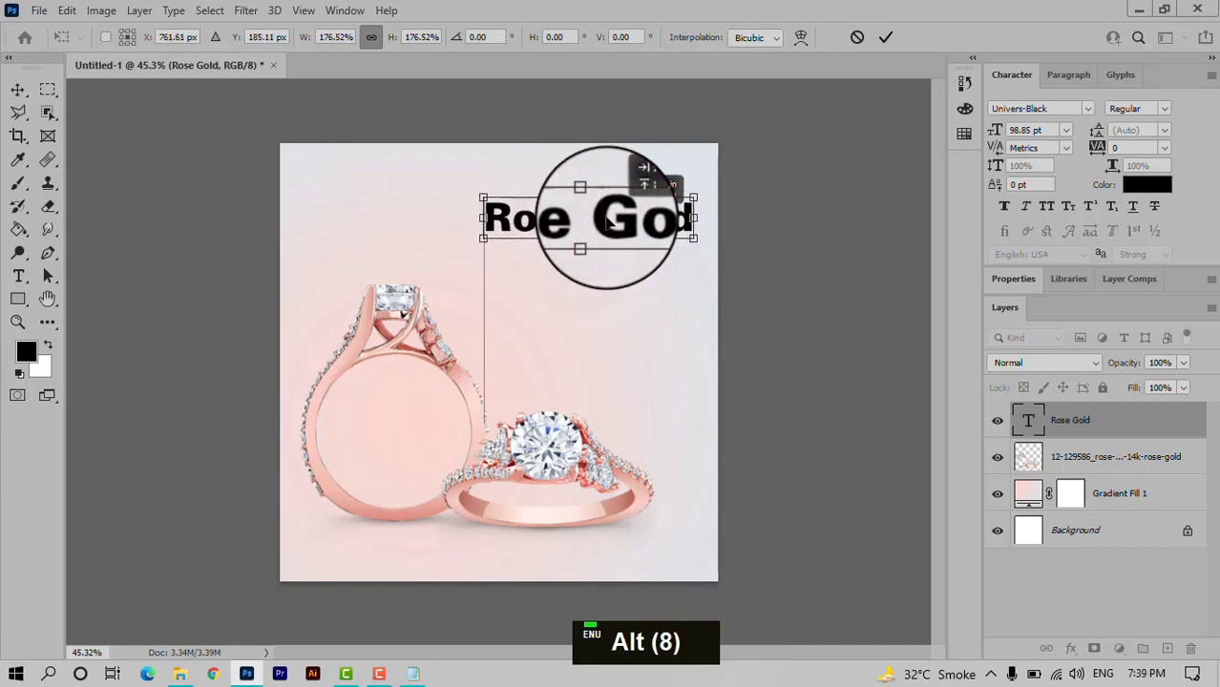
left_click(885, 36)
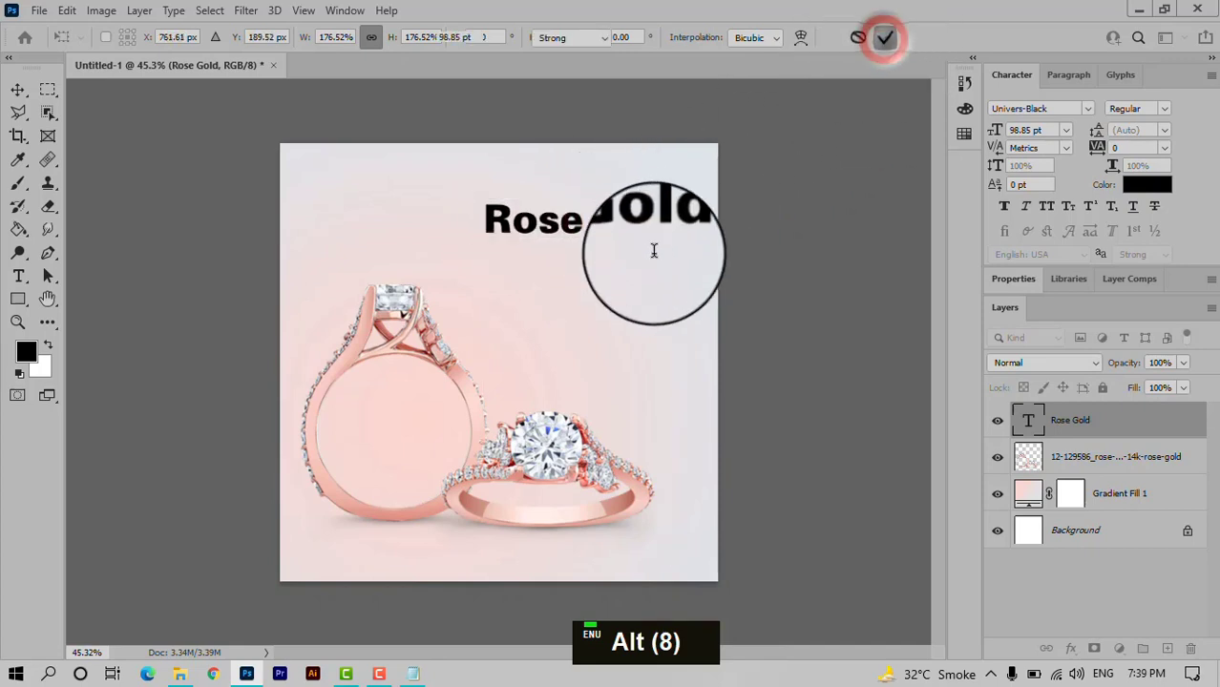
Duplicate the "Rose Gold" text just below itself and replace the copy's words with "Engagement Rings" from the Poster Text notes.
left_click(17, 88)
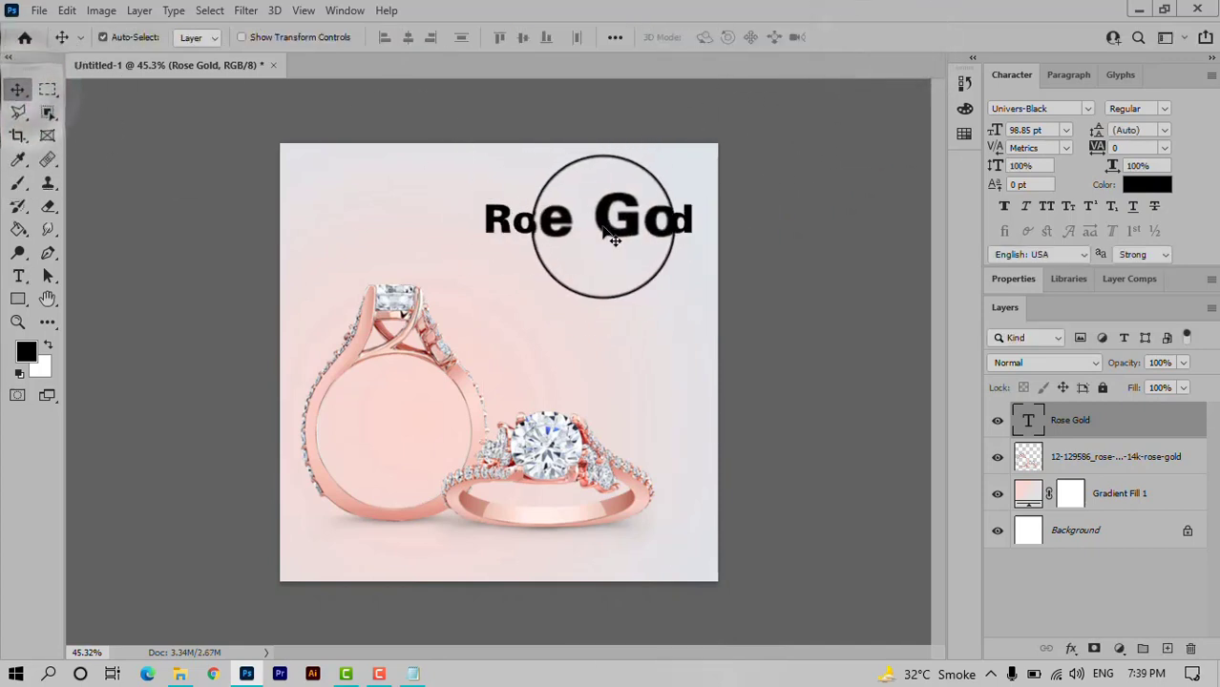
left_click_drag(613, 240, 614, 274)
left_click(409, 679)
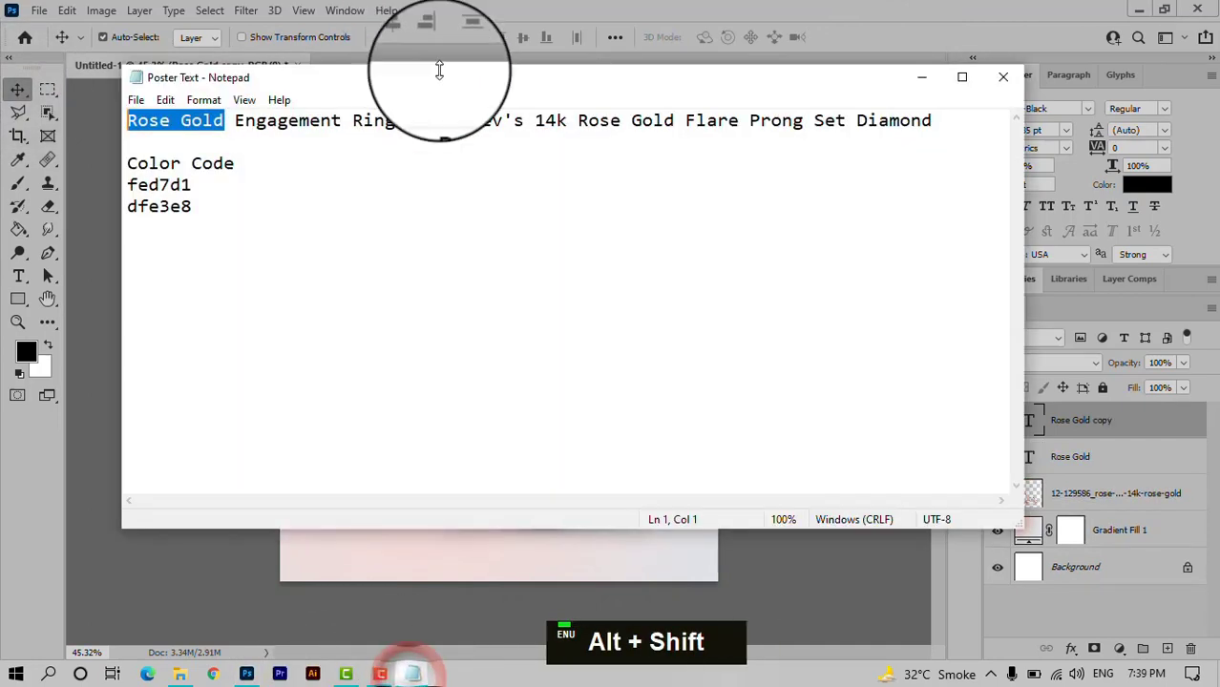
left_click_drag(406, 120, 243, 121)
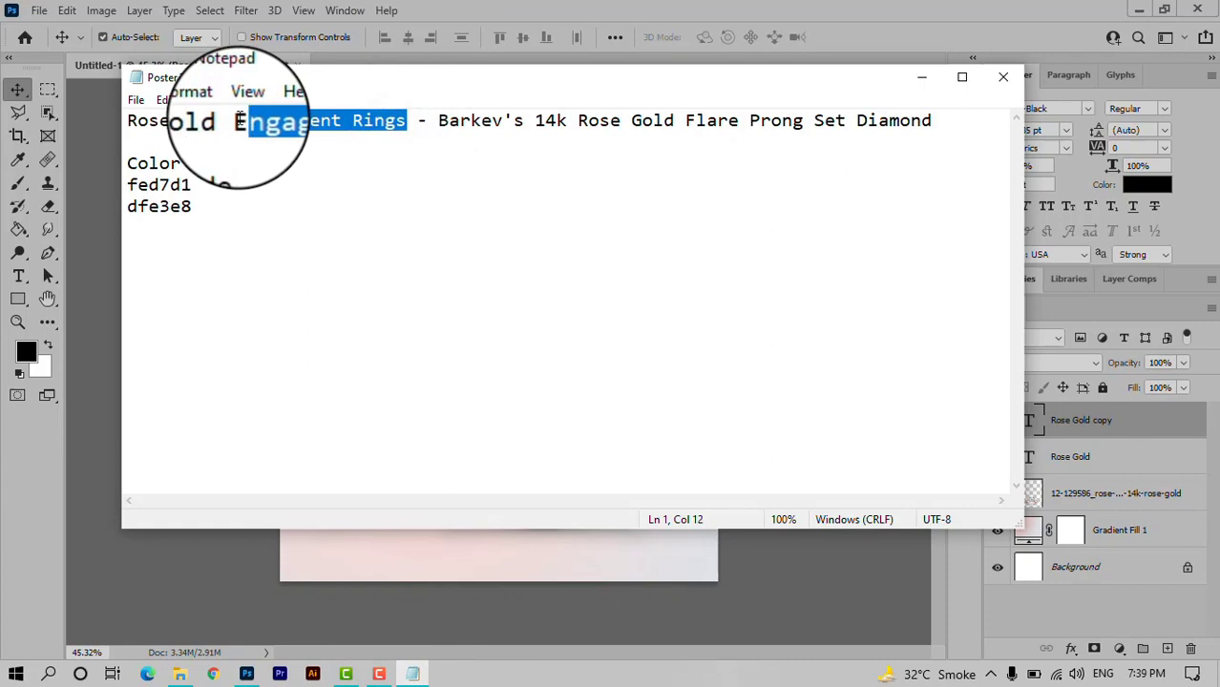
key("ctrl+c")
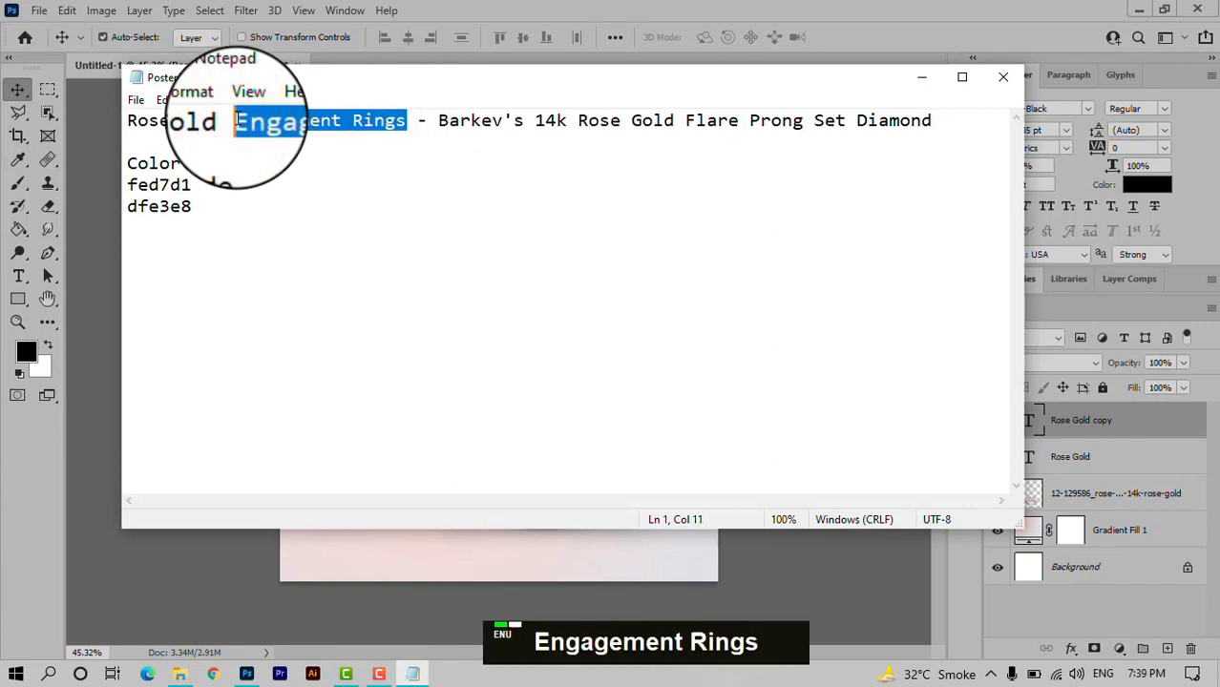
left_click(921, 76)
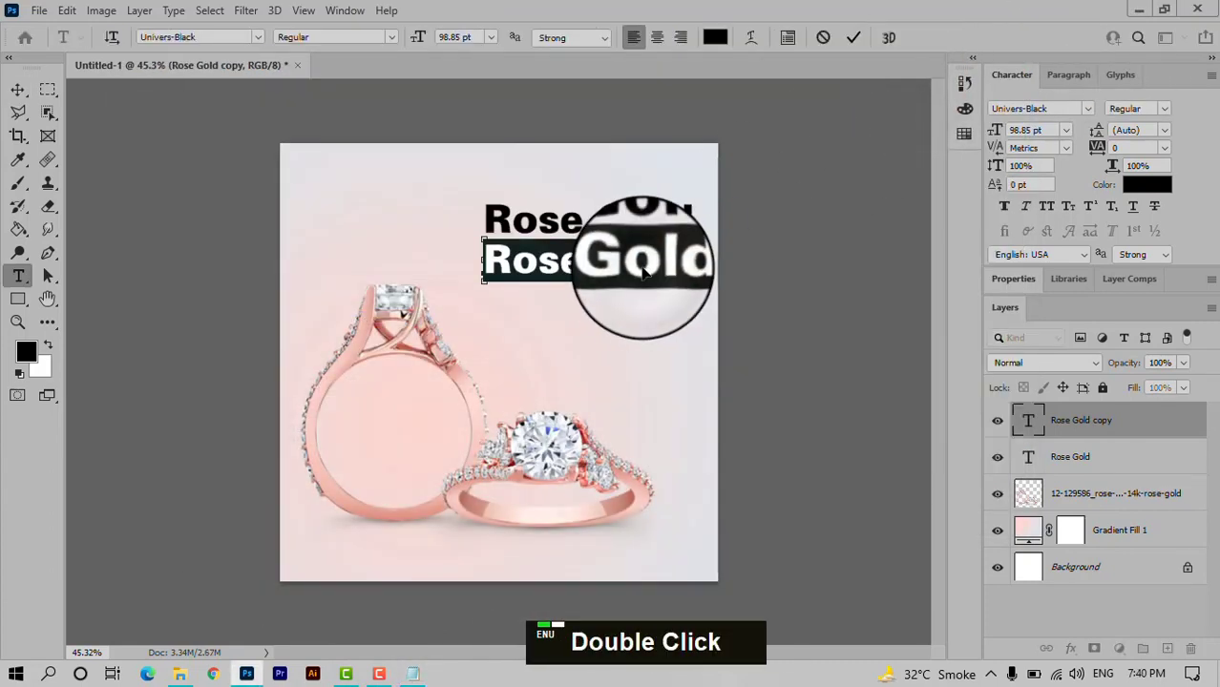
key("ctrl+v")
left_click(857, 25)
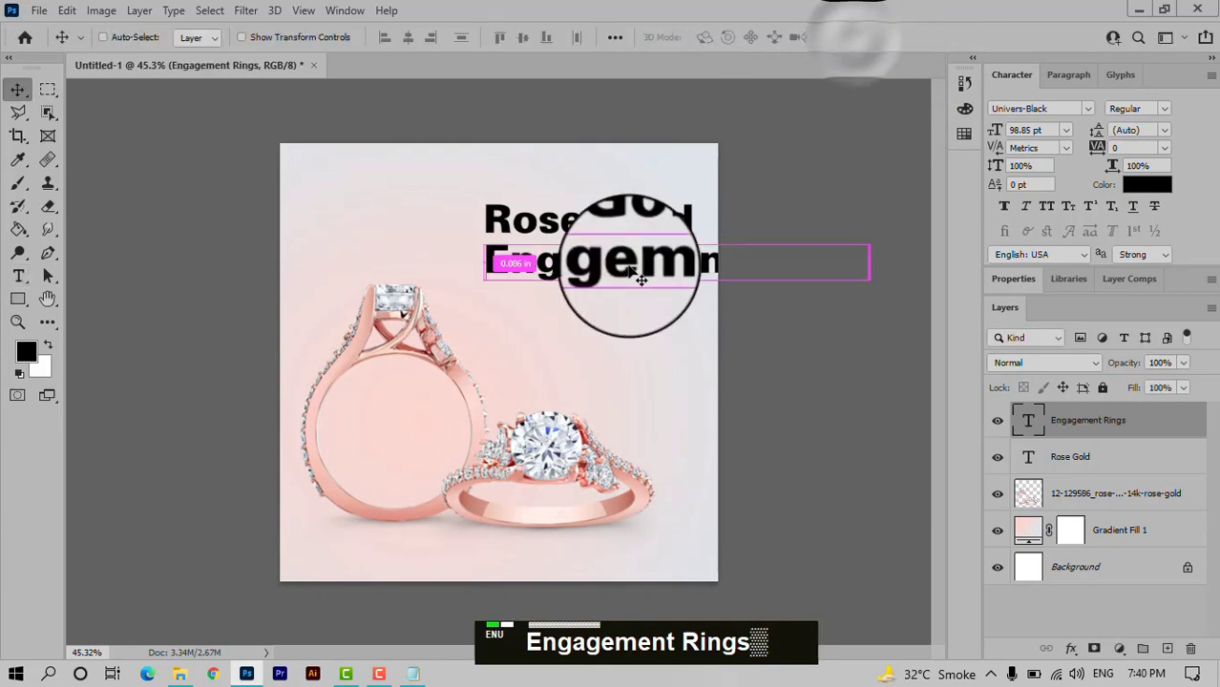
Scale the "Engagement Rings" text down to 46.69% and position it closely beneath the "Rose Gold" headline.
key("ctrl+t")
left_click_drag(849, 246, 703, 274)
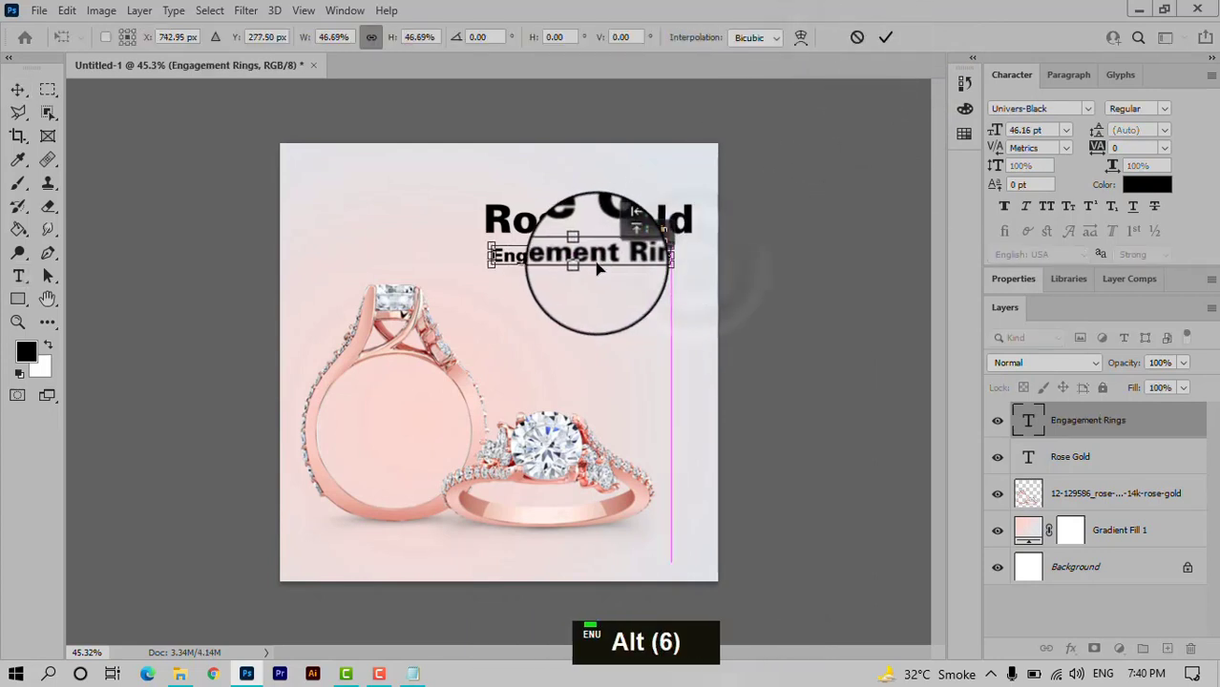
left_click(883, 36)
key("Up")
key("Up")
key("Up")
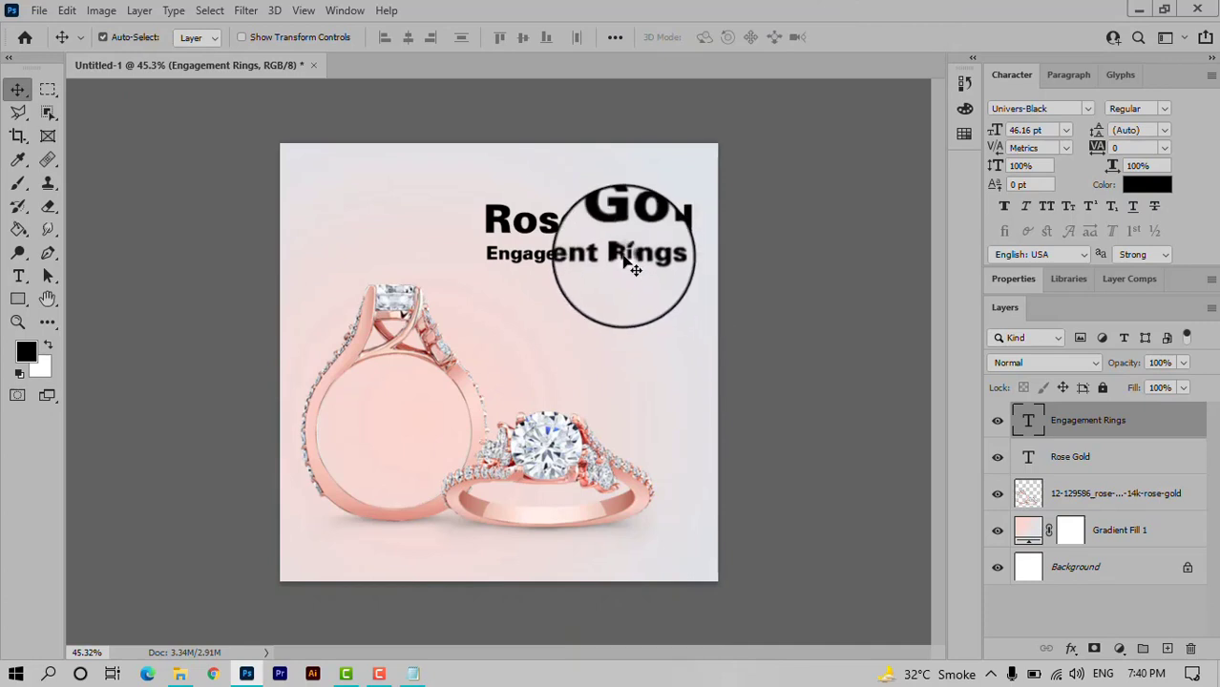
Duplicate "Engagement Rings" below itself and replace the copy with "Barkev's 14k Rose Gold Flare Prong Set Diamond" from the Poster Text notes.
left_click_drag(623, 257, 622, 308)
double_click(622, 308)
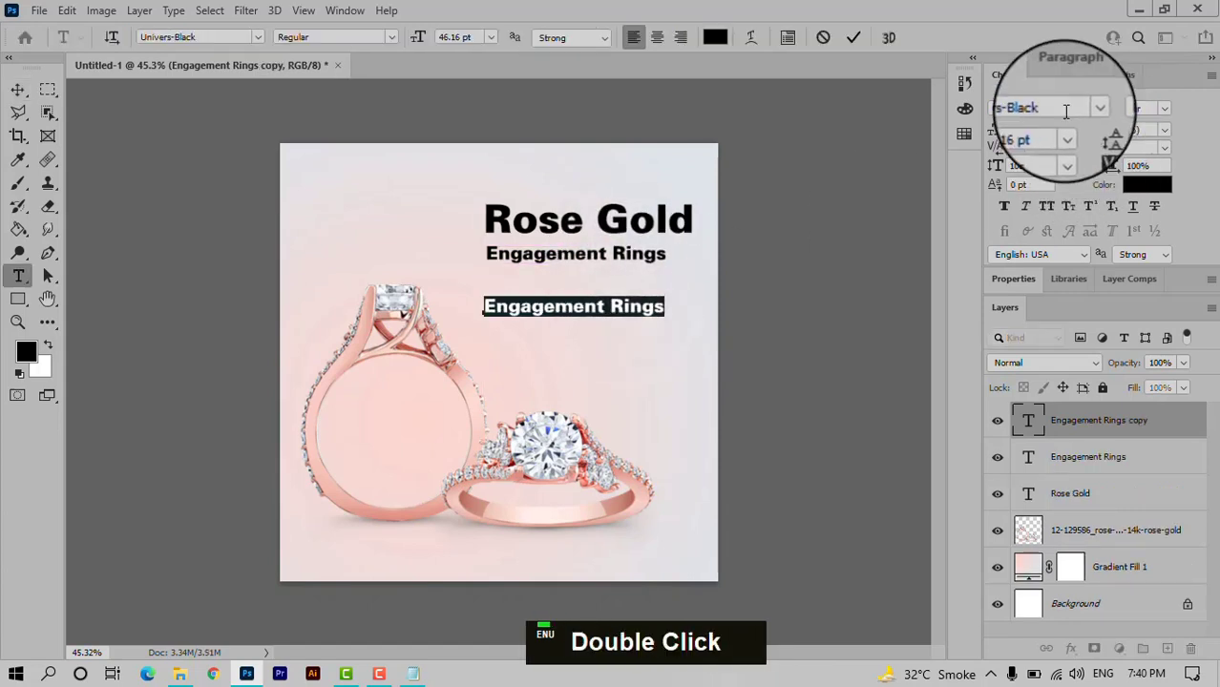
left_click(420, 676)
left_click_drag(438, 122, 934, 128)
key("ctrl+c")
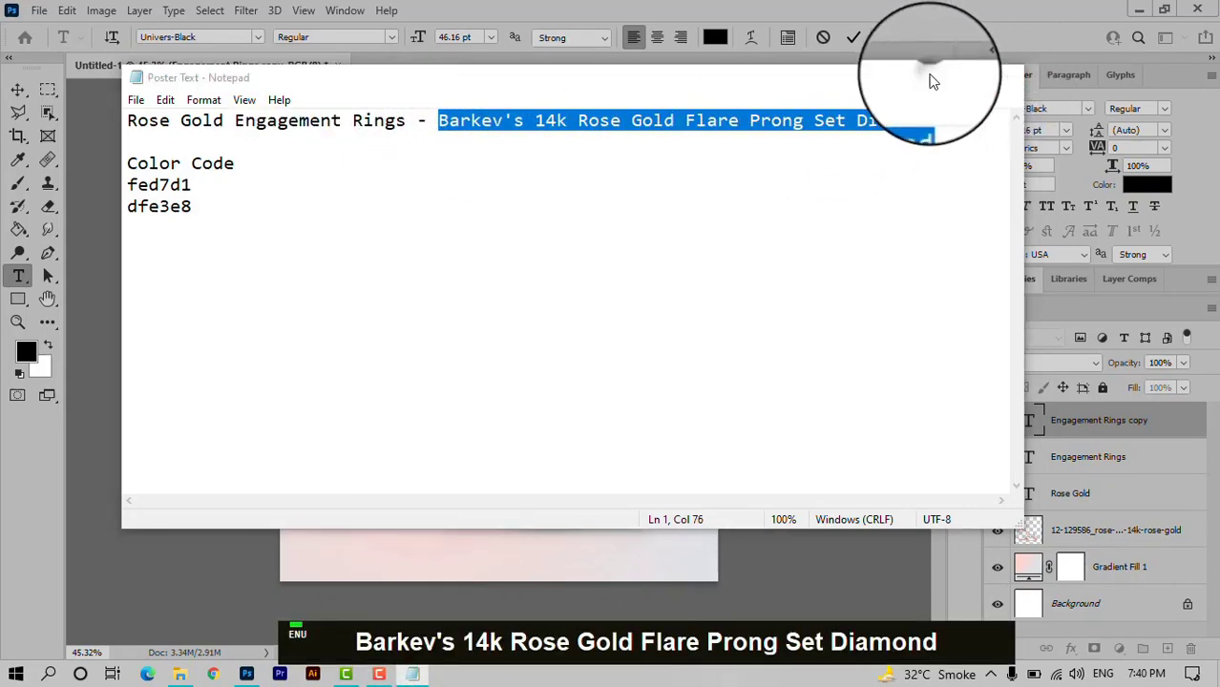
left_click(931, 77)
key("ctrl+v")
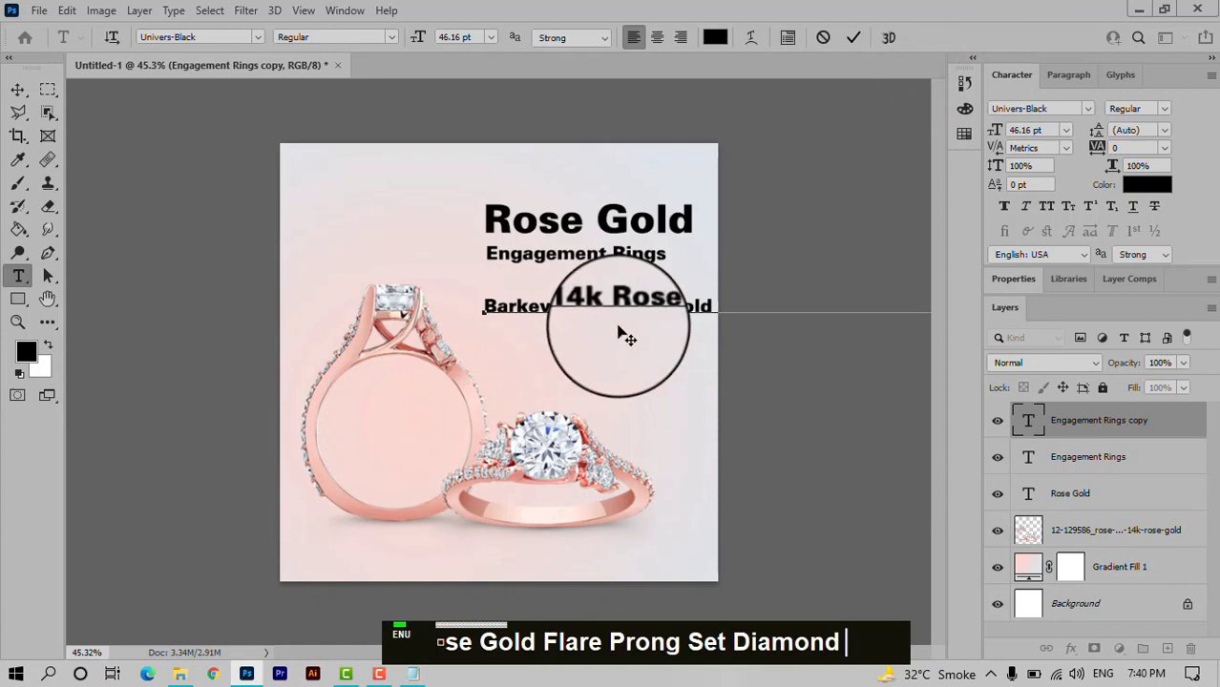
Break the Barkev's description into three lines, starting new lines at "Gold Flare Prong" and "Set Diamond", and commit the text.
key("Return")
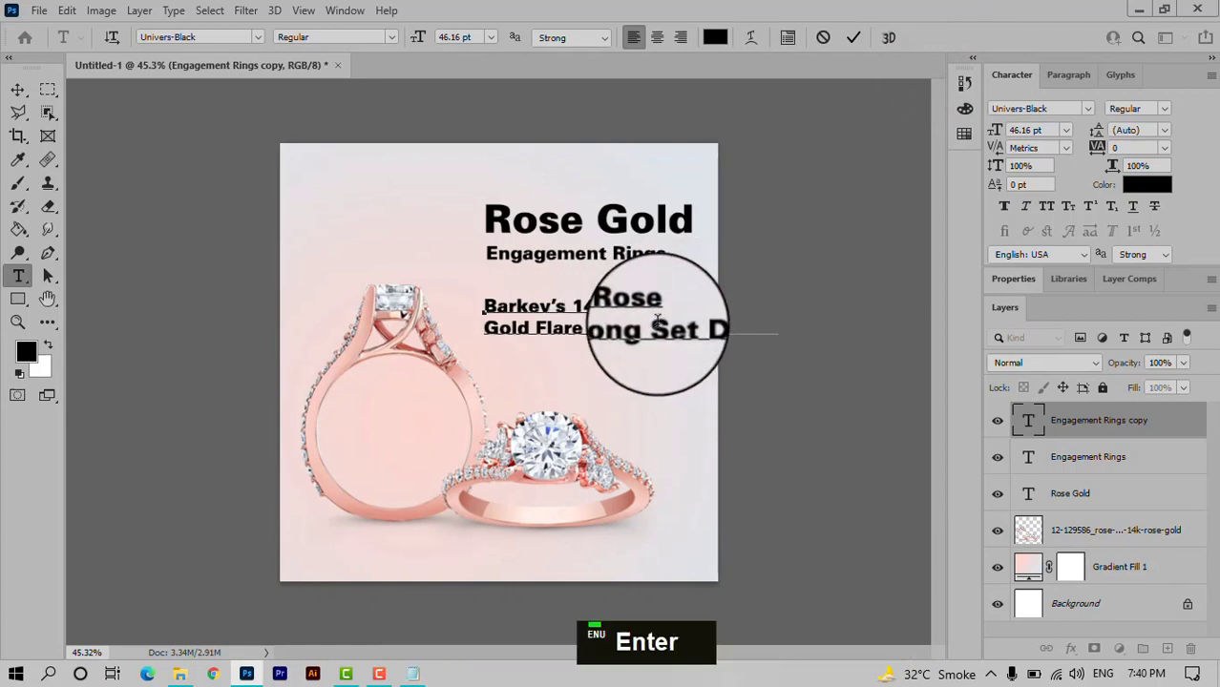
left_click(653, 328)
key("Return")
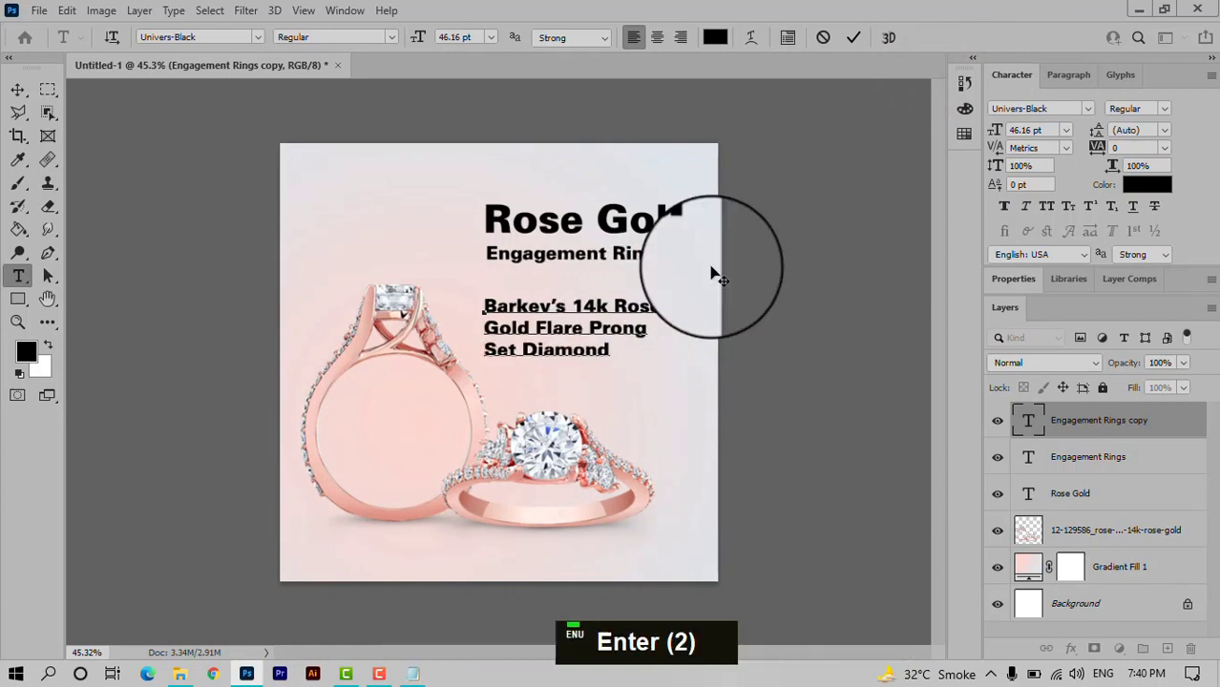
left_click(854, 38)
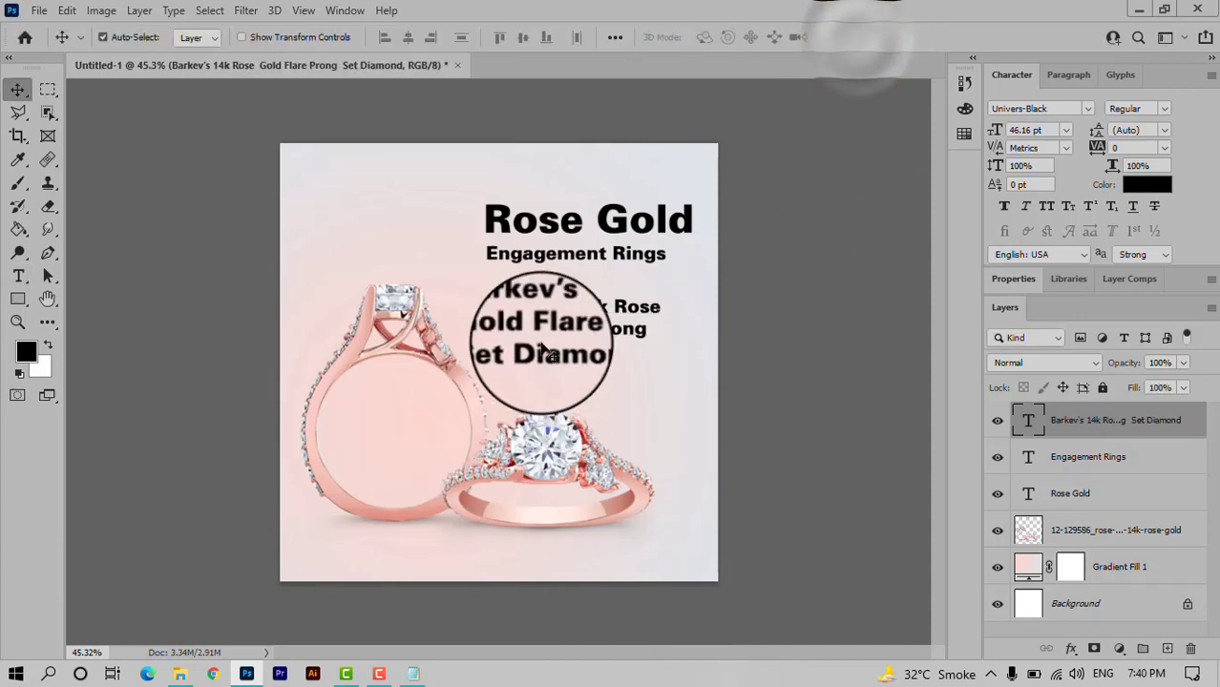
Set the Barkev's description in Consolas Regular and move it slightly up, aligned under "Engagement Rings".
left_click(1061, 110)
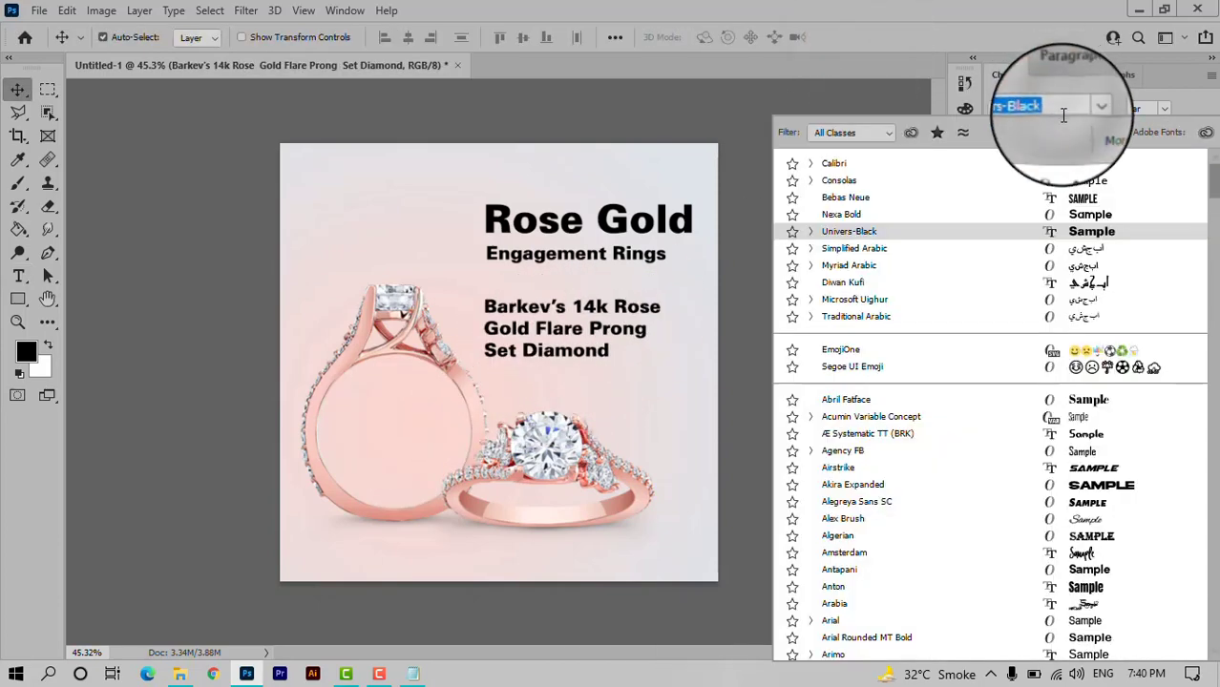
type("cons")
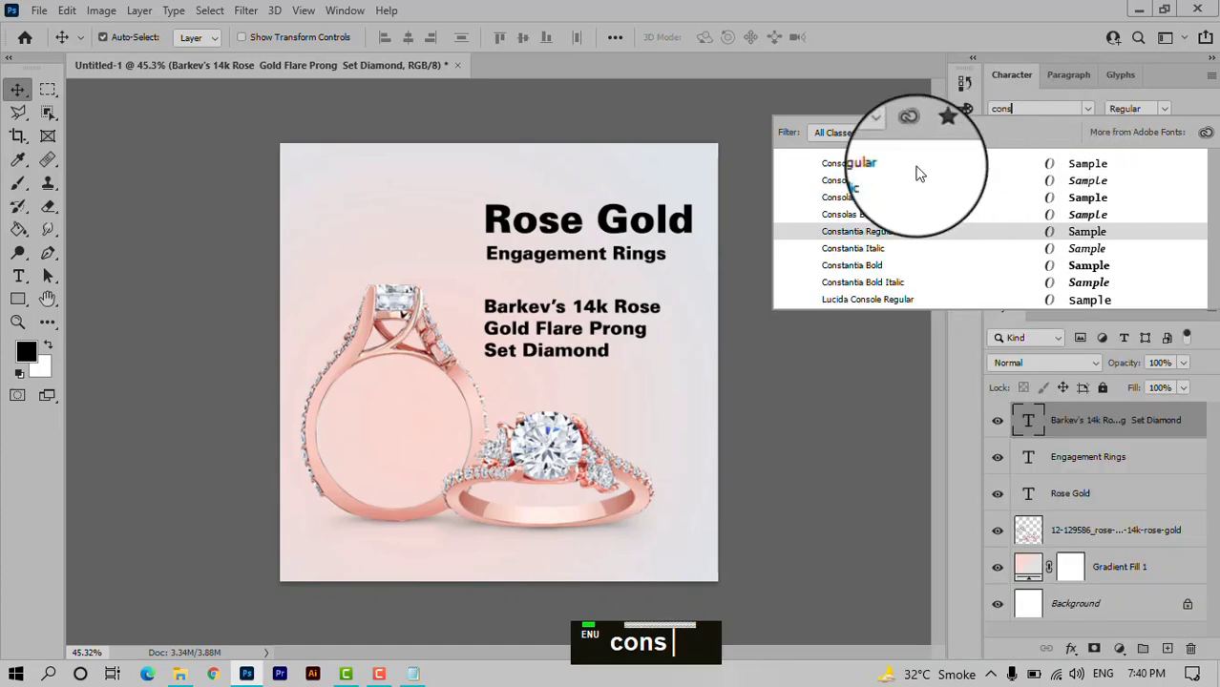
left_click(876, 160)
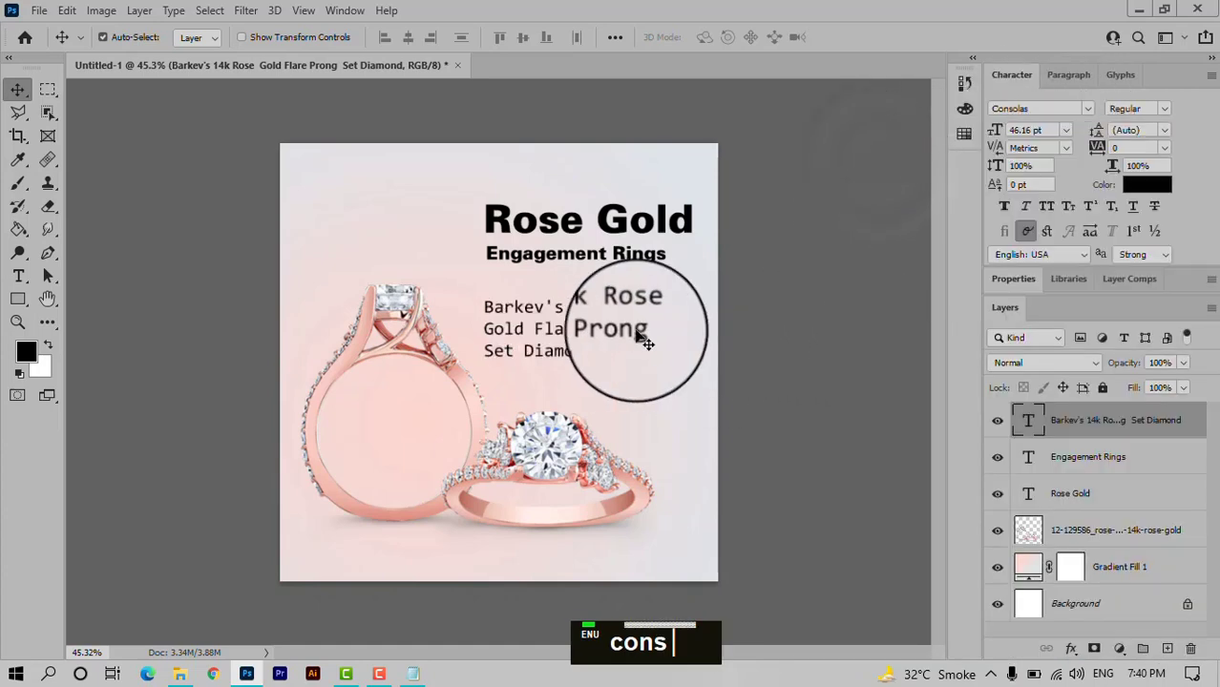
mouse_move(609, 329)
left_mouse_down()
mouse_move(621, 333)
mouse_move(612, 314)
left_mouse_up()
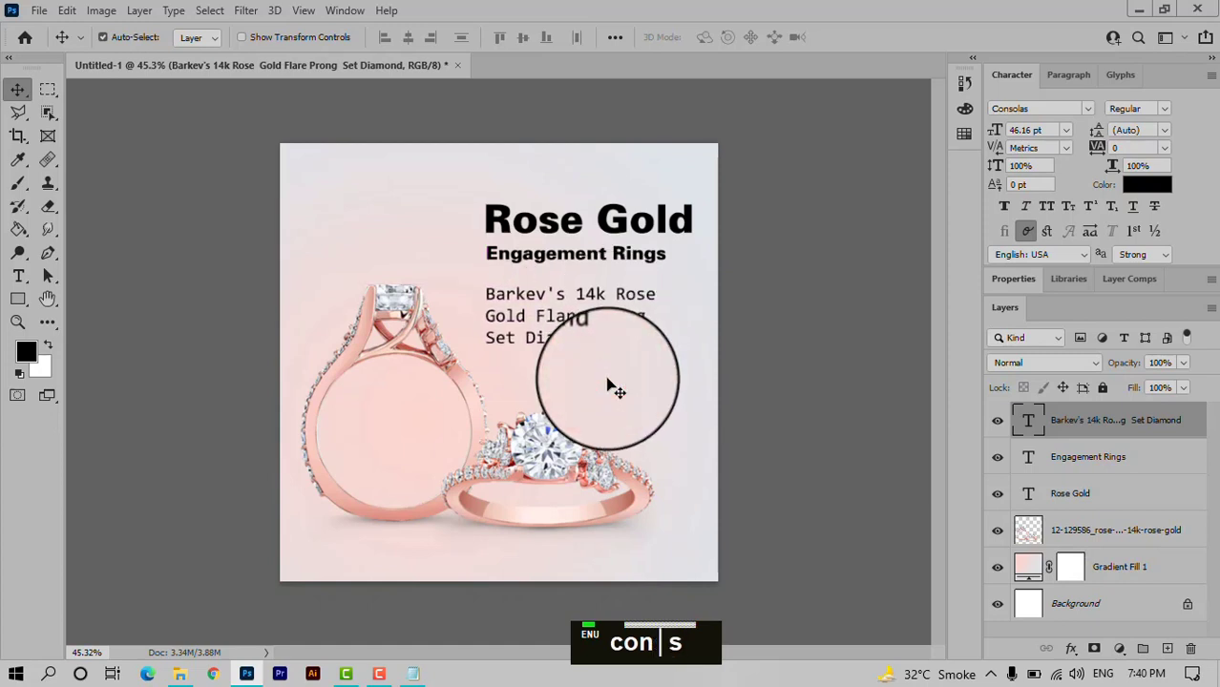
Add a Color Overlay layer style to the "Rose Gold" text with the colour f6aea4.
left_click(632, 213)
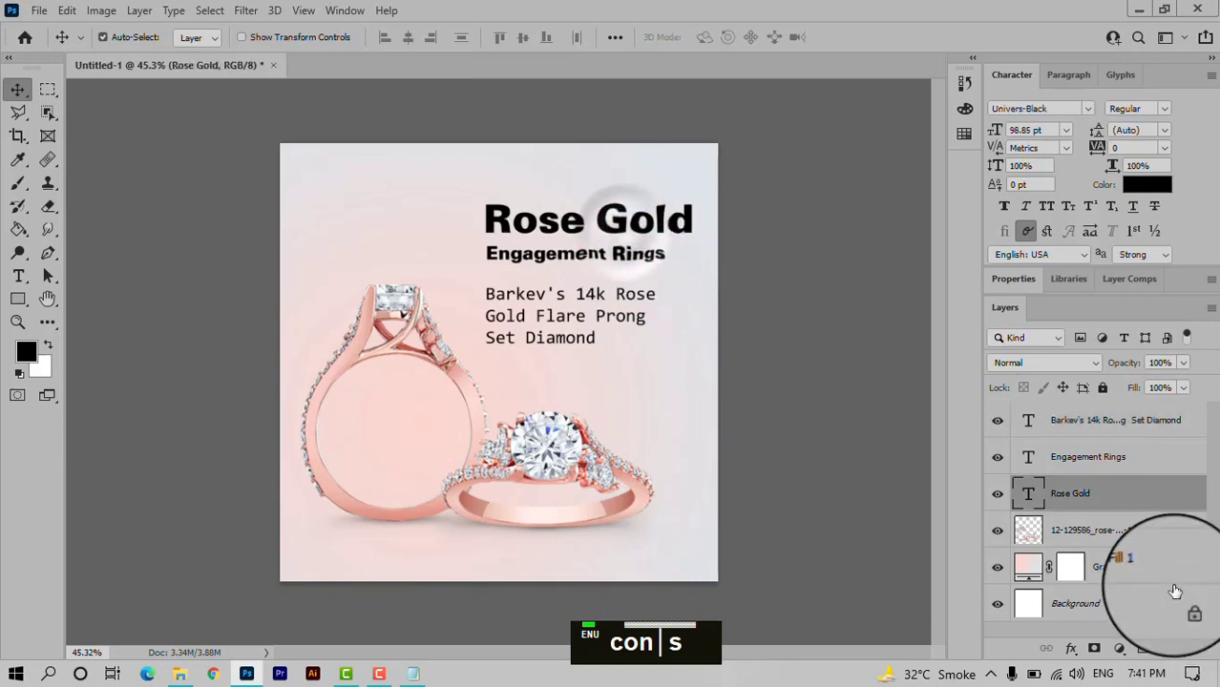
right_click(1166, 496)
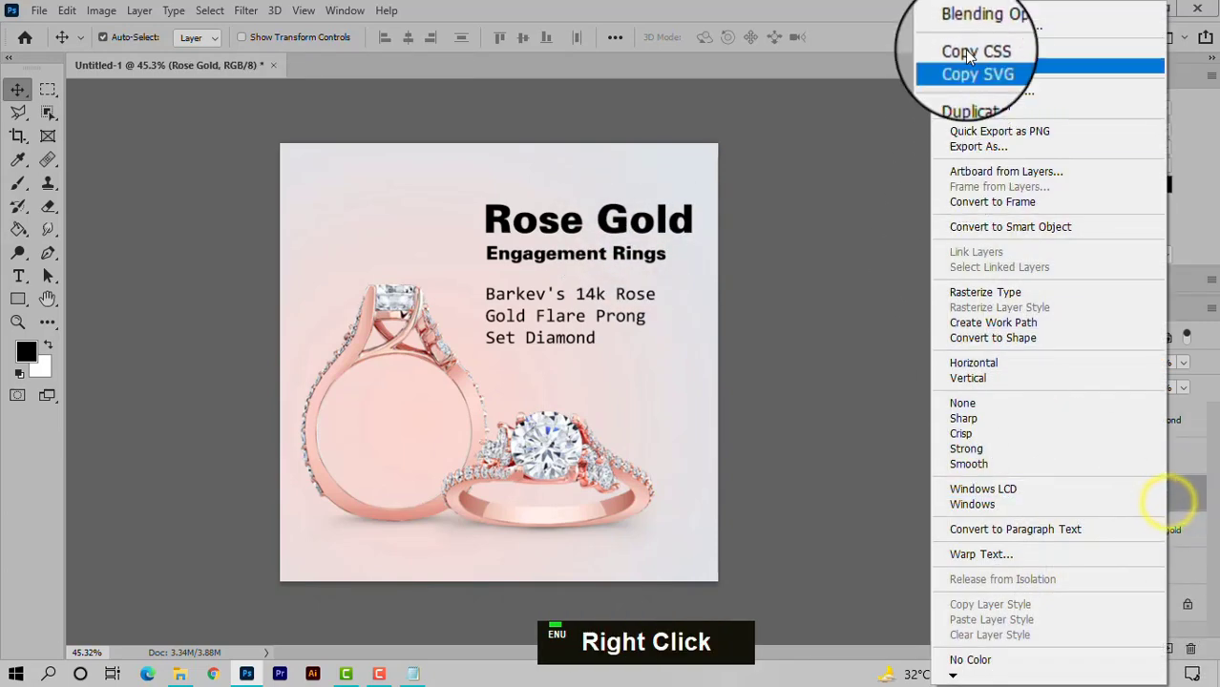
left_click(972, 52)
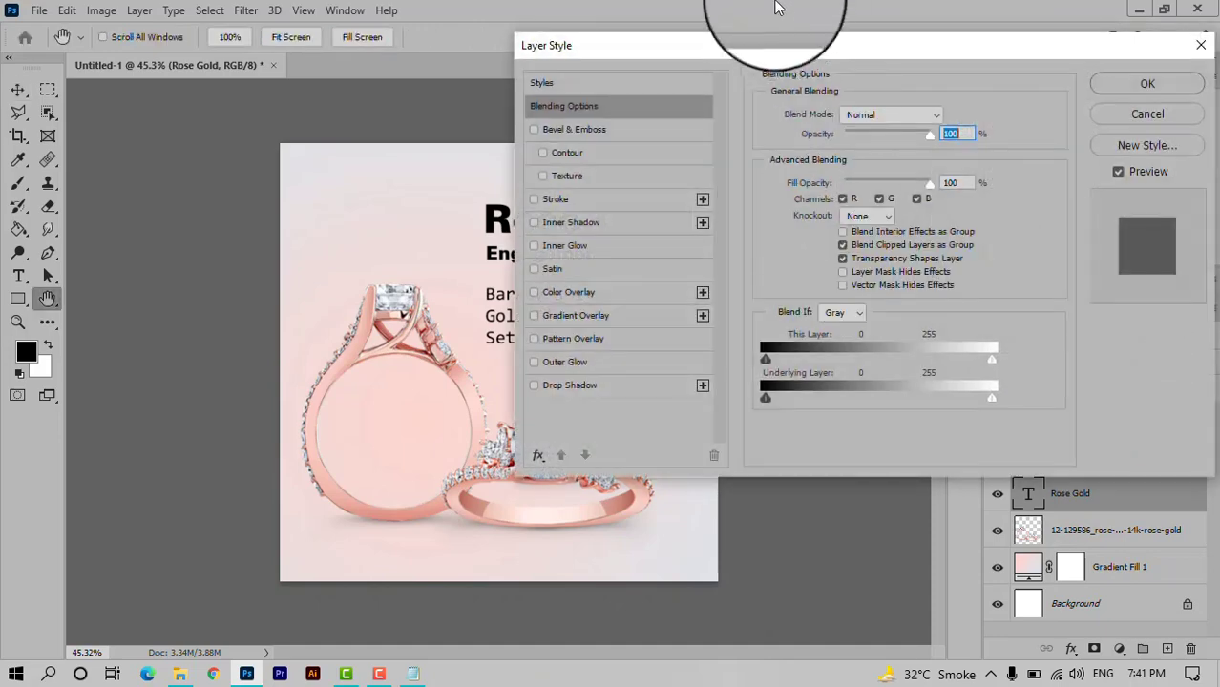
left_click_drag(802, 50, 969, 15)
left_click(779, 271)
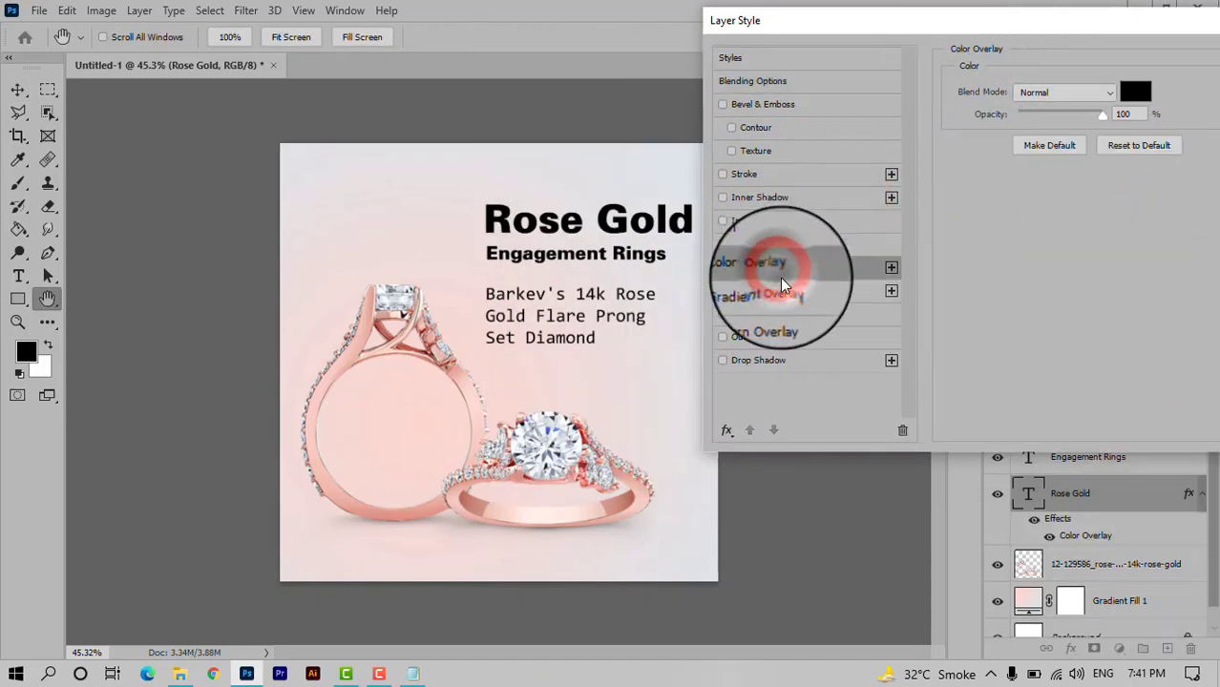
left_click(1136, 93)
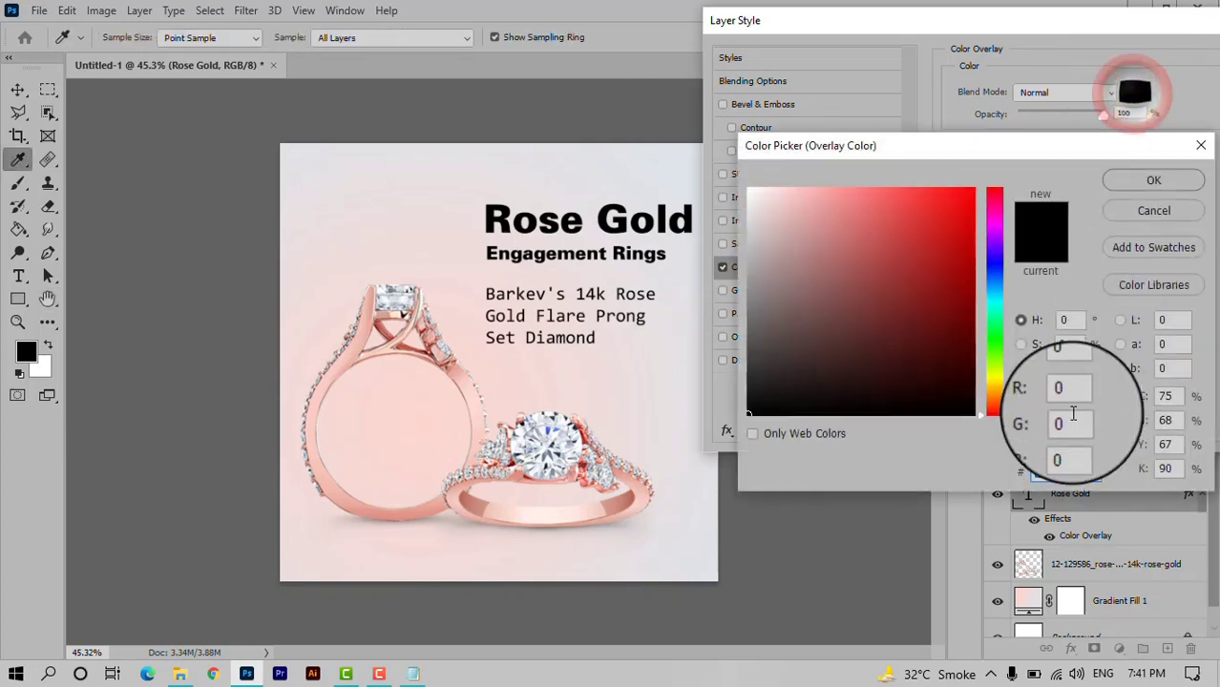
left_click(1061, 472)
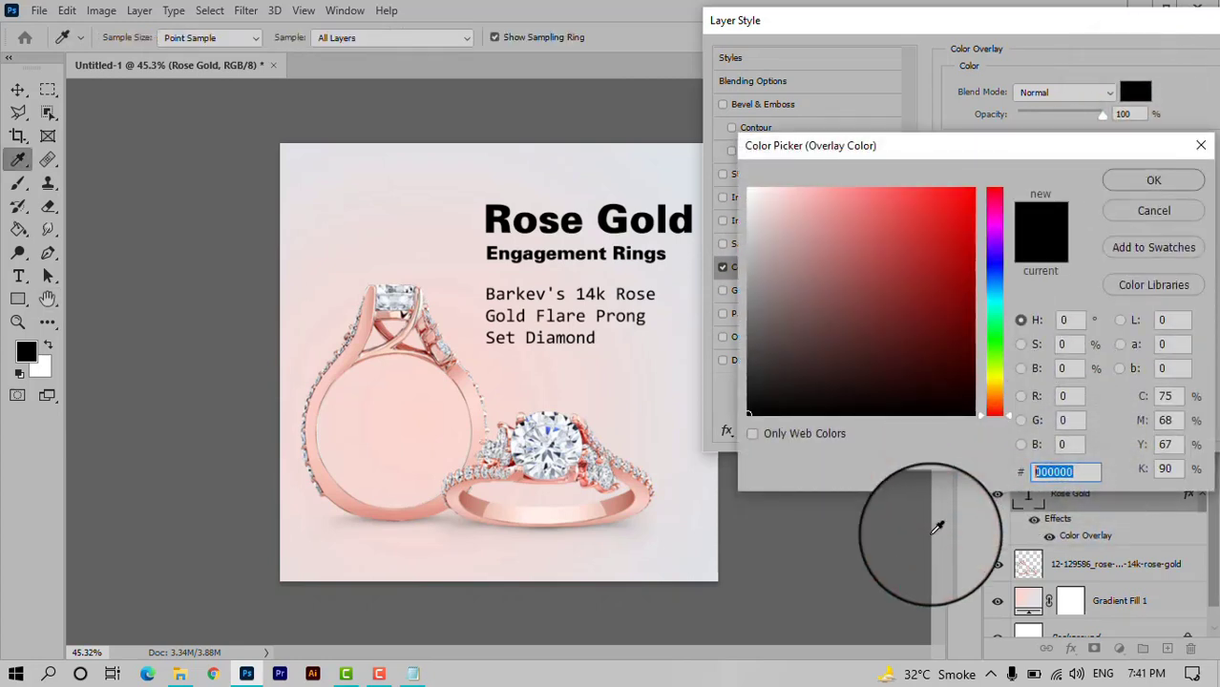
type("f")
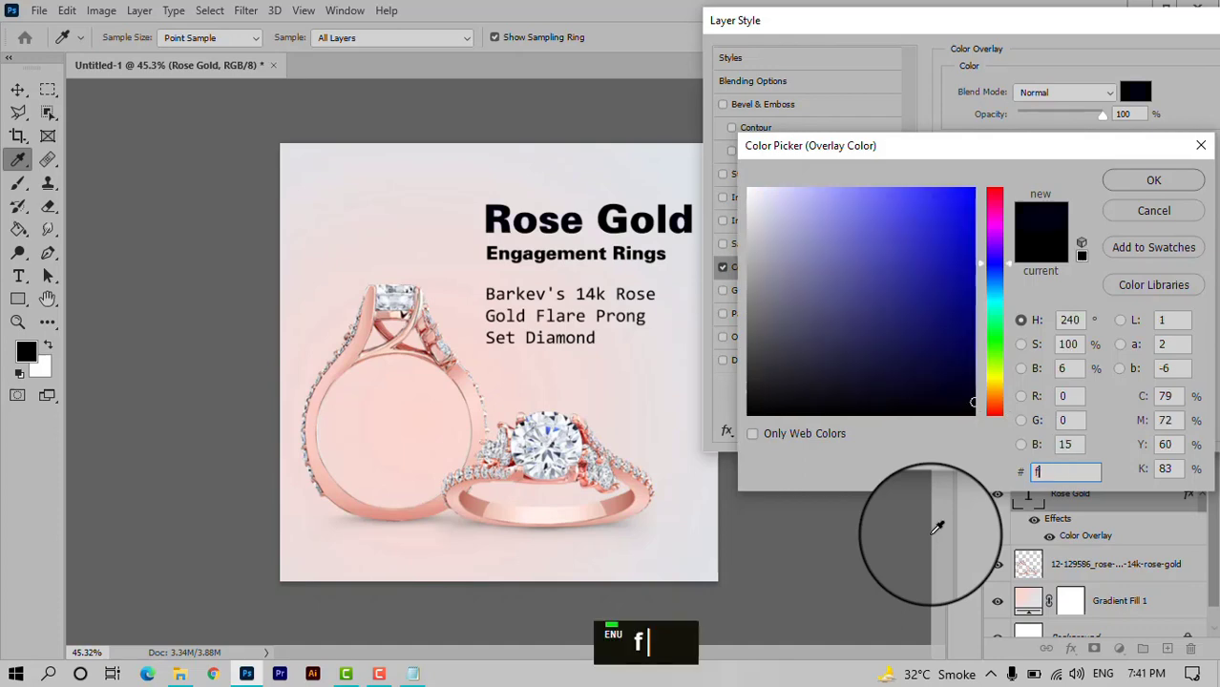
type("6")
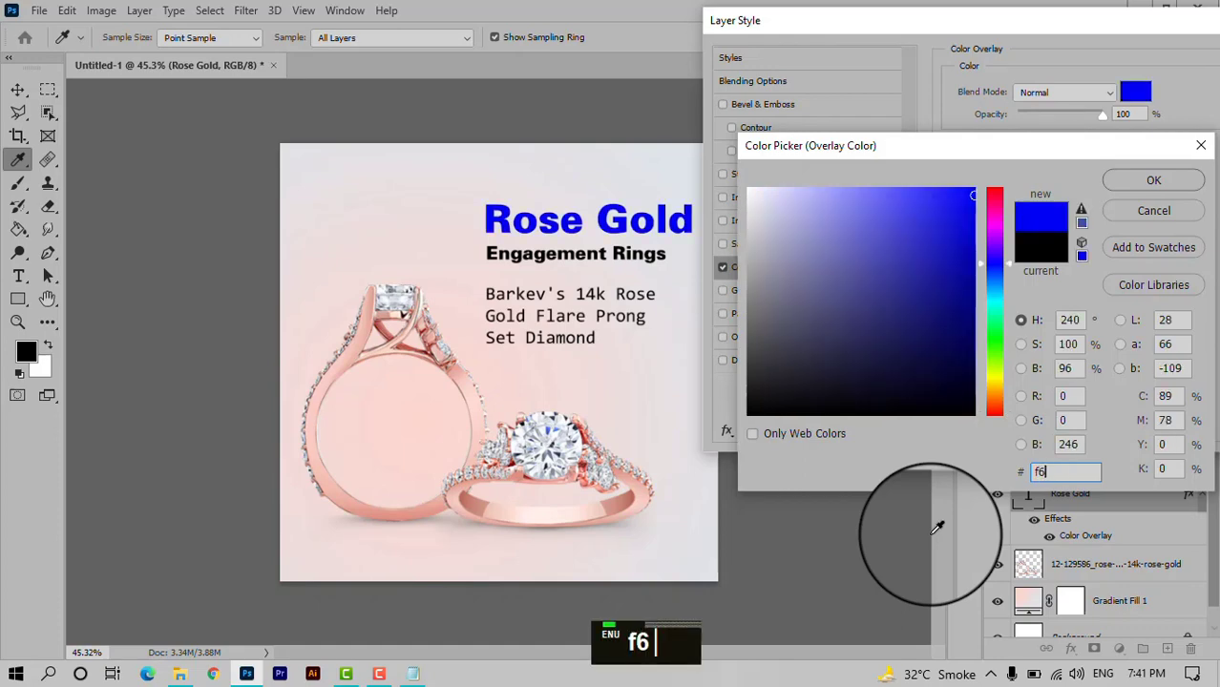
type("aea")
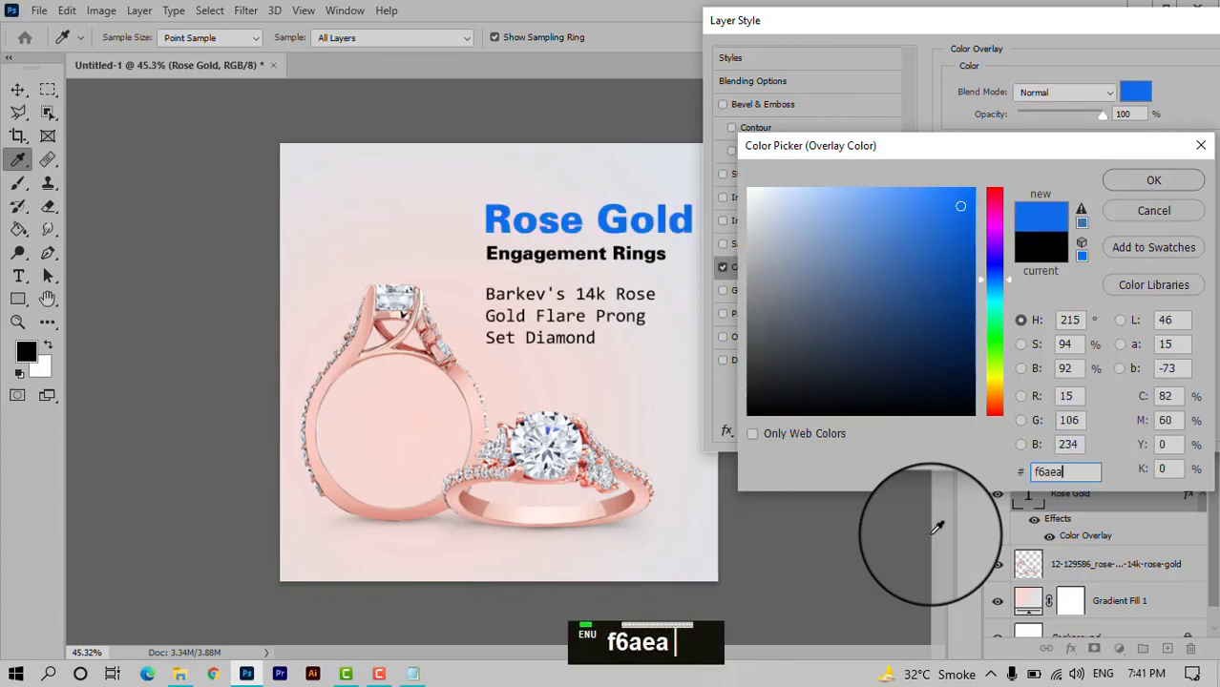
type("4")
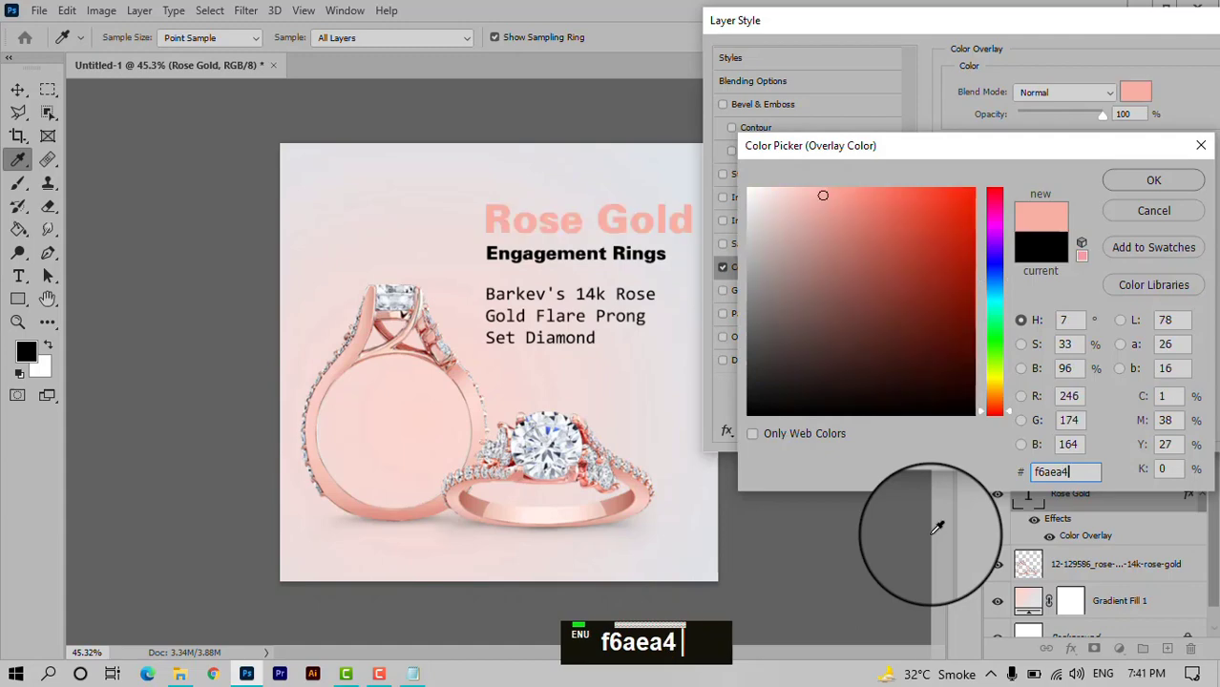
left_click(1151, 178)
Add a black Stroke layer style to the "Rose Gold" text, 3 px in size and positioned Outside.
left_click(746, 173)
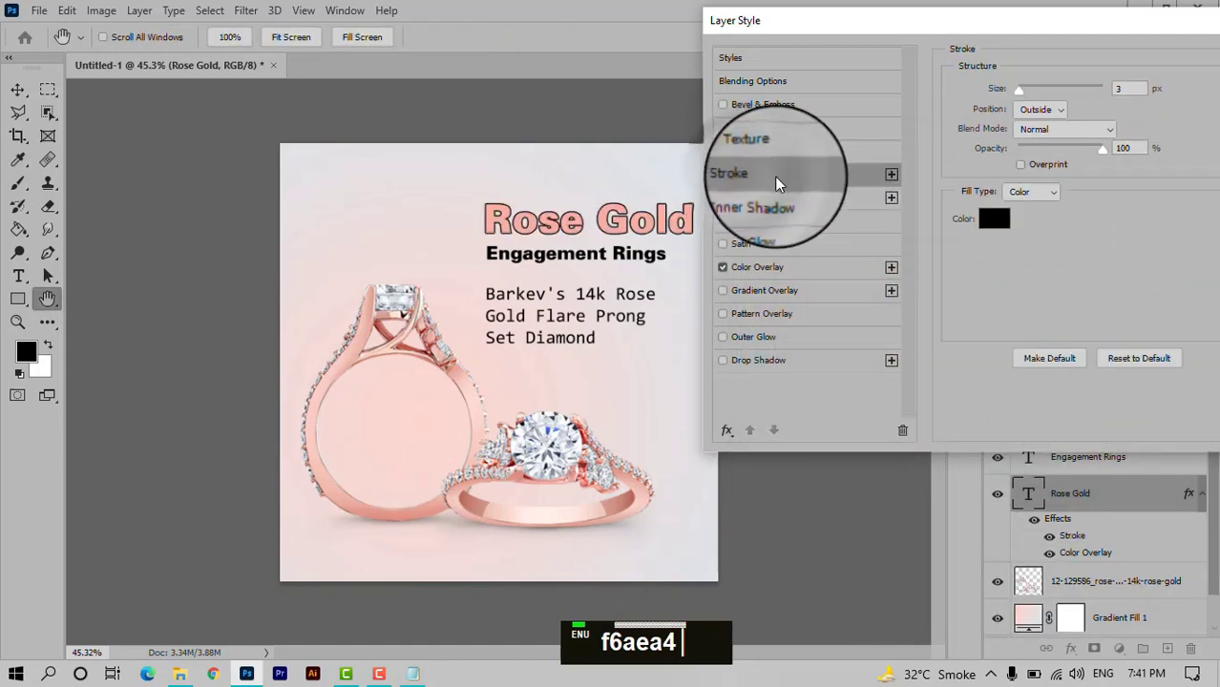
left_click(1129, 88)
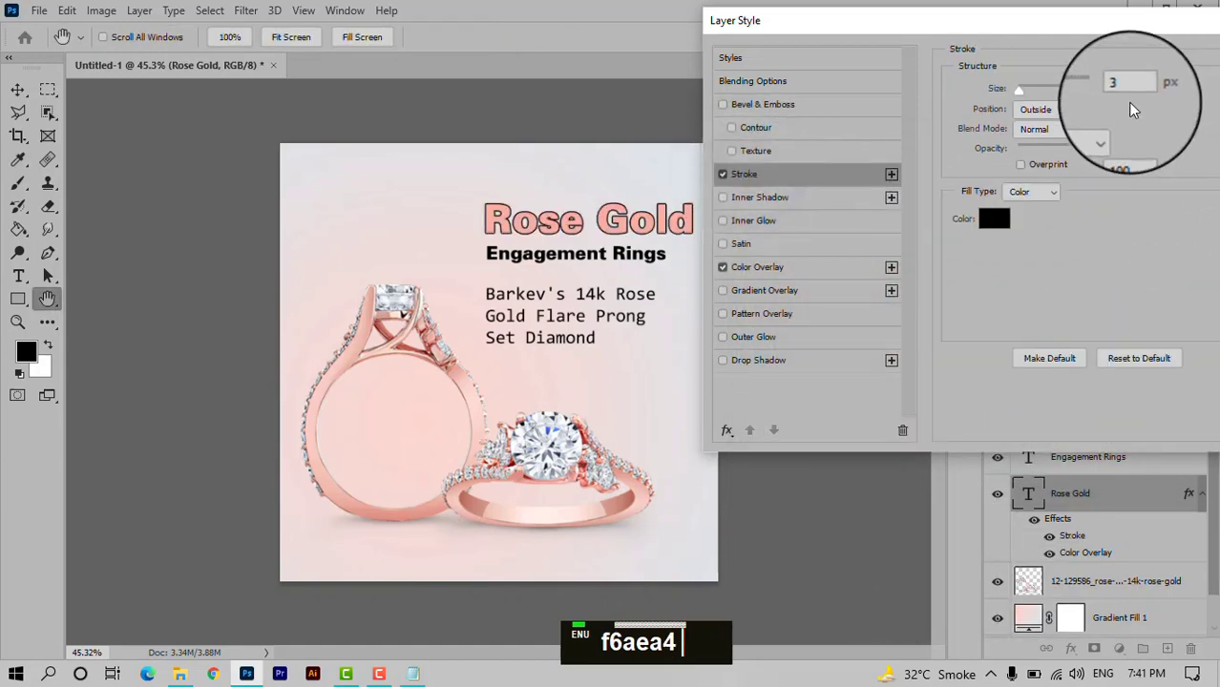
left_click(1141, 361)
left_click(1044, 108)
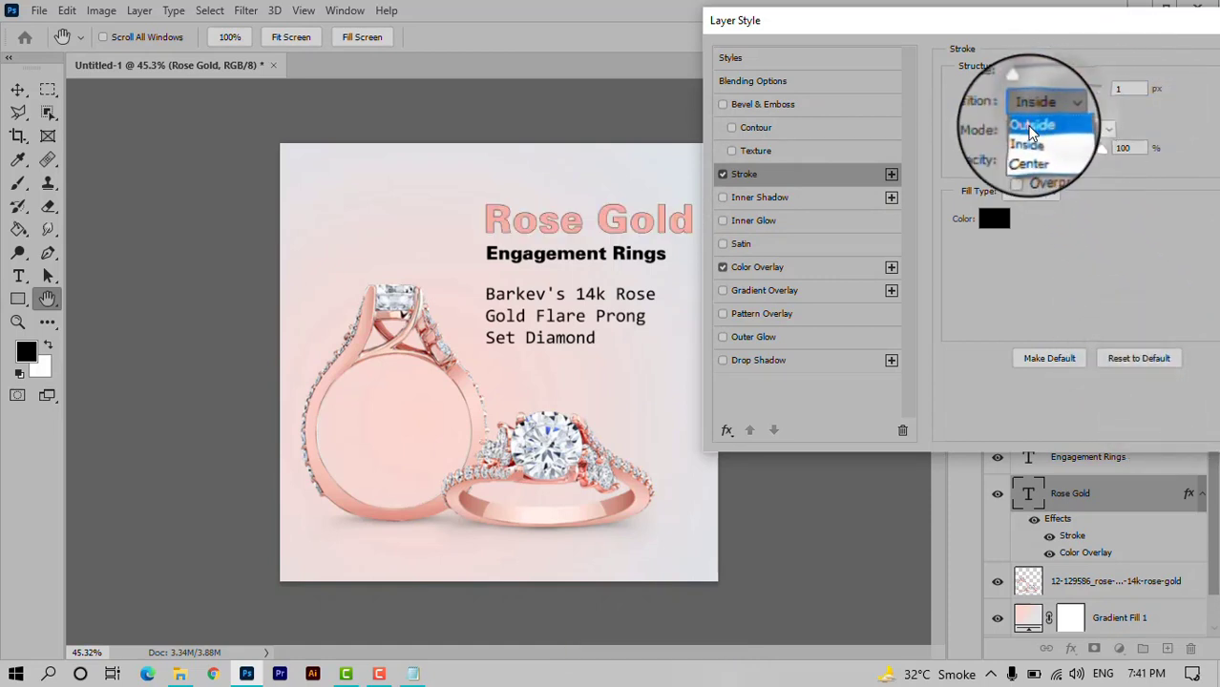
left_click(1031, 127)
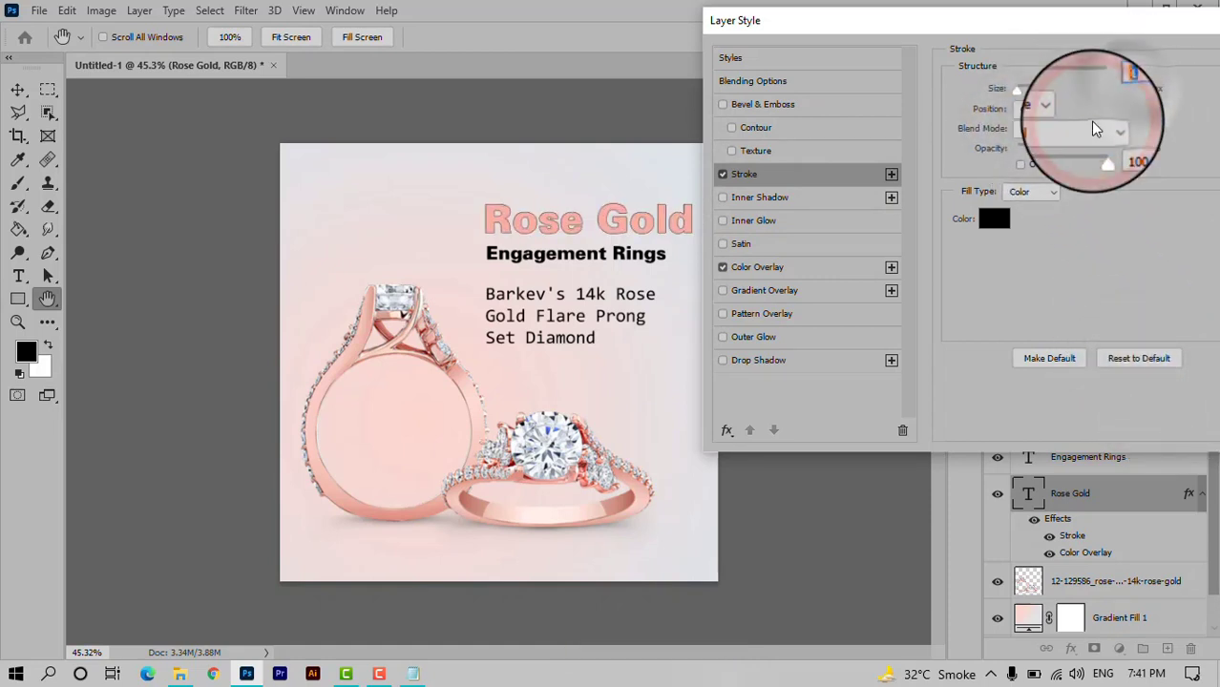
type("3")
left_click_drag(1077, 28, 954, 33)
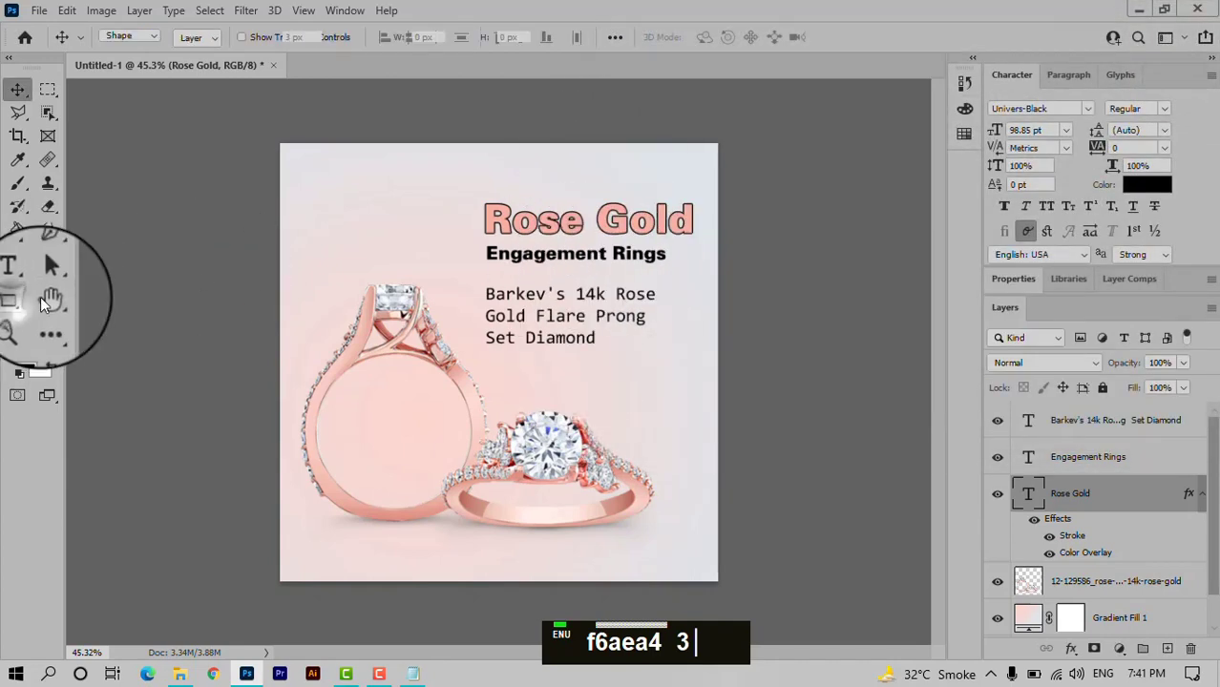
Draw a rectangle about 462 by 61 px with 10 px corner radii covering the "Engagement Rings" text, just above its layer.
left_click(32, 299)
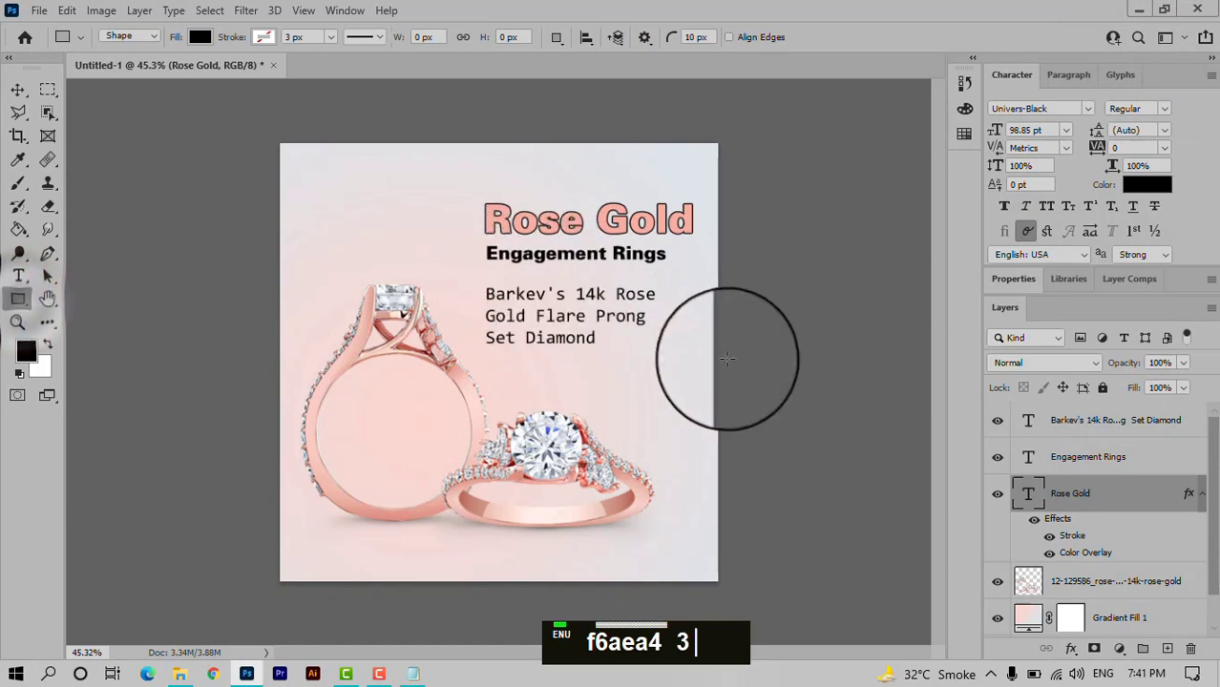
left_click(1145, 462)
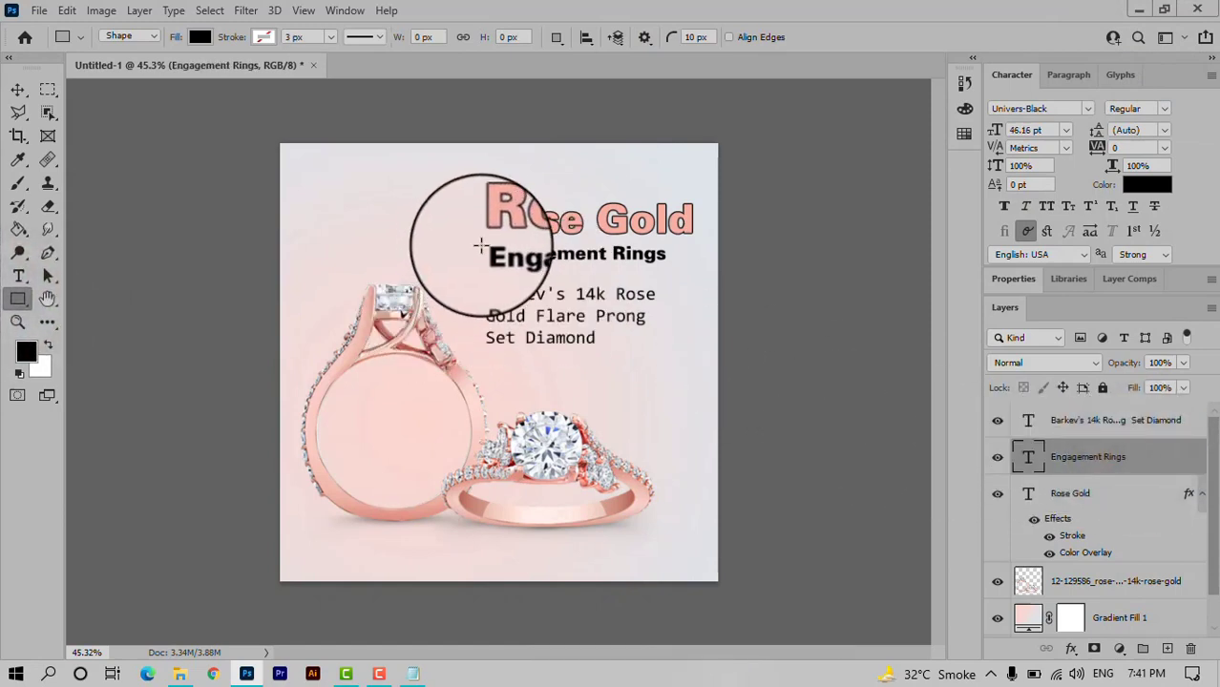
left_click_drag(483, 242, 671, 267)
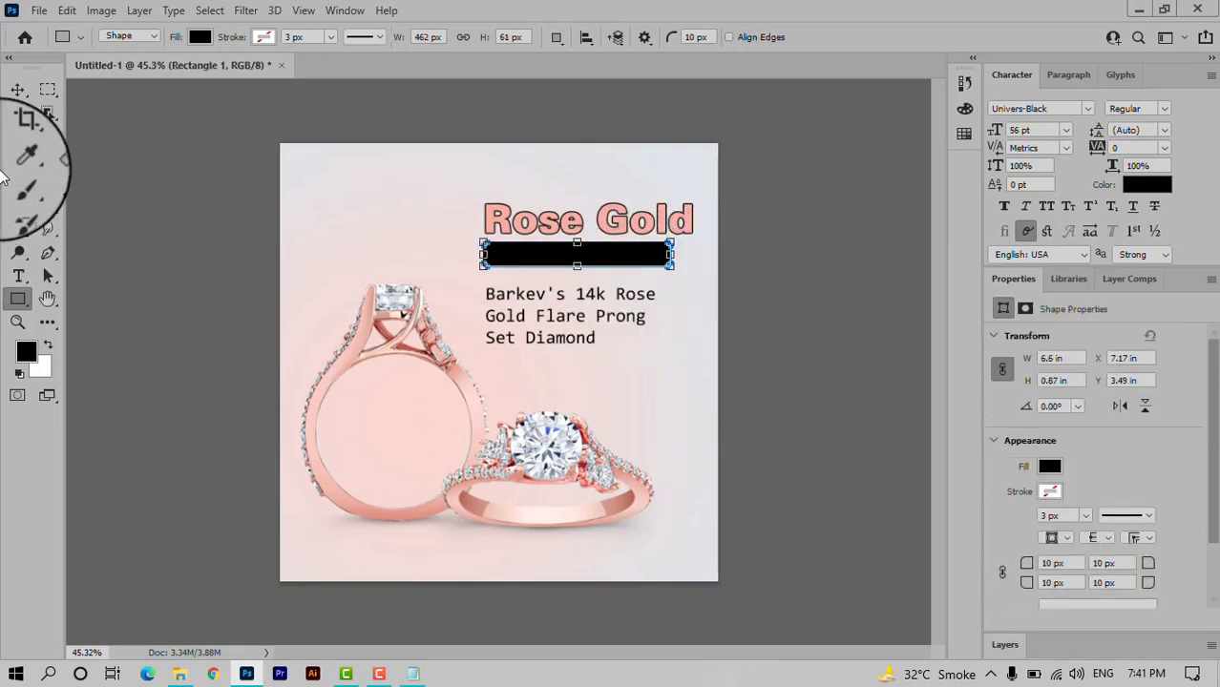
Fill the rectangle with the recently used salmon pink and place its layer behind the "Engagement Rings" text.
left_click(17, 93)
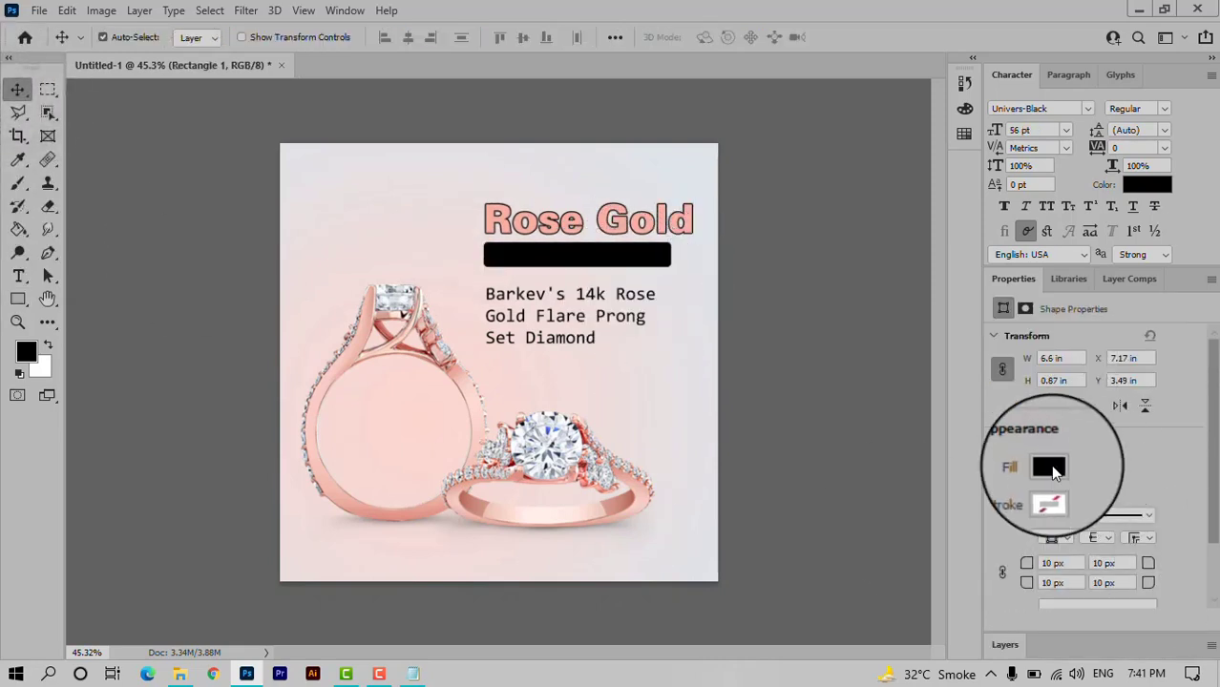
left_click(1052, 469)
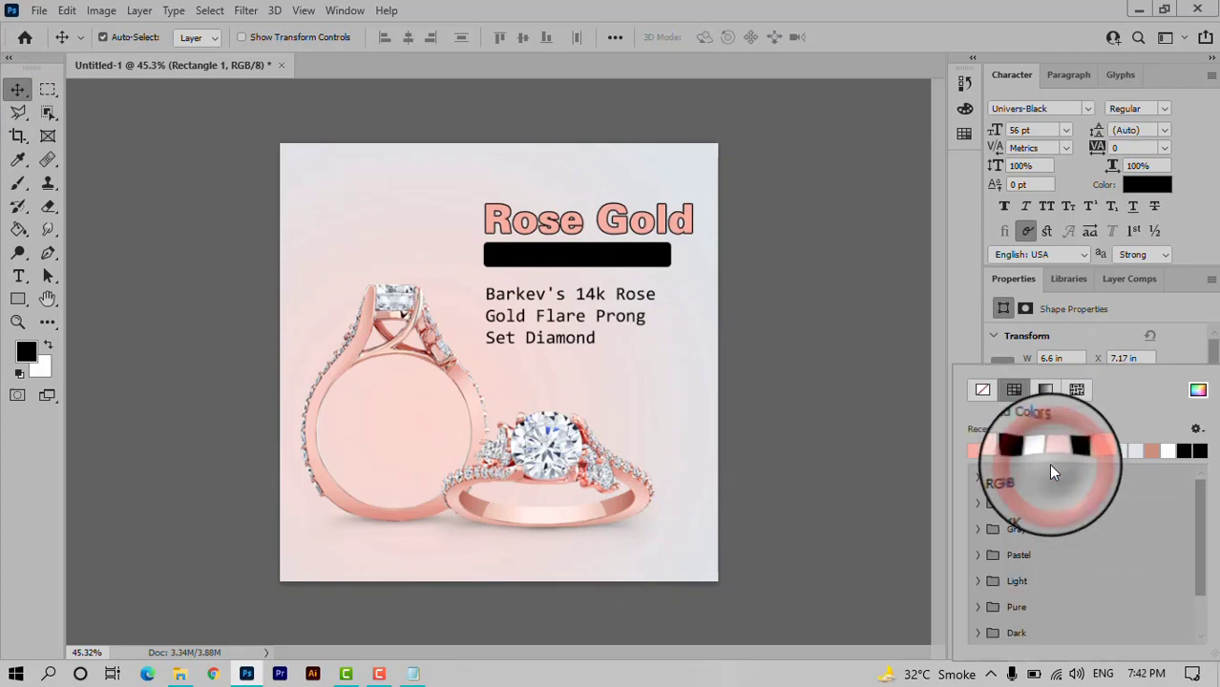
left_click(978, 450)
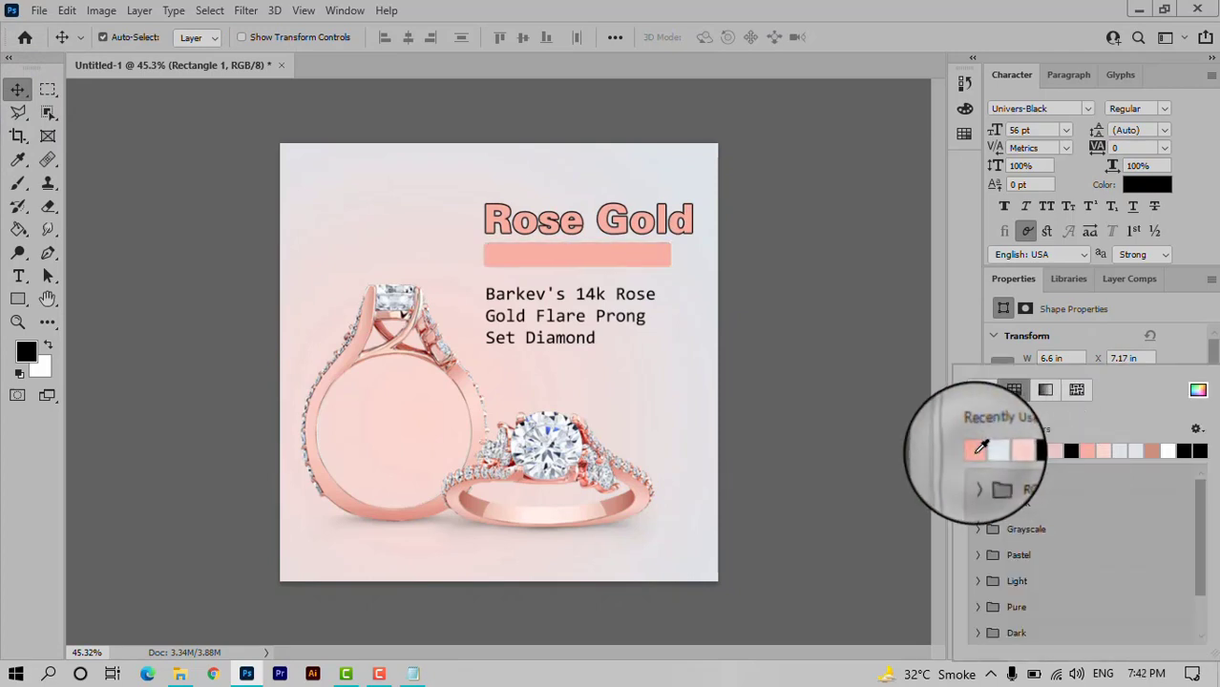
left_click(1021, 449)
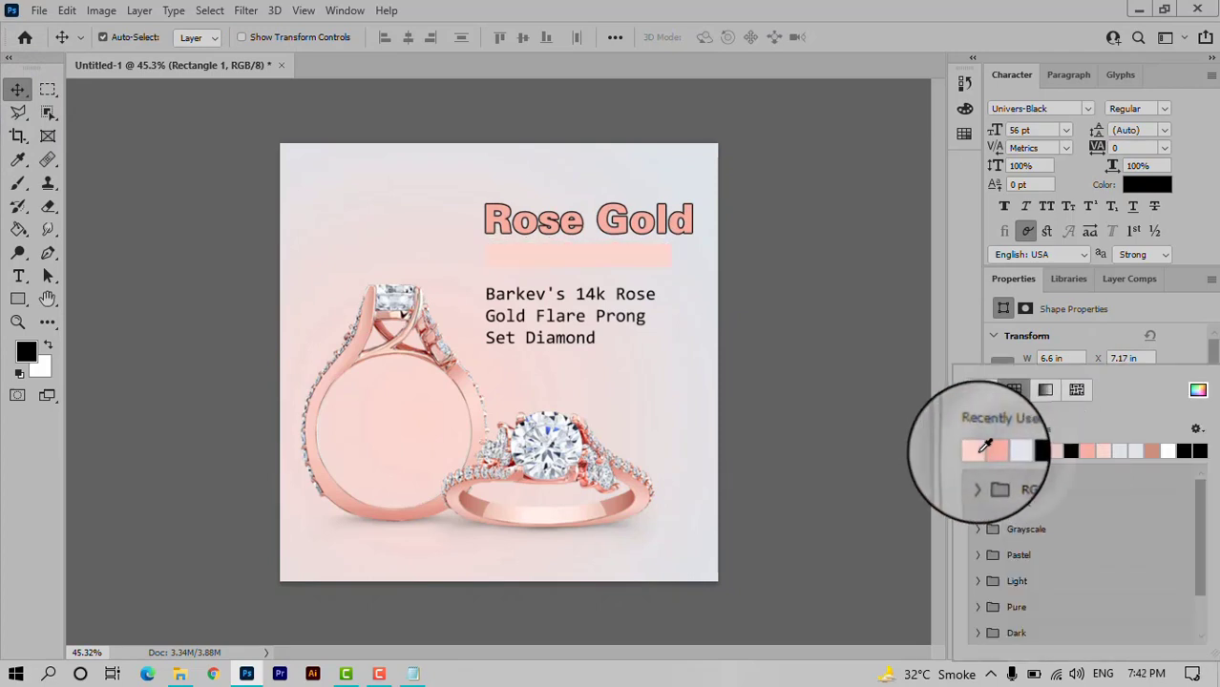
left_click(993, 449)
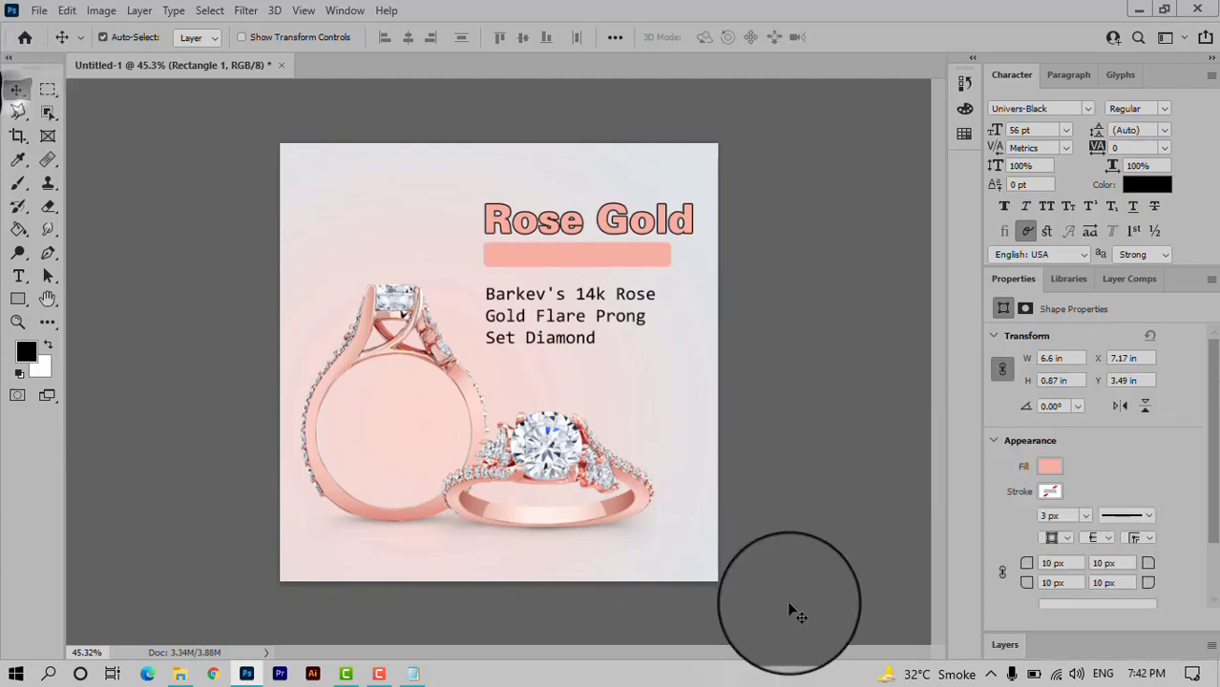
left_click(1001, 635)
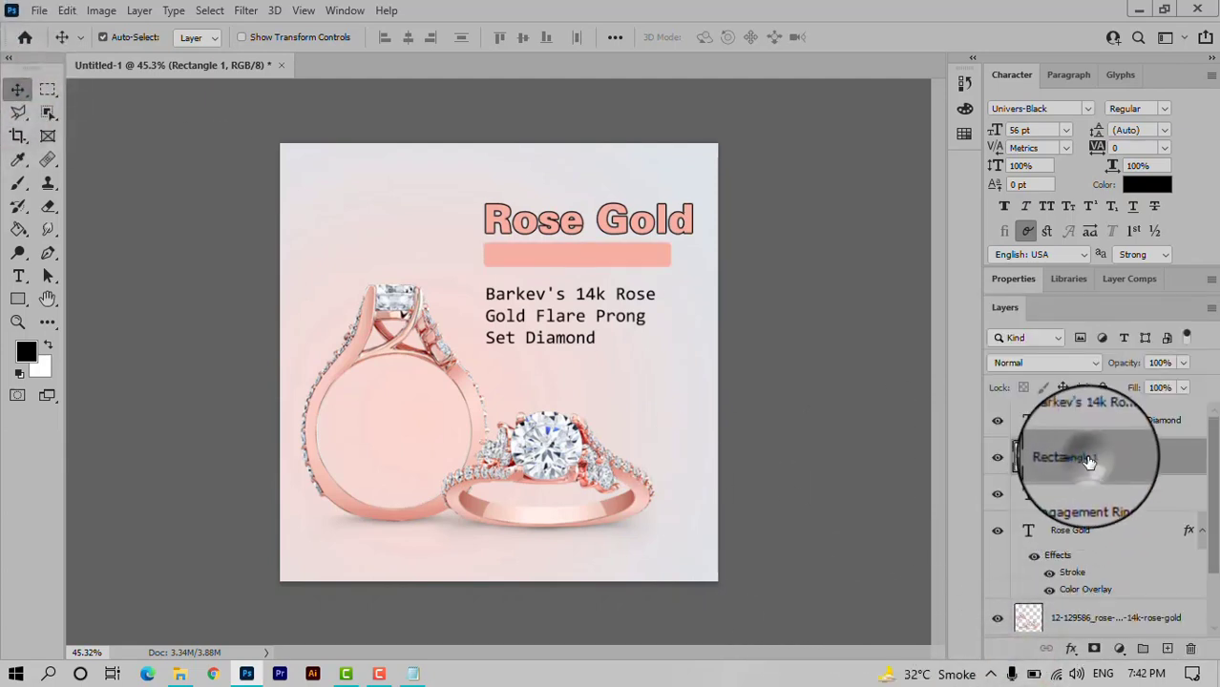
left_click_drag(1060, 467, 1105, 513)
Set the colour of the "Engagement Rings" text to white, ffffff.
left_click(664, 259)
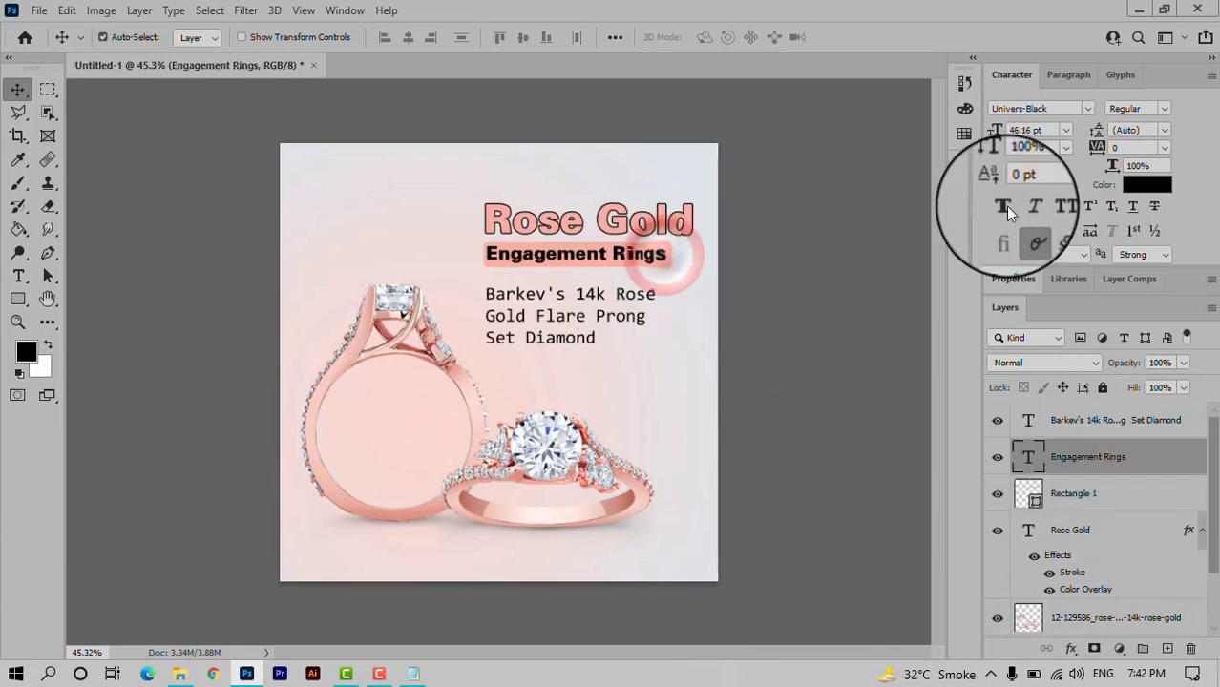
left_click(1146, 184)
left_click_drag(765, 204, 716, 130)
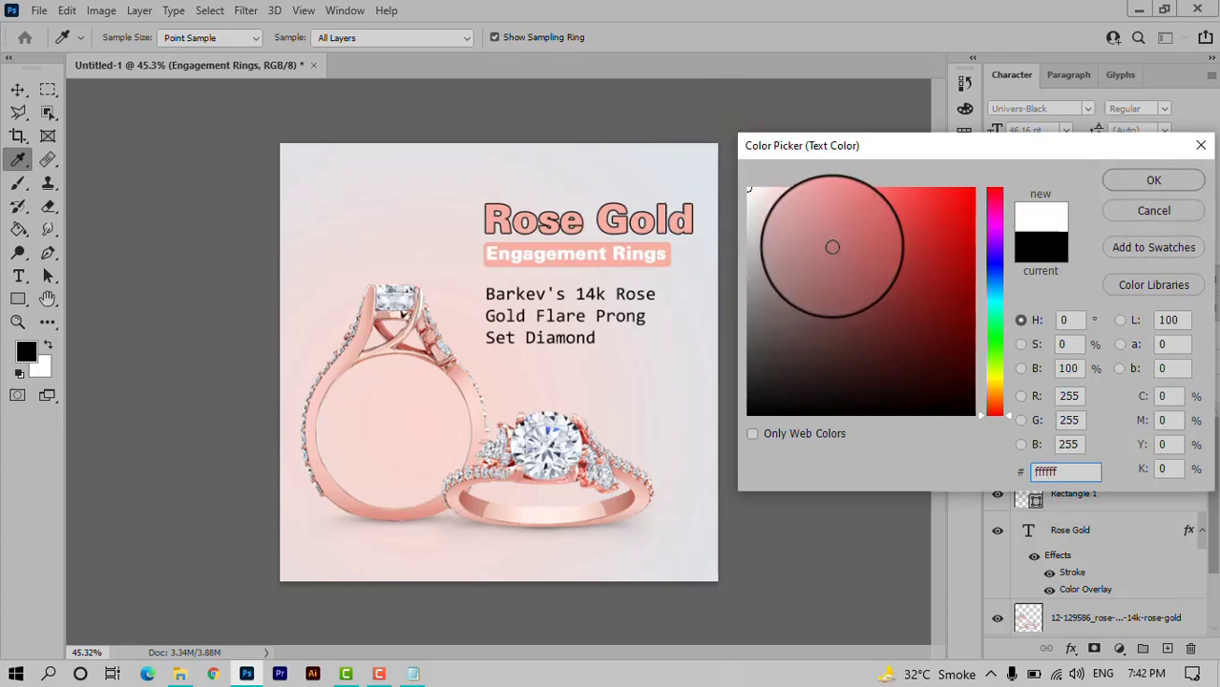
left_click(1127, 197)
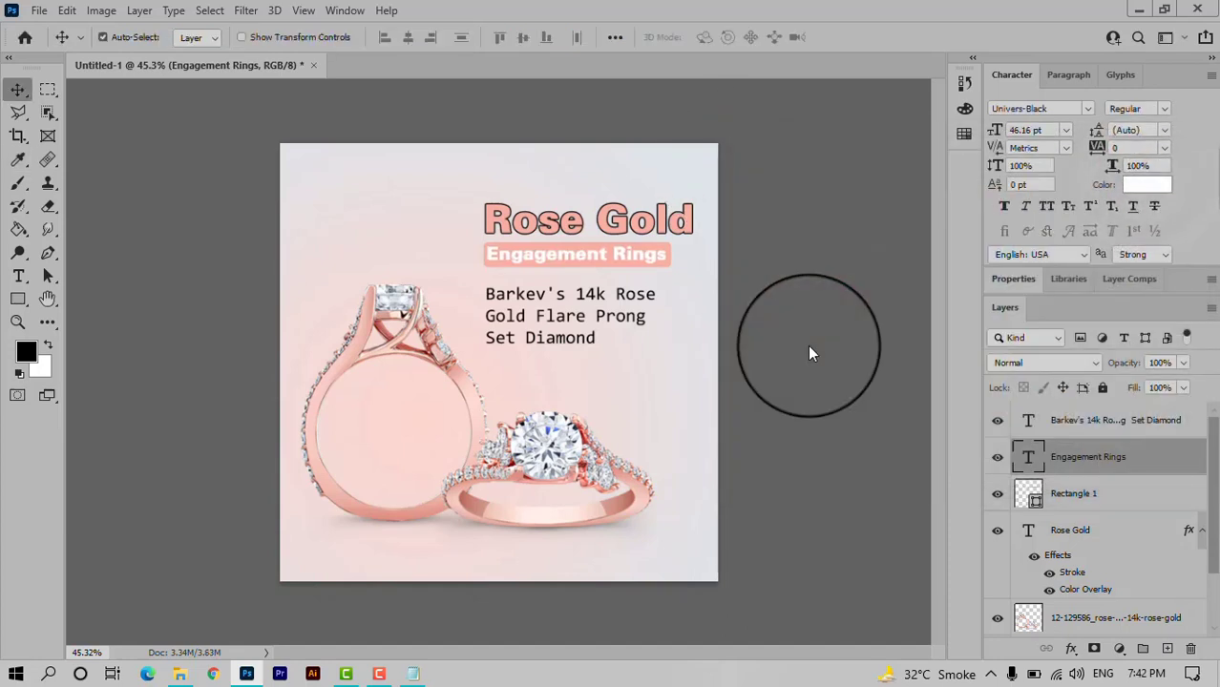
Scale the "Engagement Rings" text down about its centre to about 39.6 pt and nudge it left inside the pink bar.
key("ctrl+t")
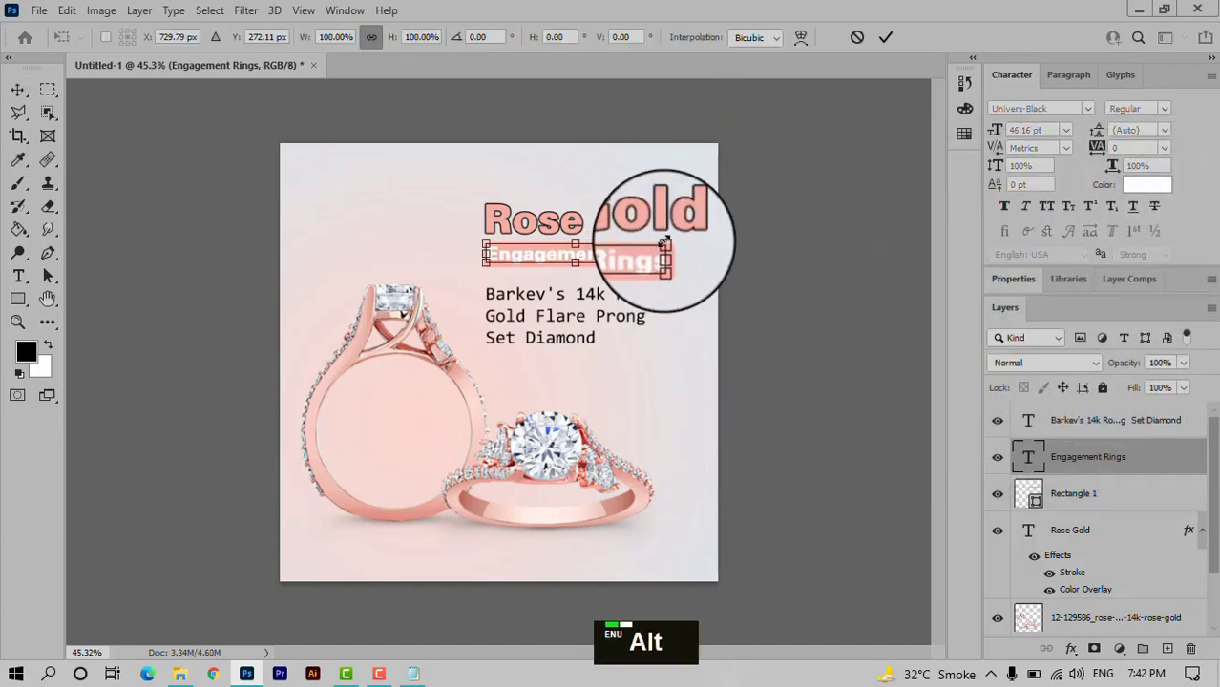
left_click_drag(665, 243, 655, 248)
left_click(885, 38)
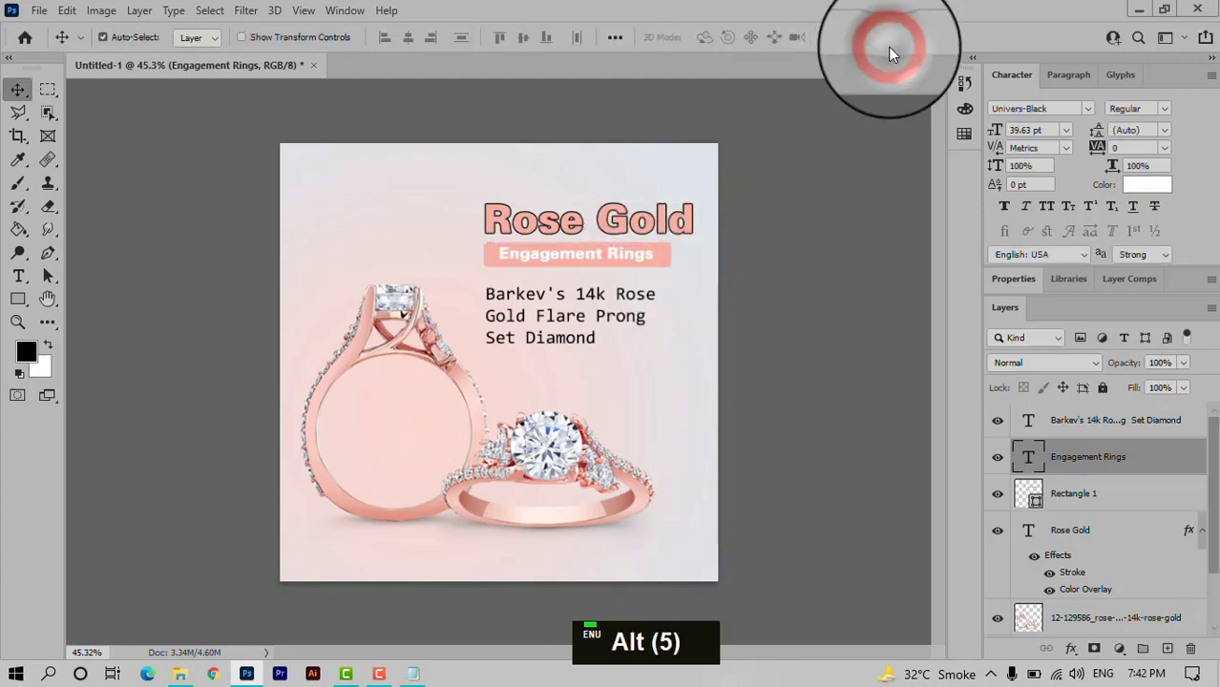
key("Left")
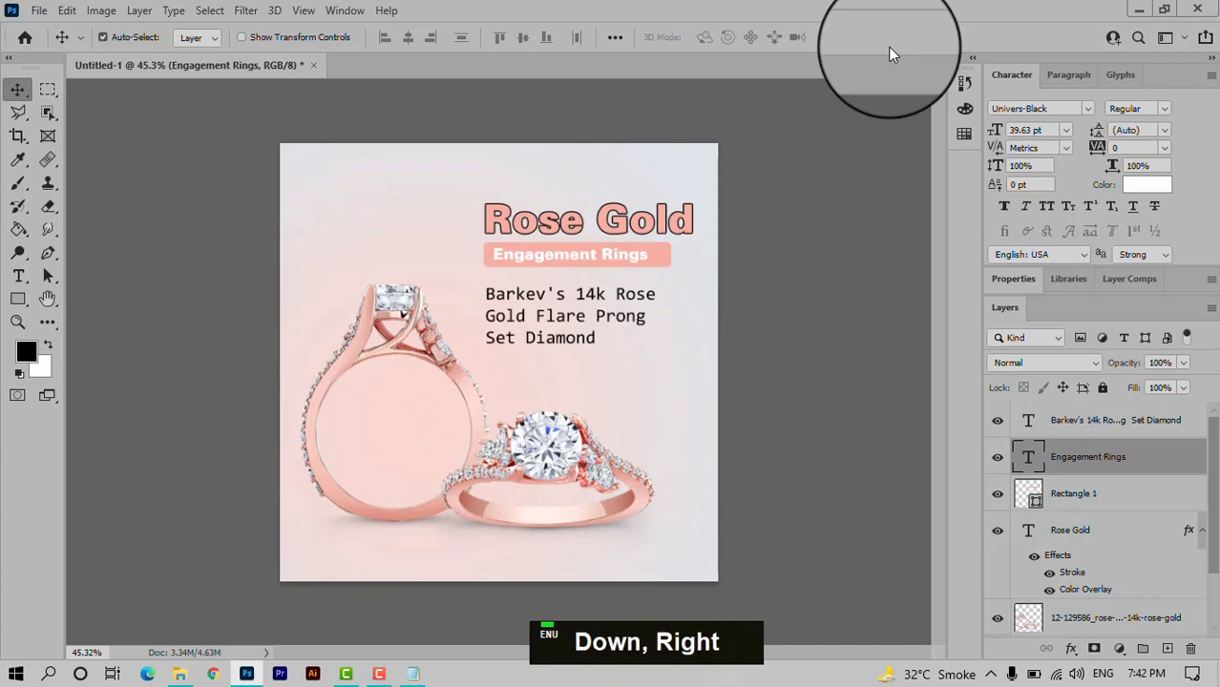
Link the pink bar's corner radii and round all four corners to 30.5 px.
left_click(661, 254)
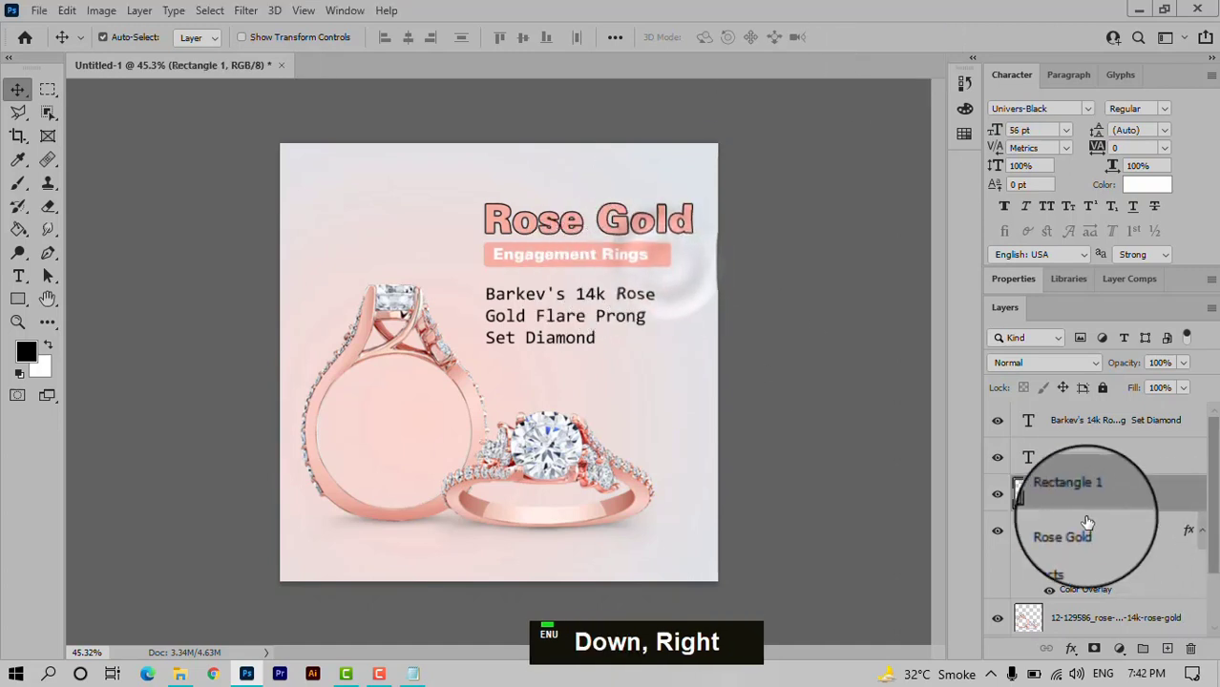
left_click(1013, 279)
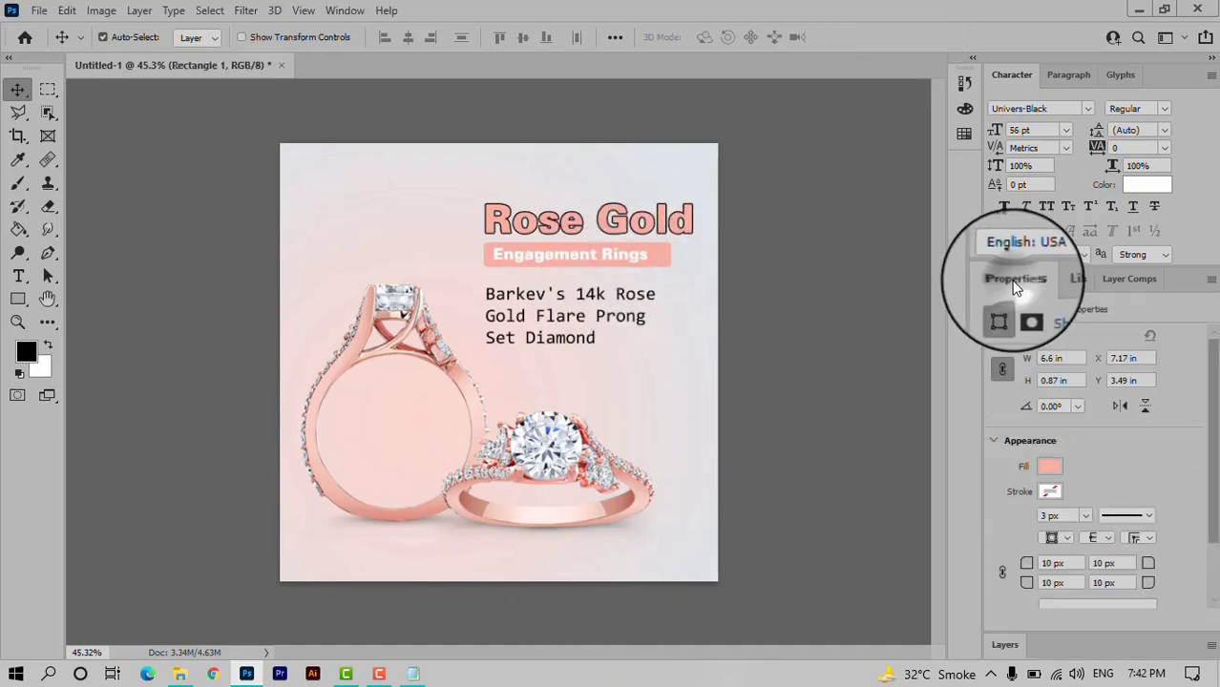
left_click(997, 574)
left_click(1040, 563)
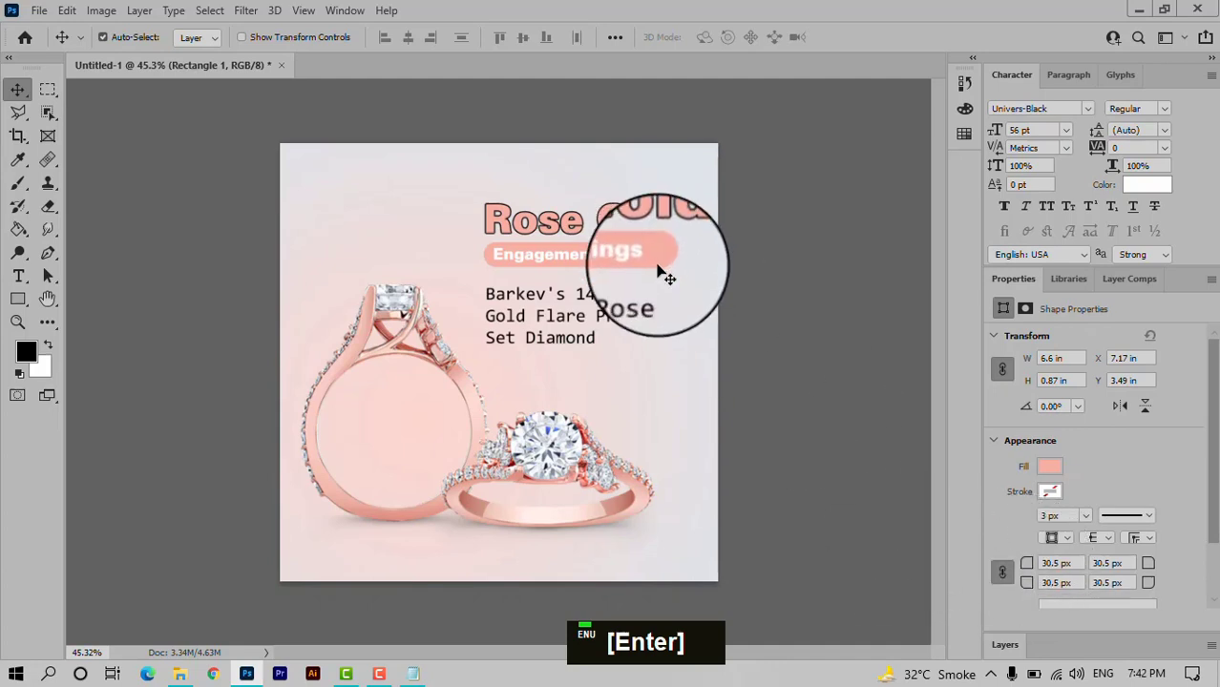
Narrow the pink bar to about 6.06 in wide from its right side so it fits around "Engagement Rings".
key("ctrl+t")
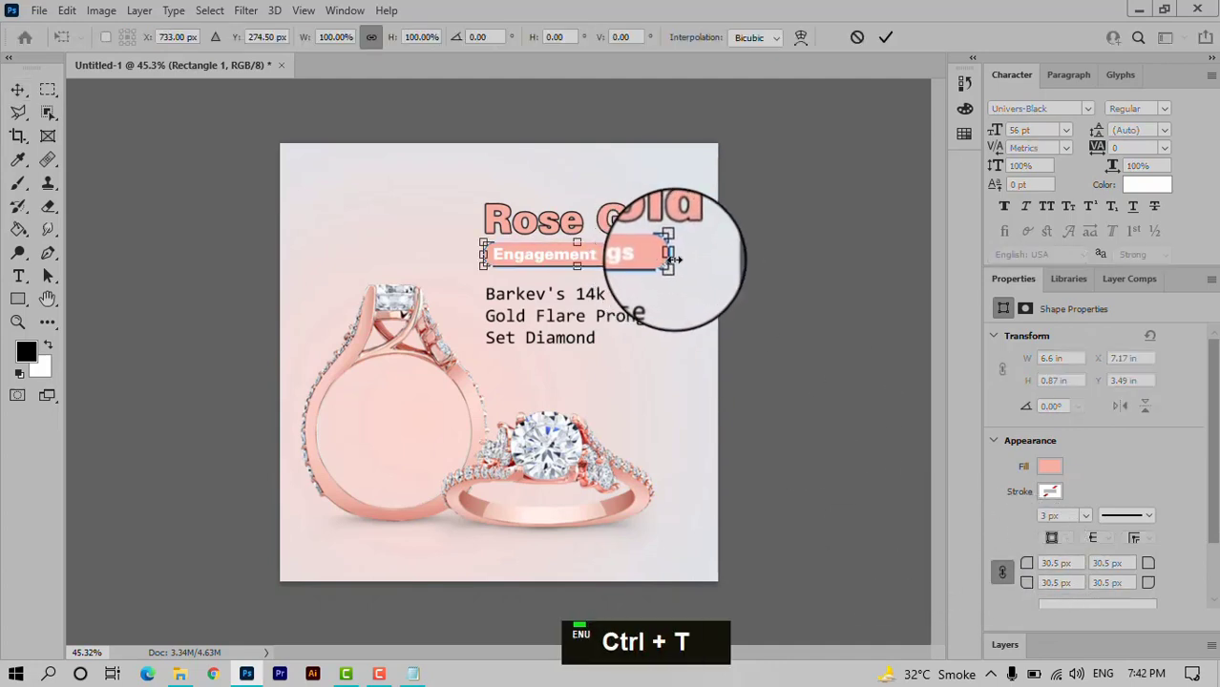
left_click_drag(671, 250, 661, 257)
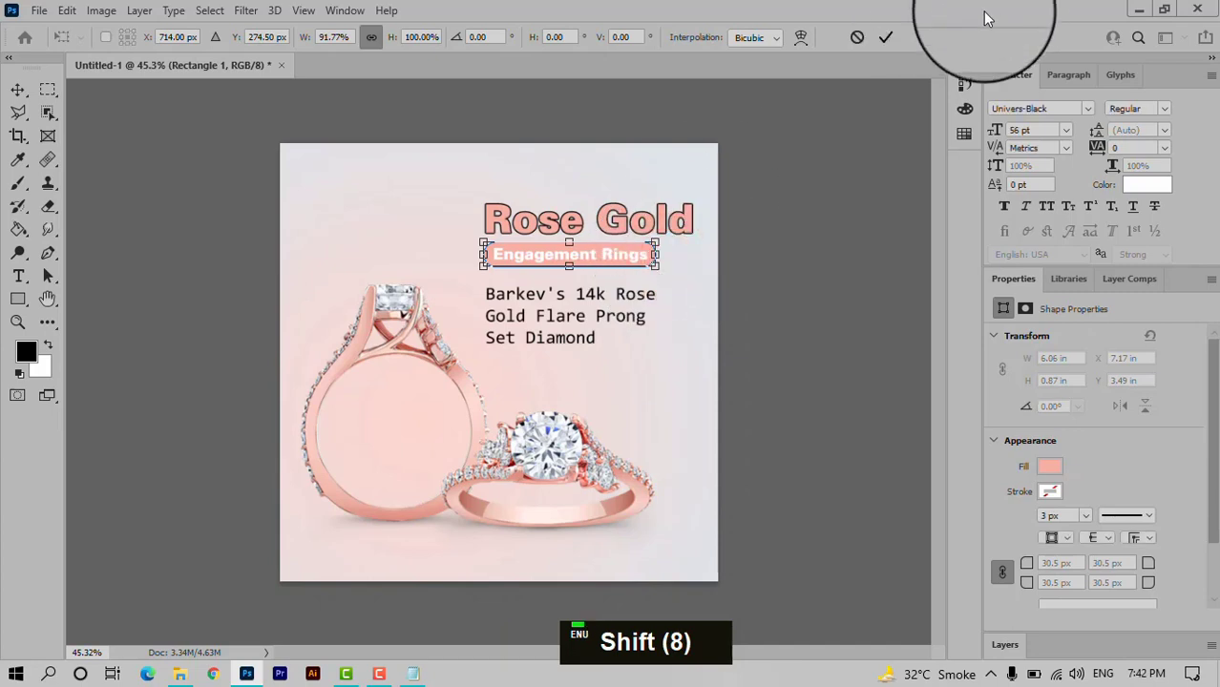
left_click(886, 40)
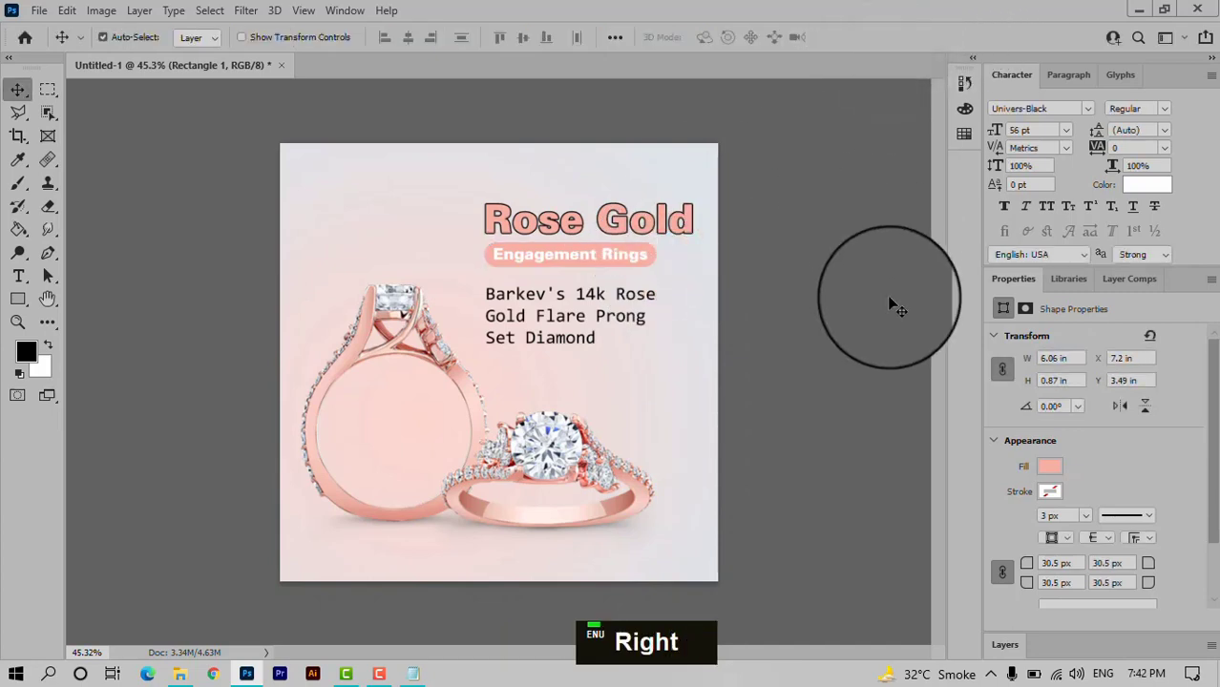
Nudge the three-line Barkev's description slightly up and left, aligning it under the pink bar.
left_click(565, 322)
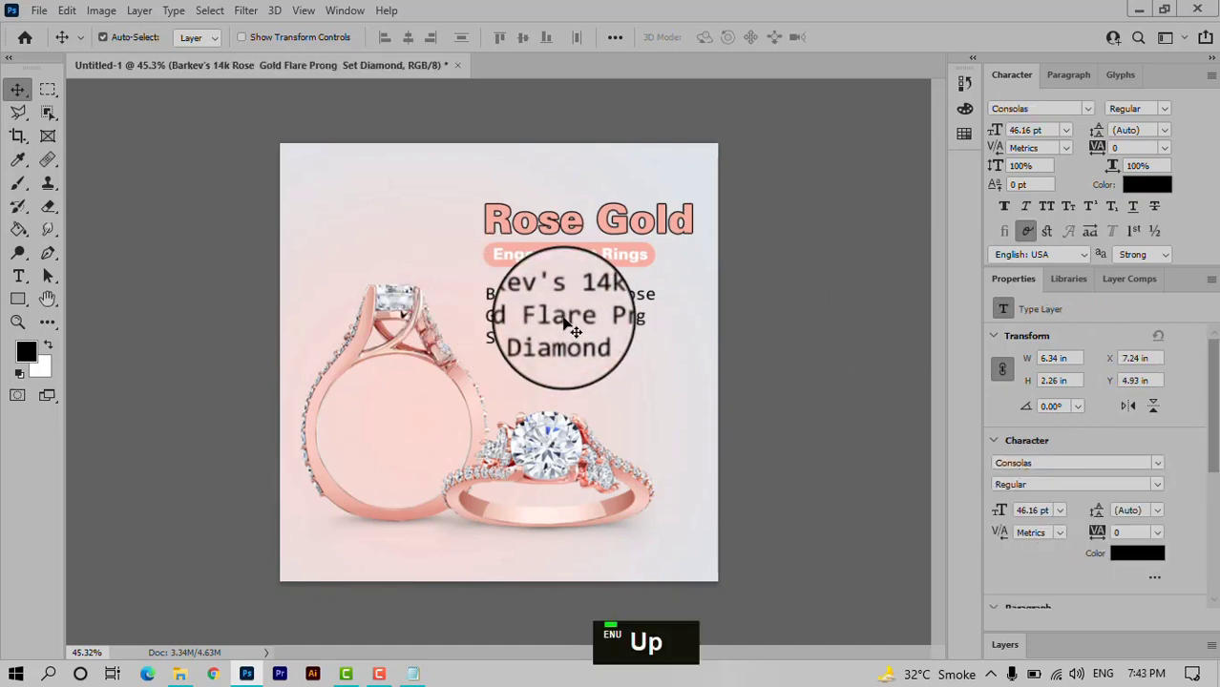
key("Up")
key("Right")
key("Up")
key("Left")
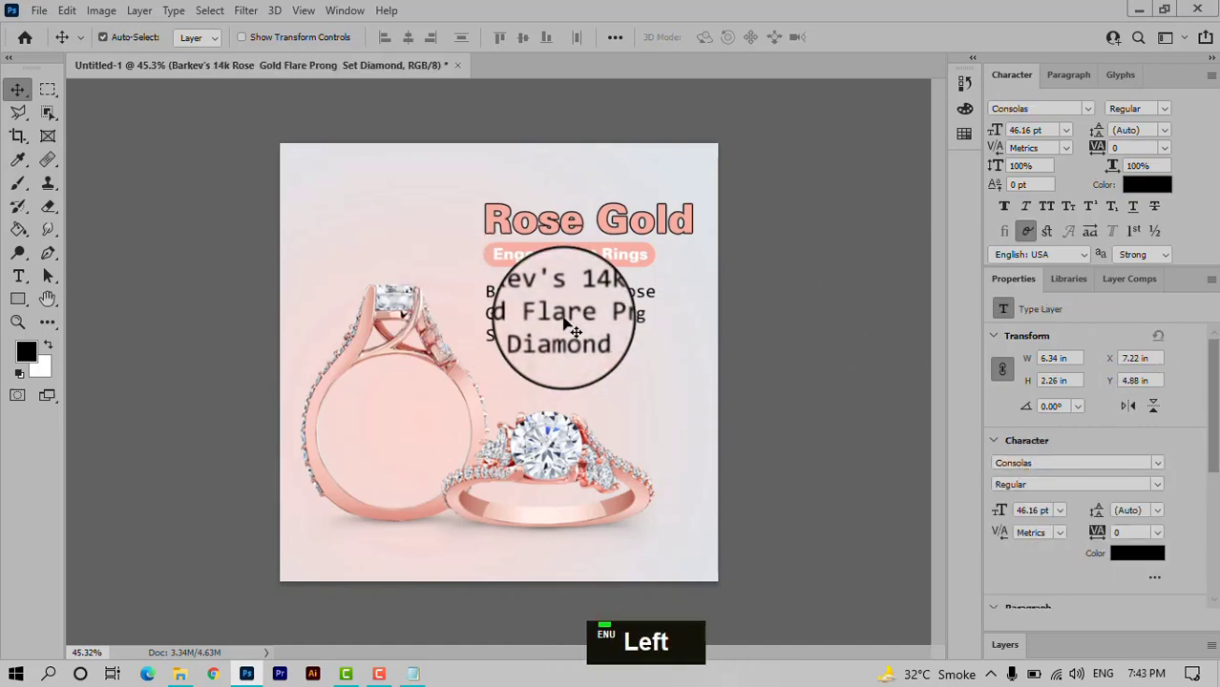
Set the colour of the "Engagement Rings" text to black.
left_click(620, 258)
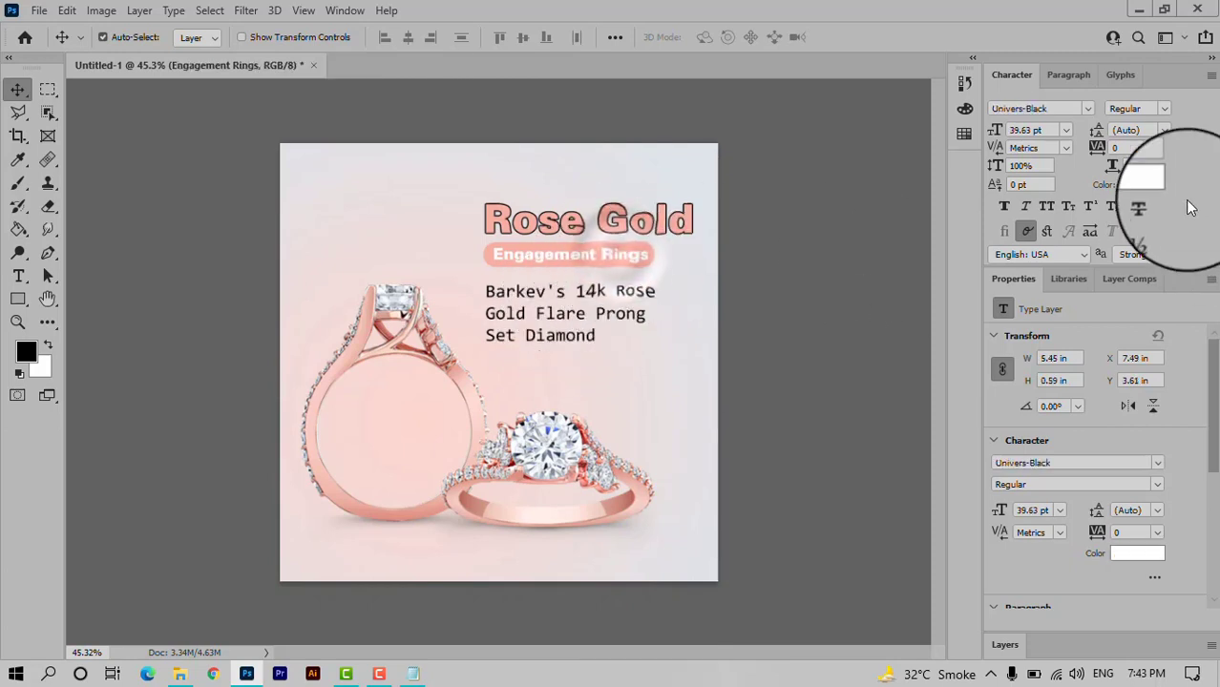
left_click(1144, 188)
left_click_drag(858, 272, 822, 332)
left_click(1126, 181)
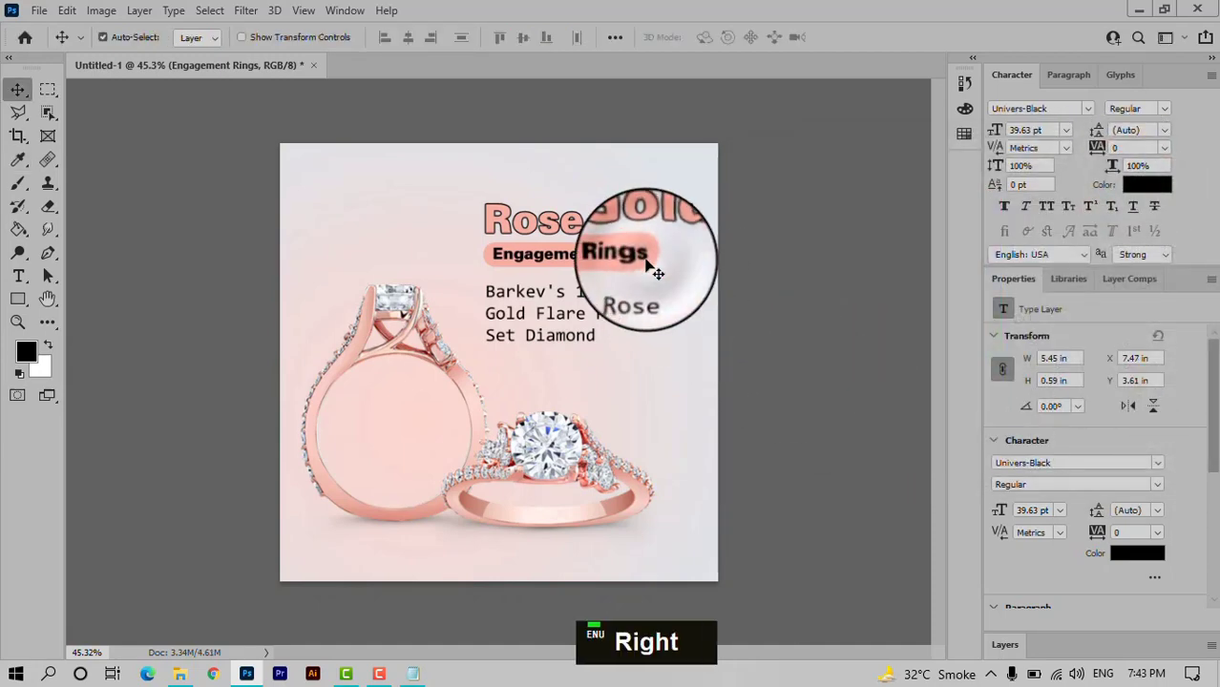
Duplicate the rounded pink bar and place the copy directly below the "Set Diamond" line of the description.
left_click_drag(649, 267, 634, 370)
key("Delete")
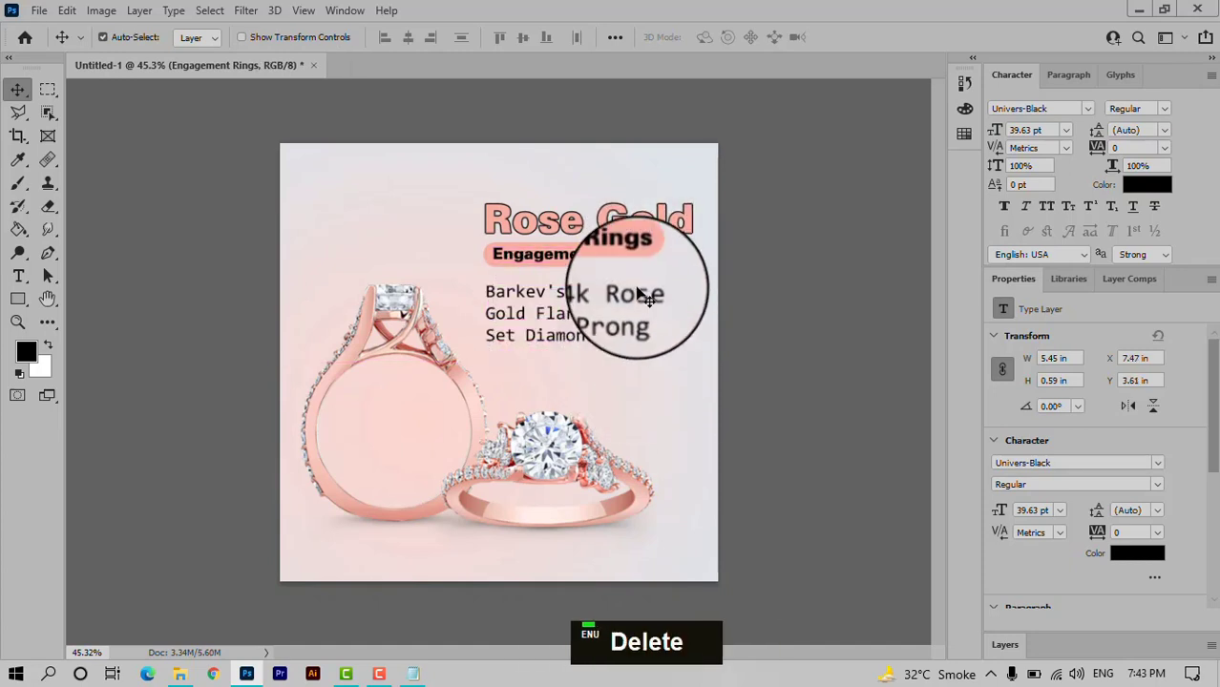
left_click(648, 263)
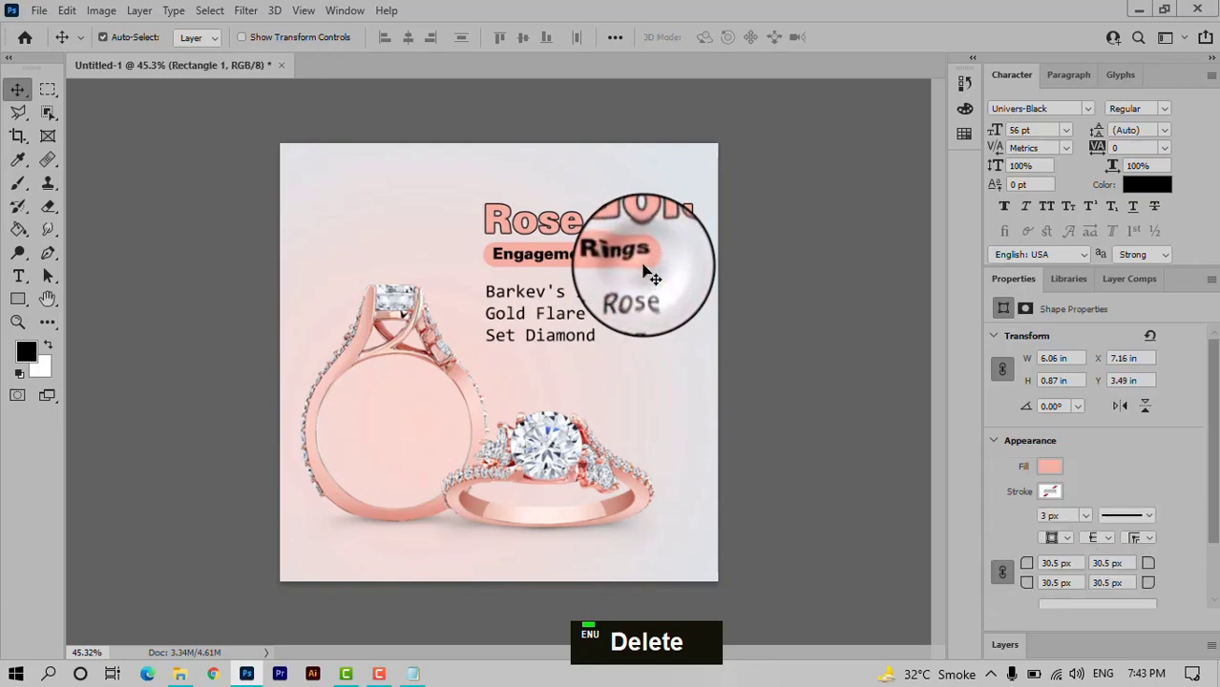
left_click_drag(648, 265, 582, 364)
Narrow the copied pink bar to about 3.09 in wide and shift it slightly right and down below the description.
key("ctrl+t")
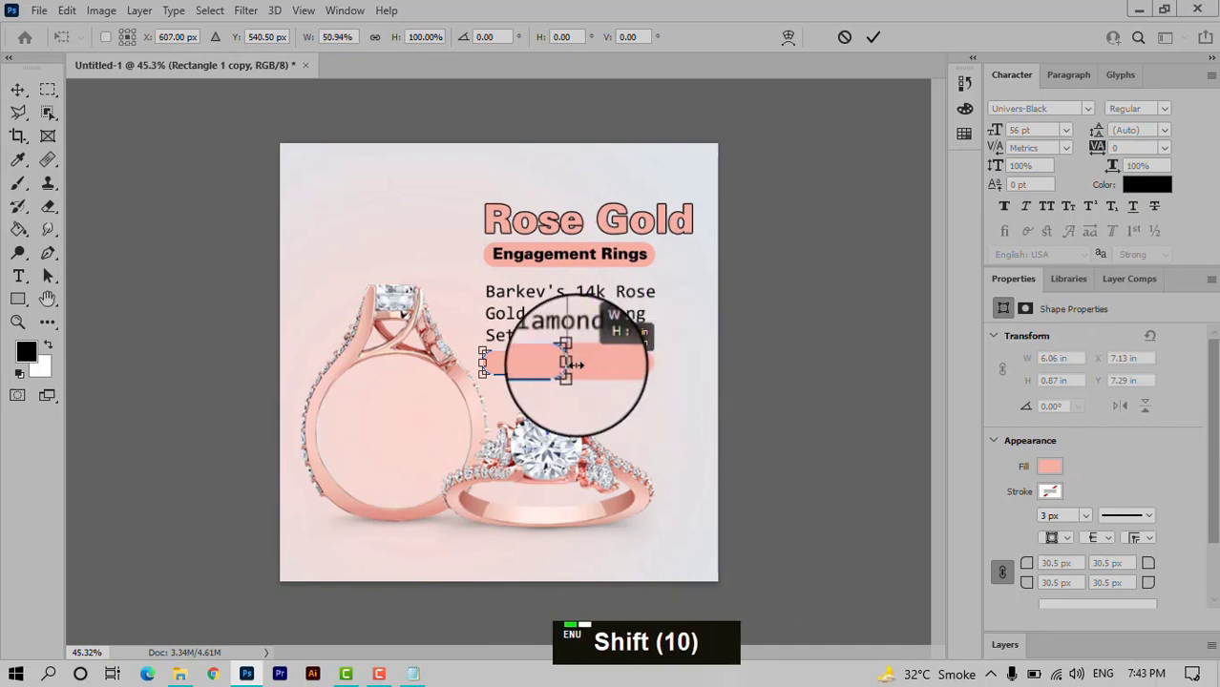
left_click(872, 37)
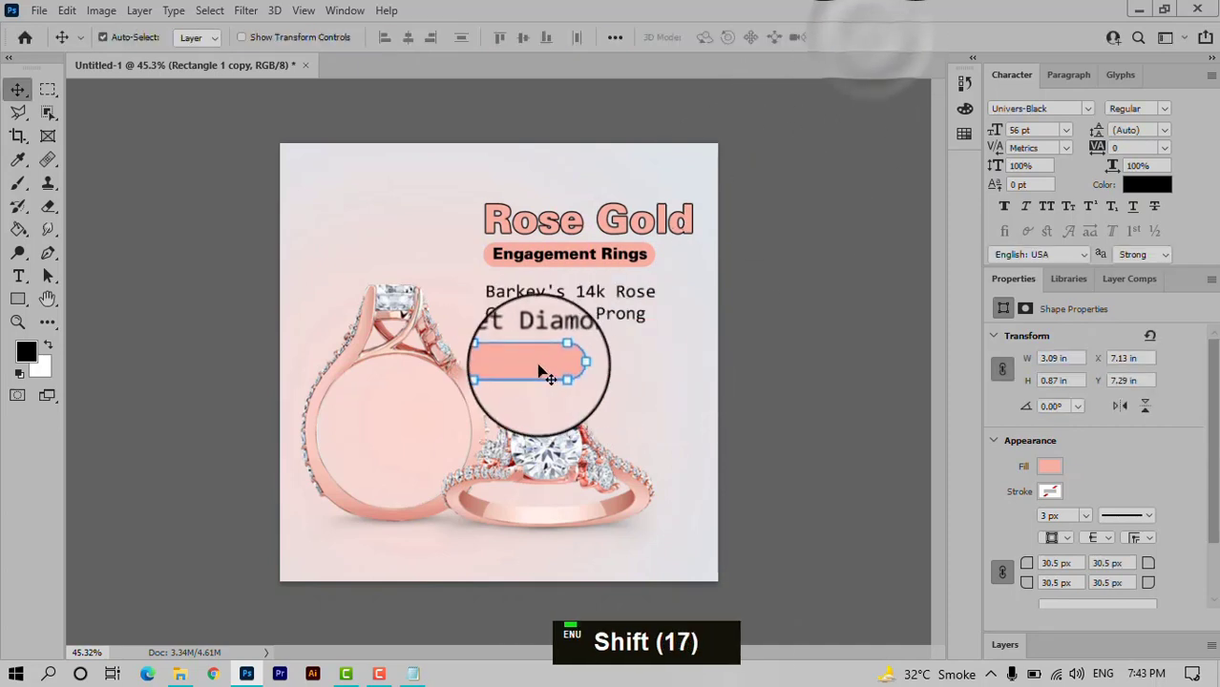
left_click(790, 296)
left_click_drag(552, 373, 556, 379)
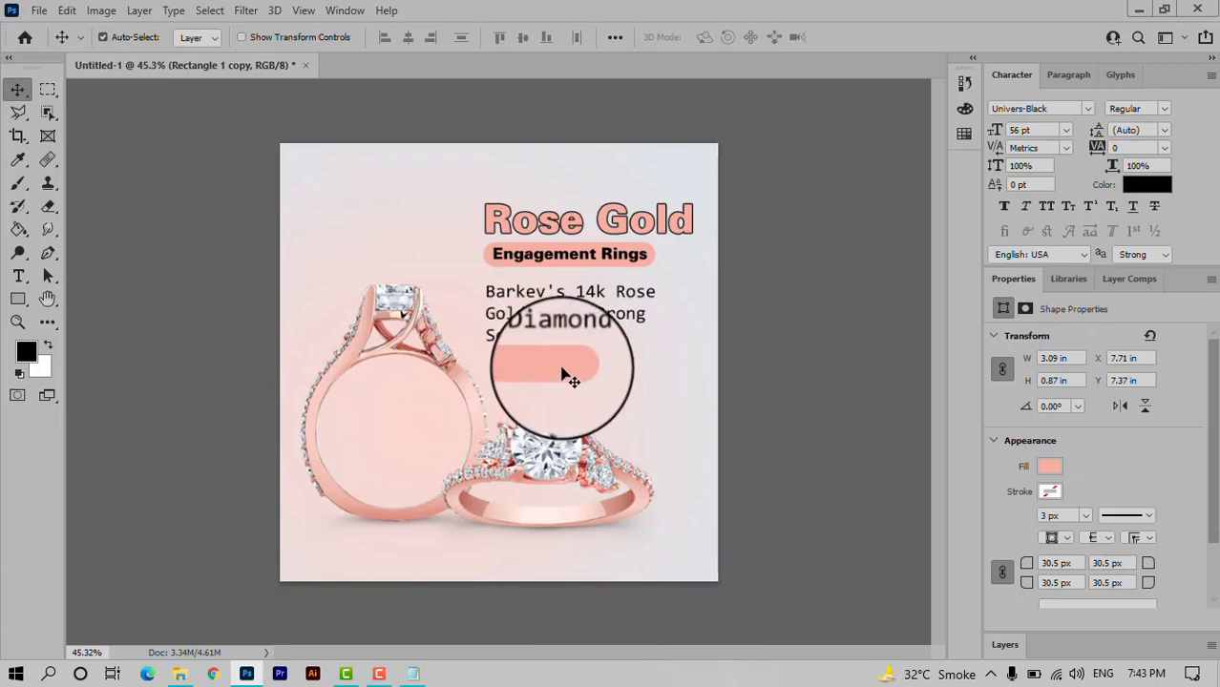
Move the short pink bar below the left ring and turn a copy of the description into the text "Buy Now".
left_click_drag(563, 374, 401, 560)
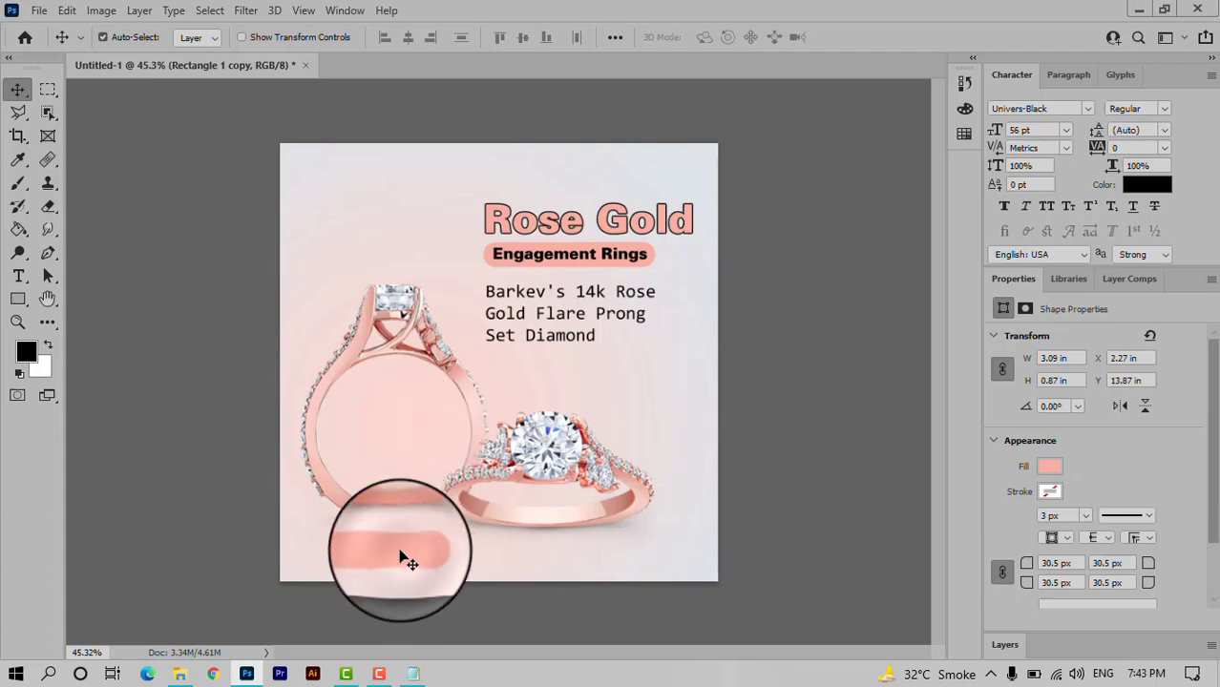
left_click(591, 348)
left_click_drag(590, 349, 534, 552)
double_click(526, 544)
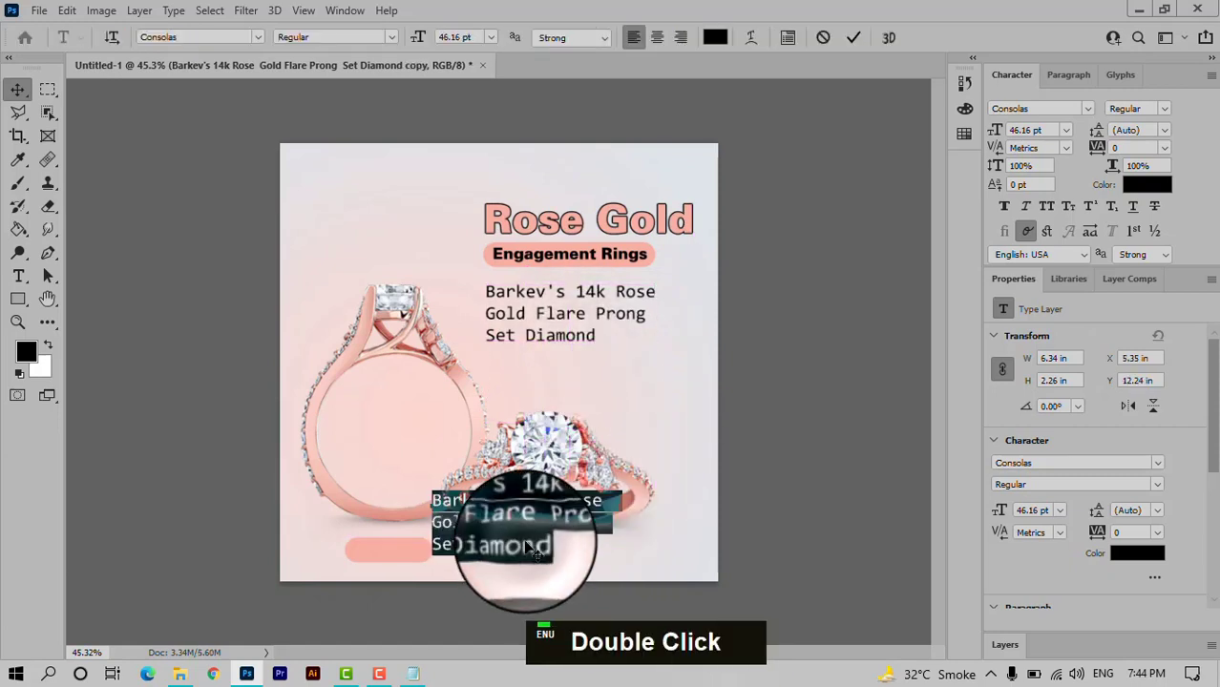
type("Buy Now")
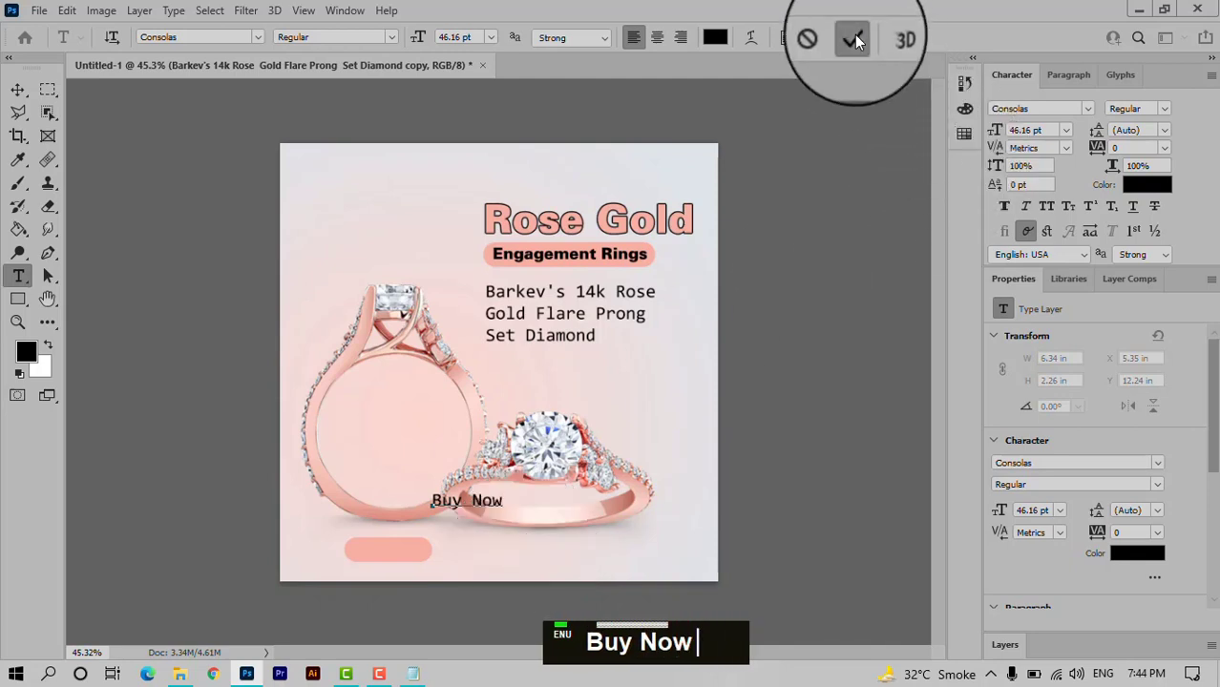
left_click(854, 38)
Set the colour of the "Buy Now" text to white (ffffff).
left_click(1143, 184)
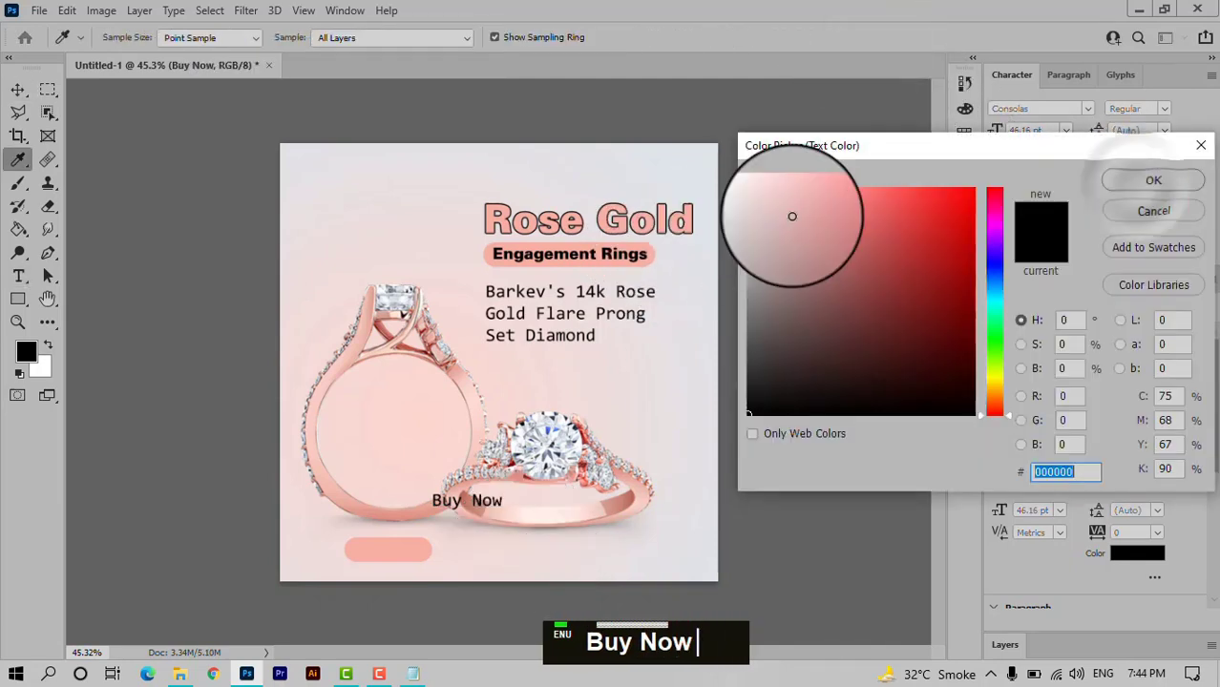
type("ffffff")
left_click(1153, 180)
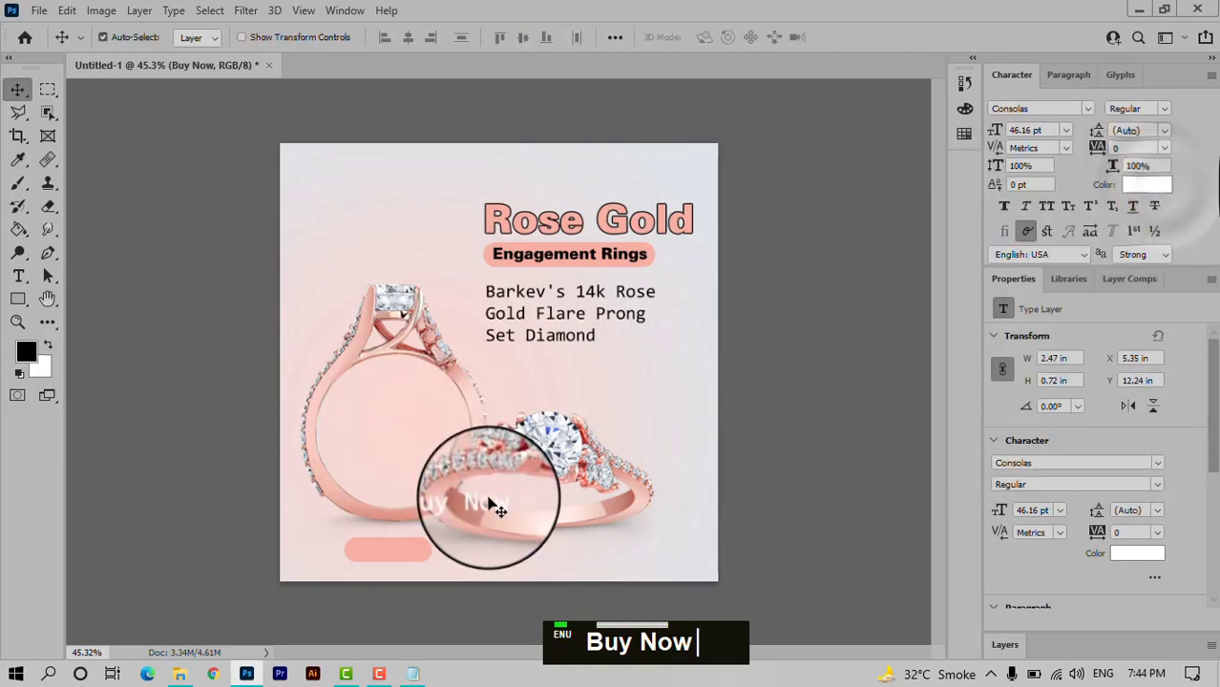
Place the "Buy Now" text on the short pink bar and shrink it to about 40.55 pt, centred on the bar.
left_click_drag(498, 511, 412, 552)
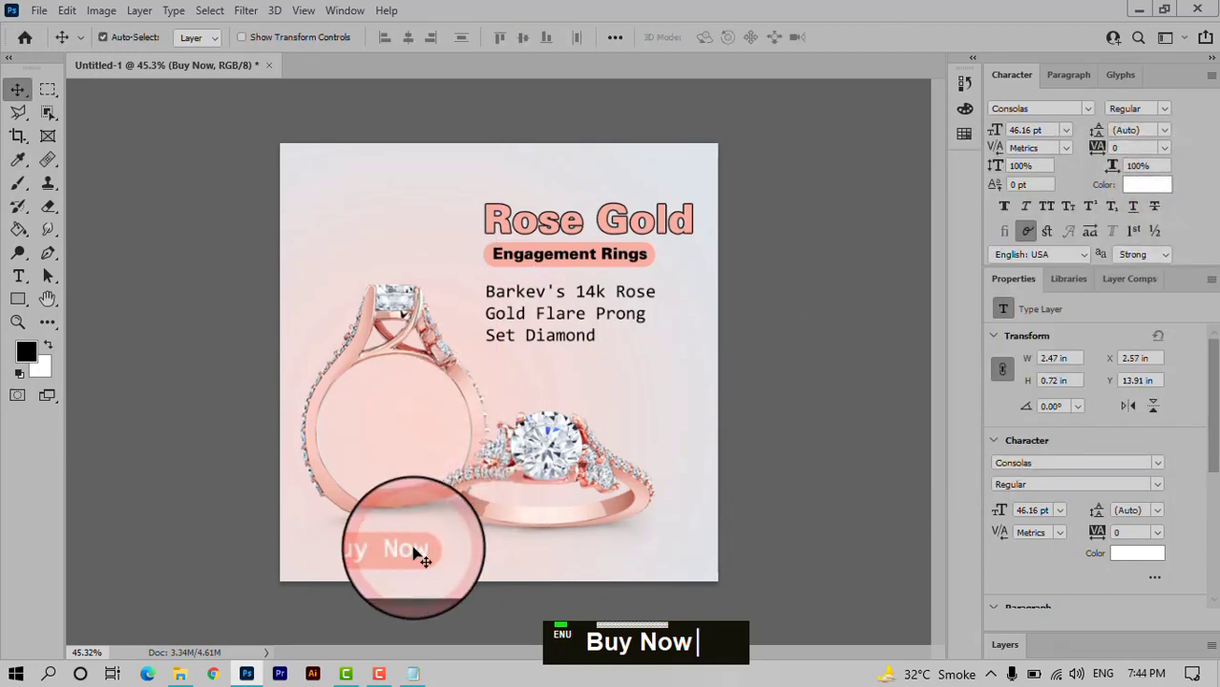
key("ctrl+t")
left_click_drag(423, 531, 417, 538)
left_click(889, 48)
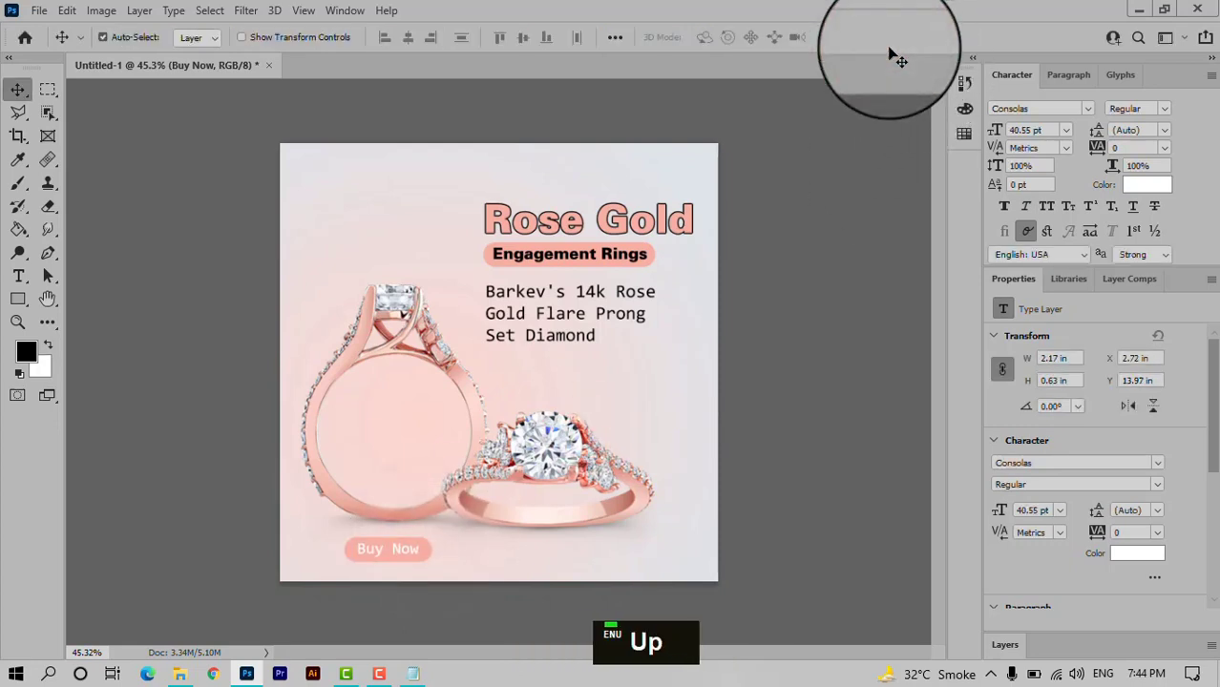
Move the "Buy Now" text and its pink bar together to just below the "Set Diamond" line.
left_click(425, 563)
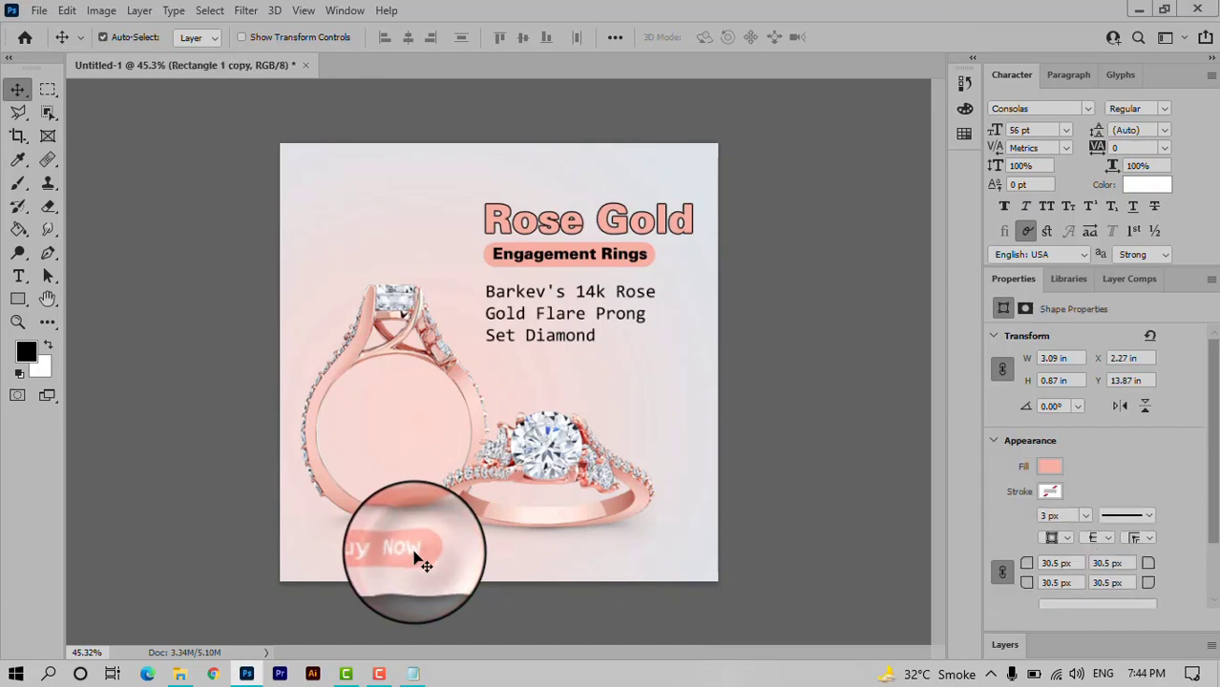
left_click(424, 563, "shift")
left_click_drag(427, 553, 579, 374)
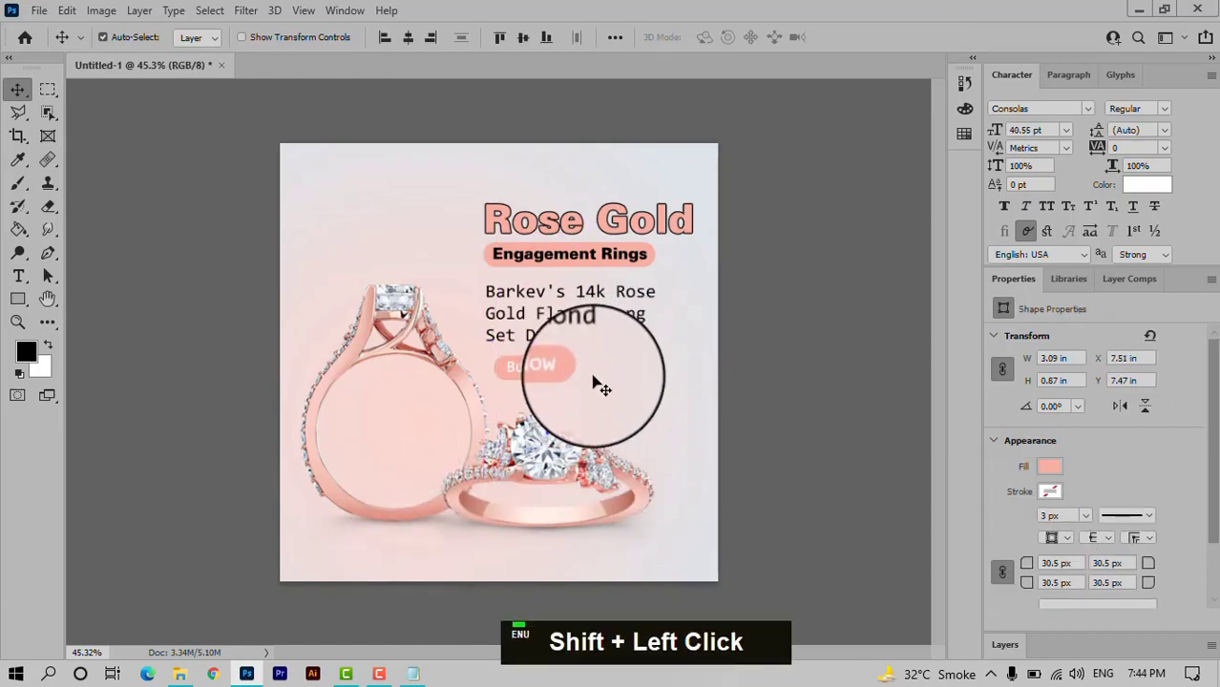
key("Right")
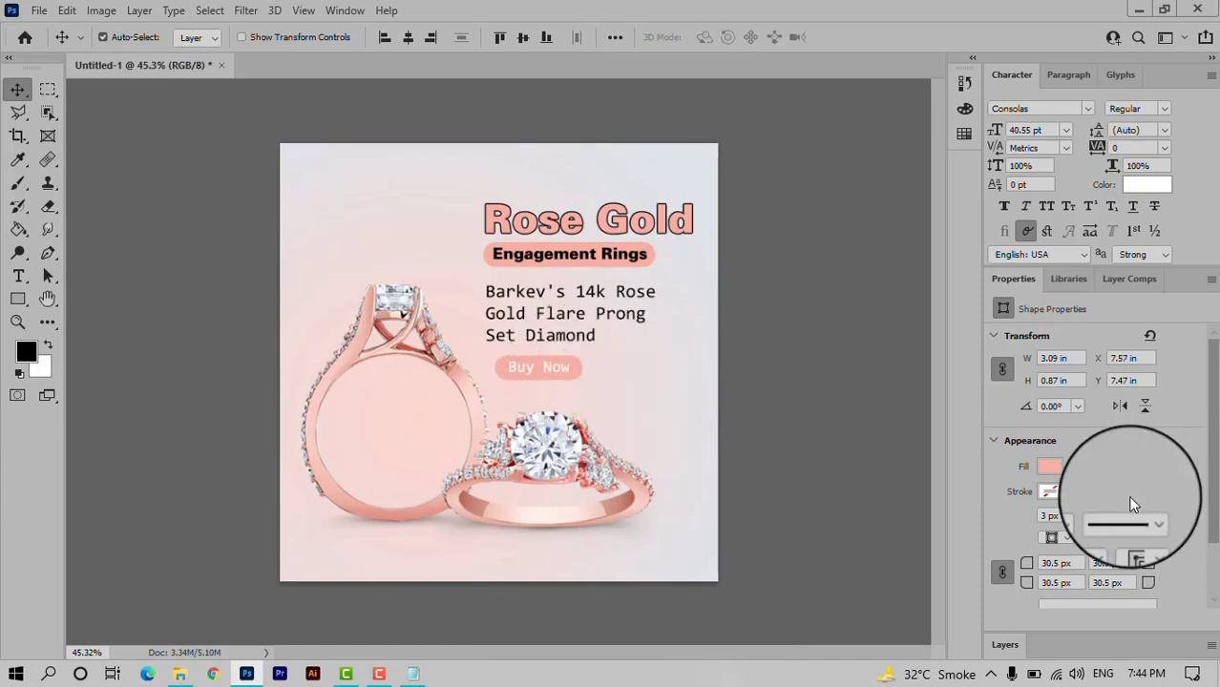
Add a drop shadow to the "Rose Gold" headline, keeping the preset shadow settings.
left_click(665, 227)
left_click(1004, 644)
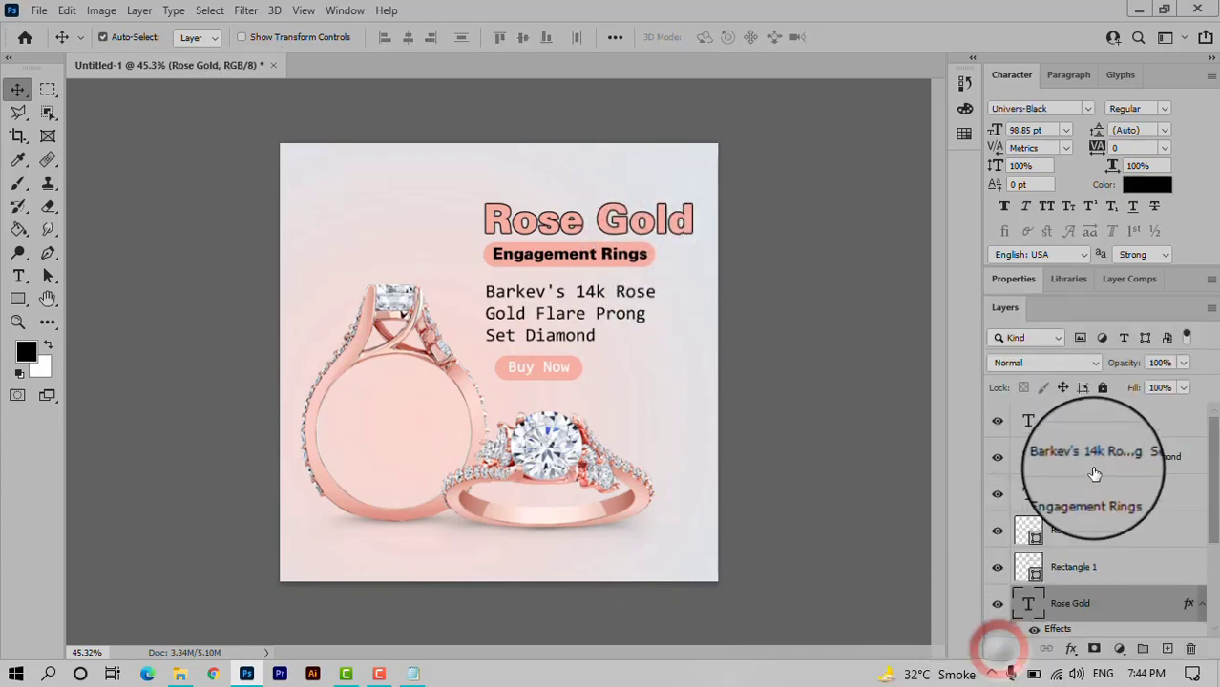
right_click(1146, 604)
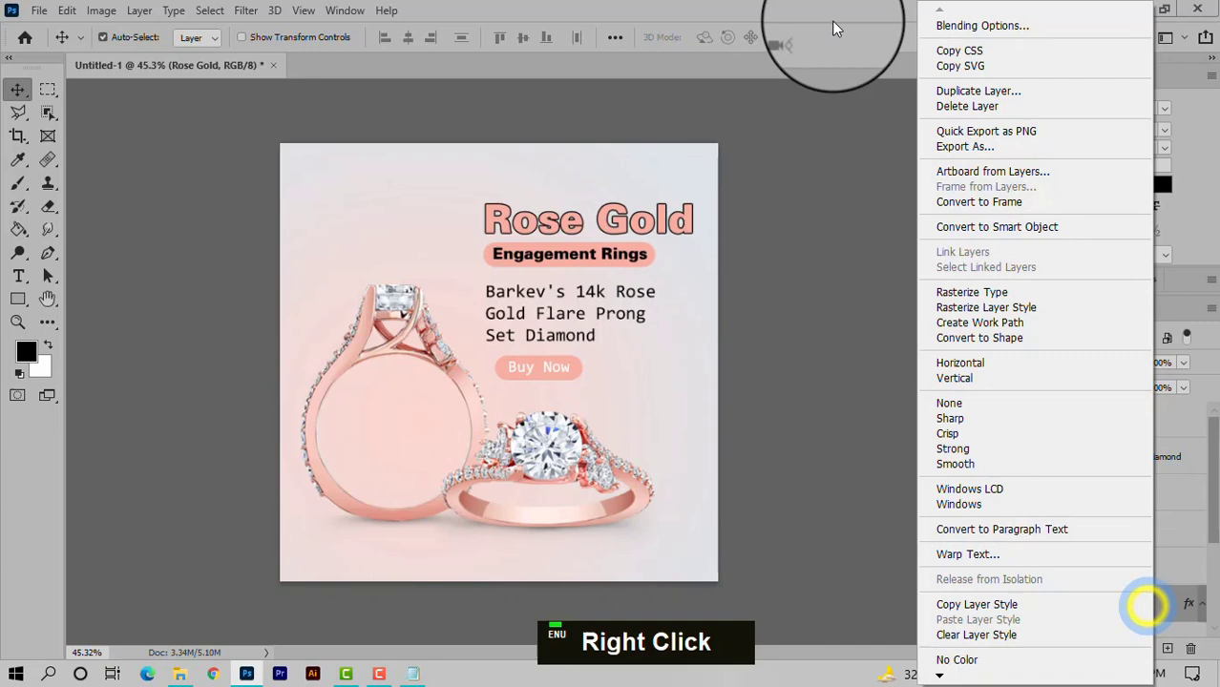
left_click(976, 25)
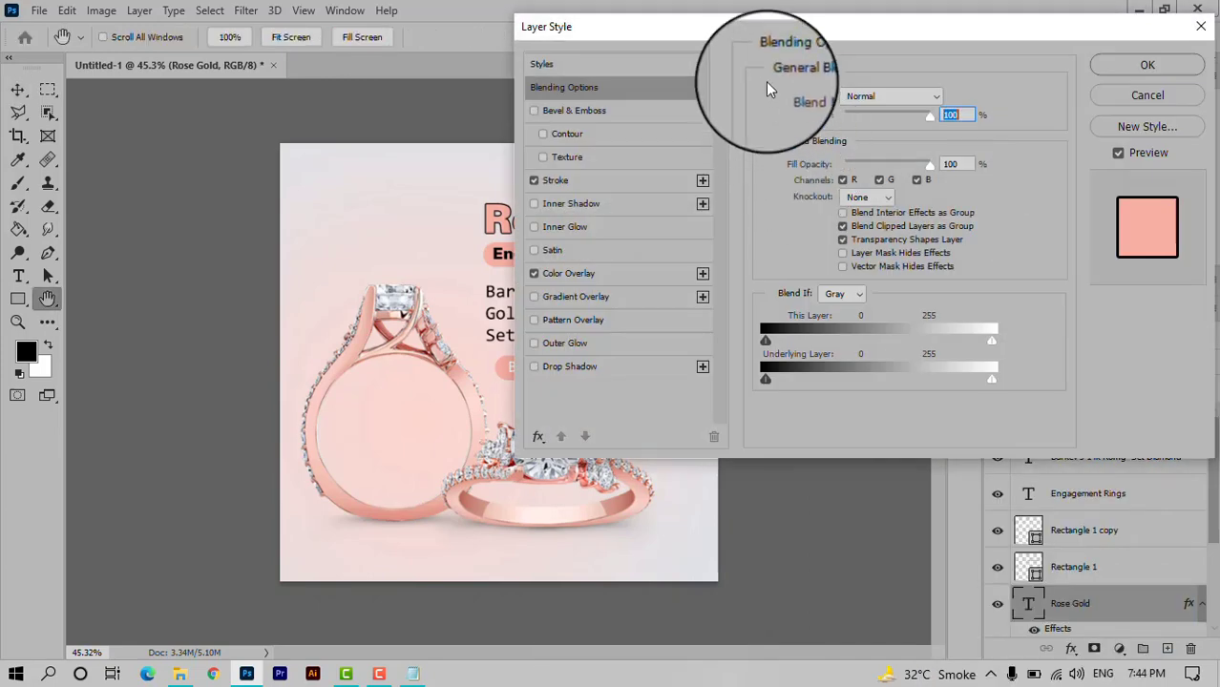
left_click_drag(769, 38, 966, 44)
left_click(730, 367)
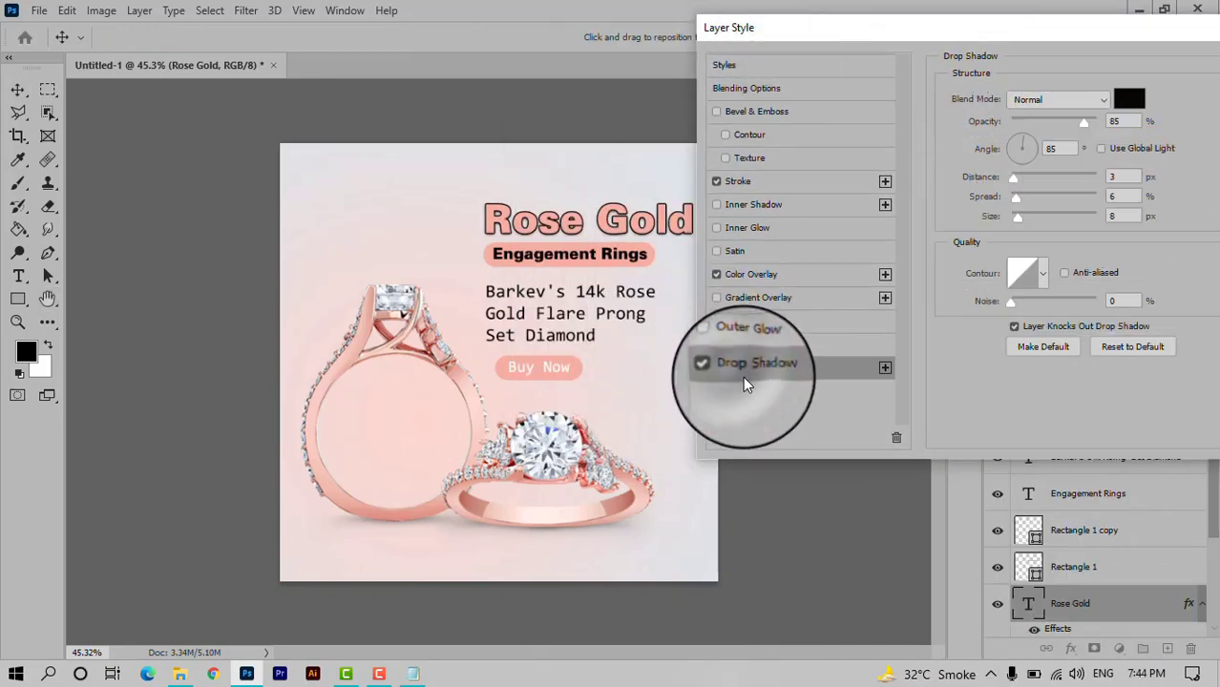
left_click_drag(1117, 28, 906, 28)
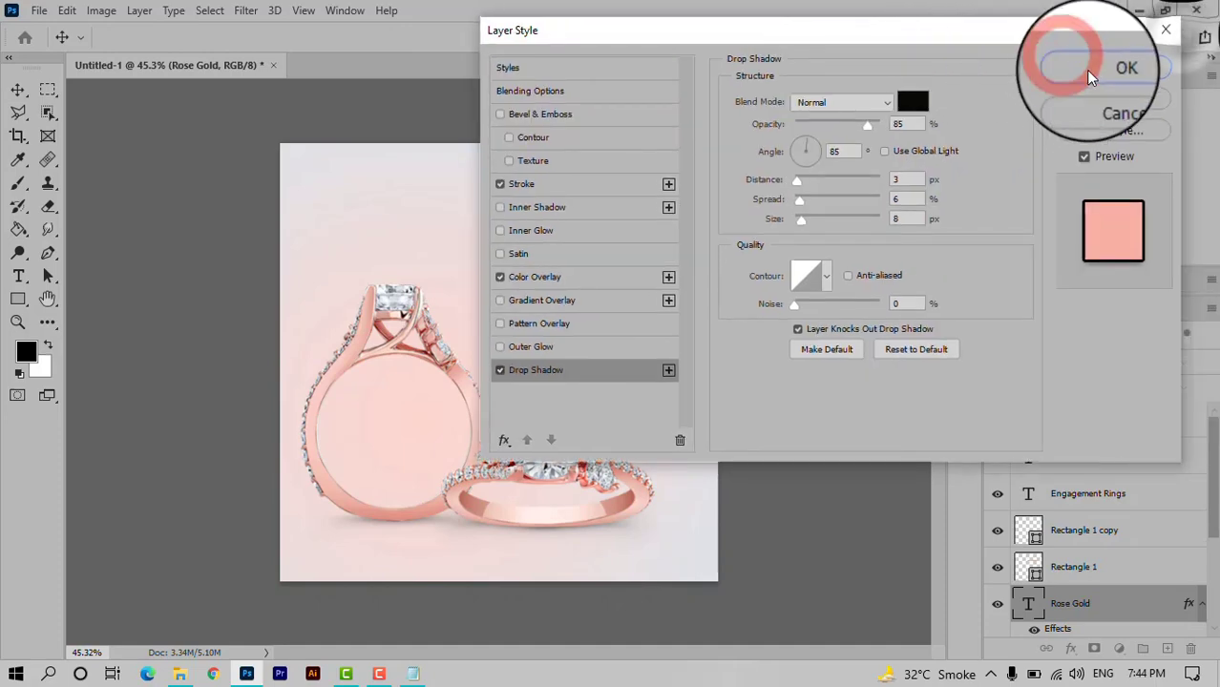
left_click(1107, 54)
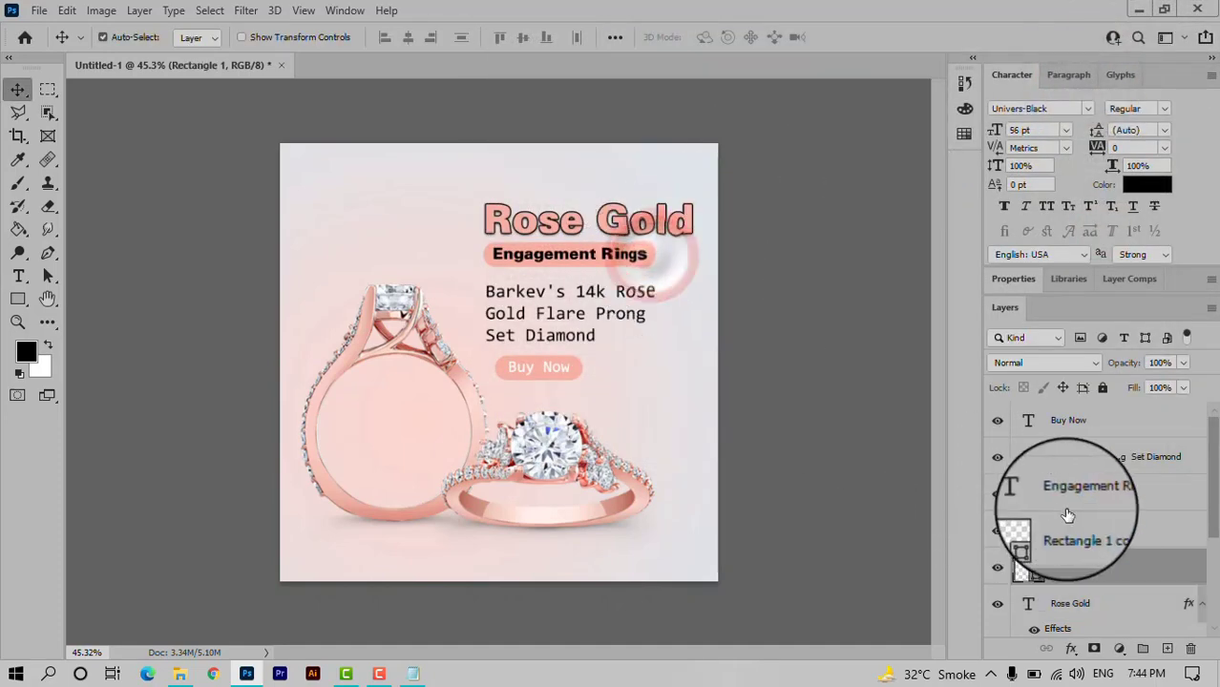
Apply a drop shadow with the preset settings to the pink bar behind "Engagement Rings".
right_click(1145, 570)
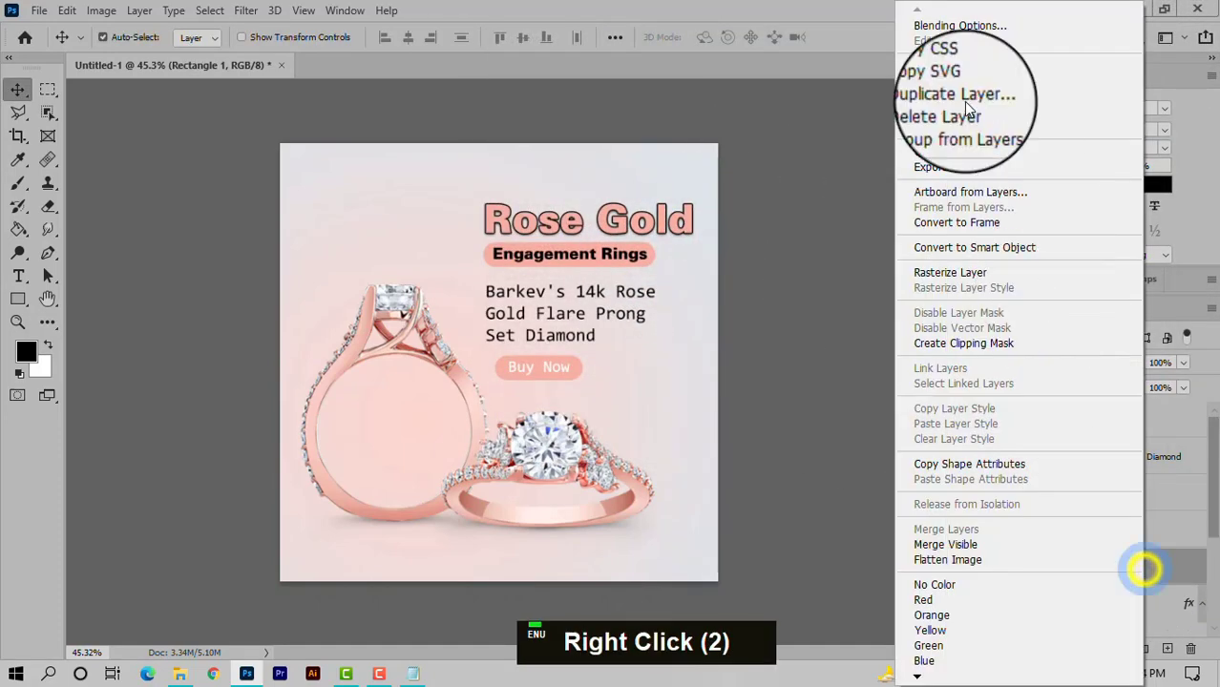
left_click(959, 26)
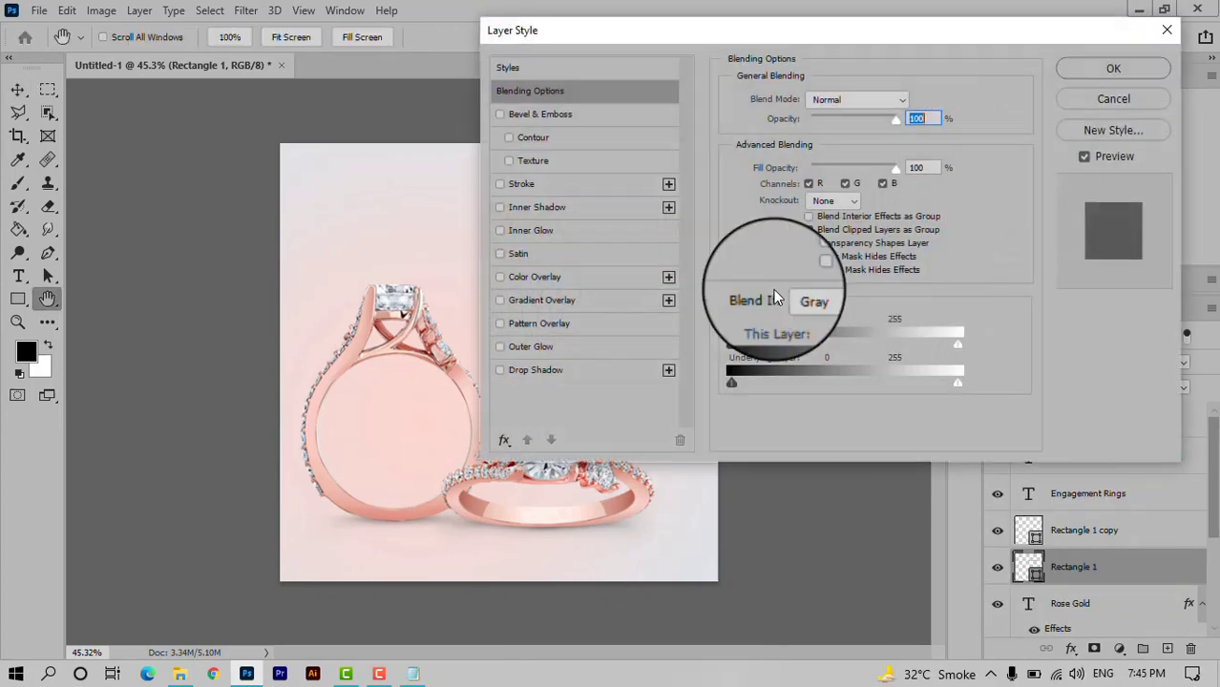
left_click_drag(814, 34, 952, 27)
left_click(717, 357)
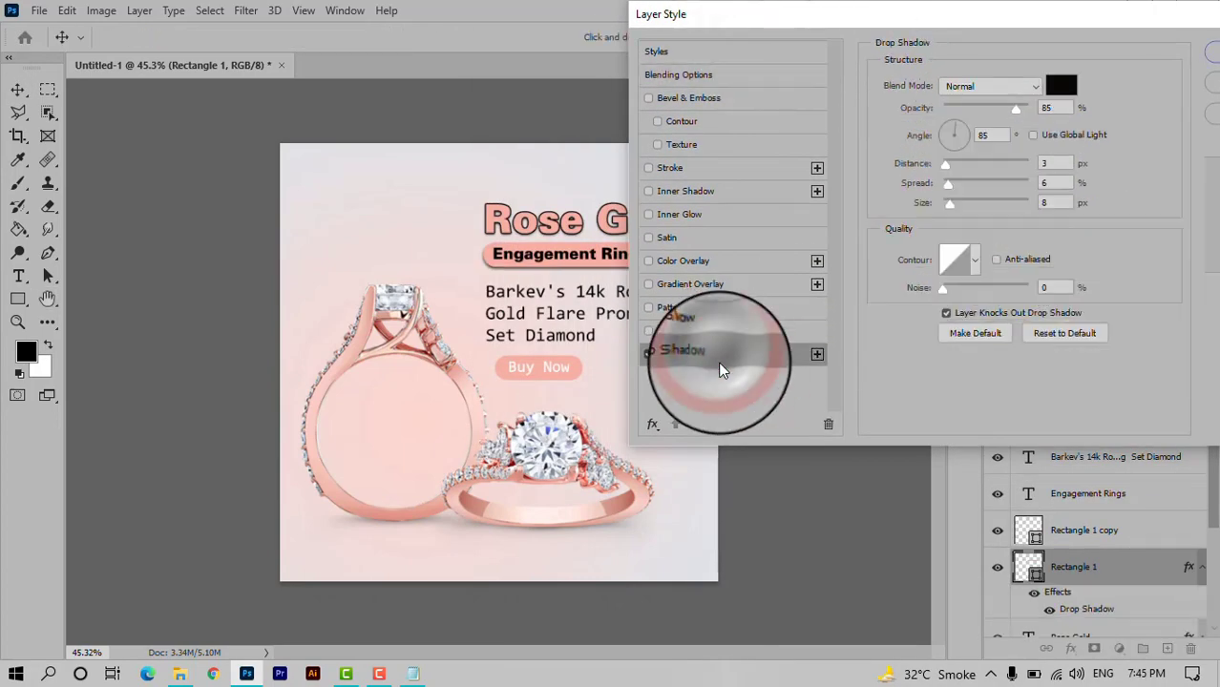
left_click(1207, 52)
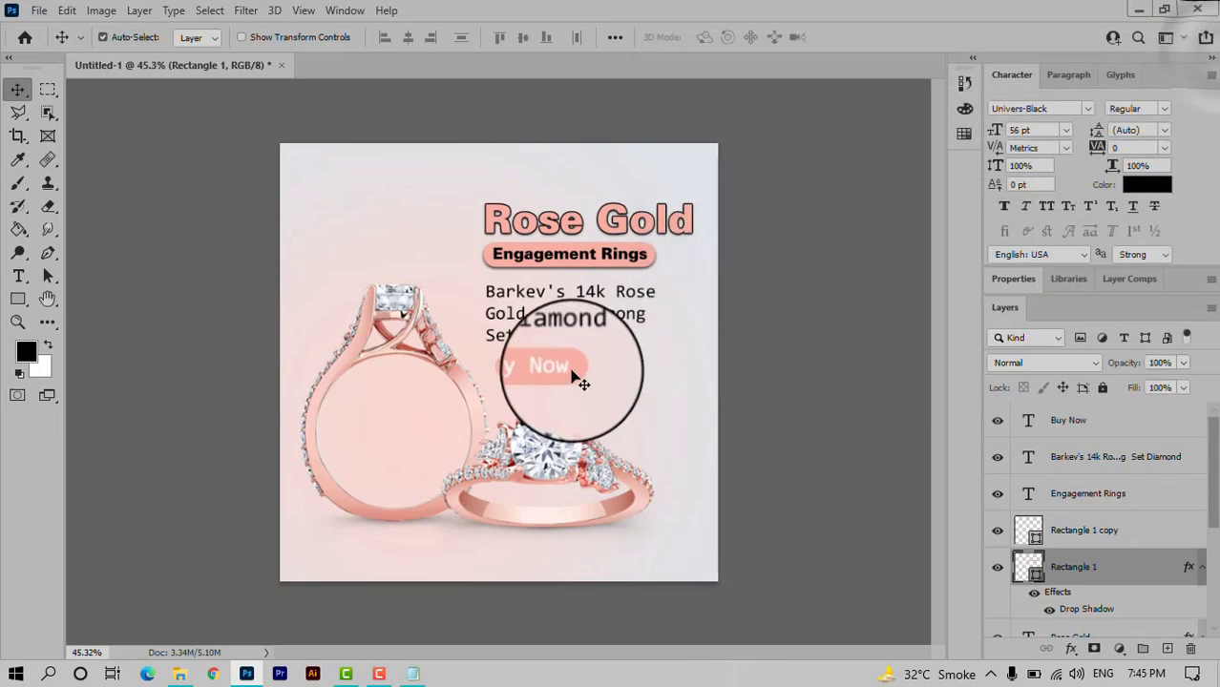
Give the pink bar behind "Buy Now" a drop shadow with the preset settings.
left_click(1143, 530)
right_click(1143, 533)
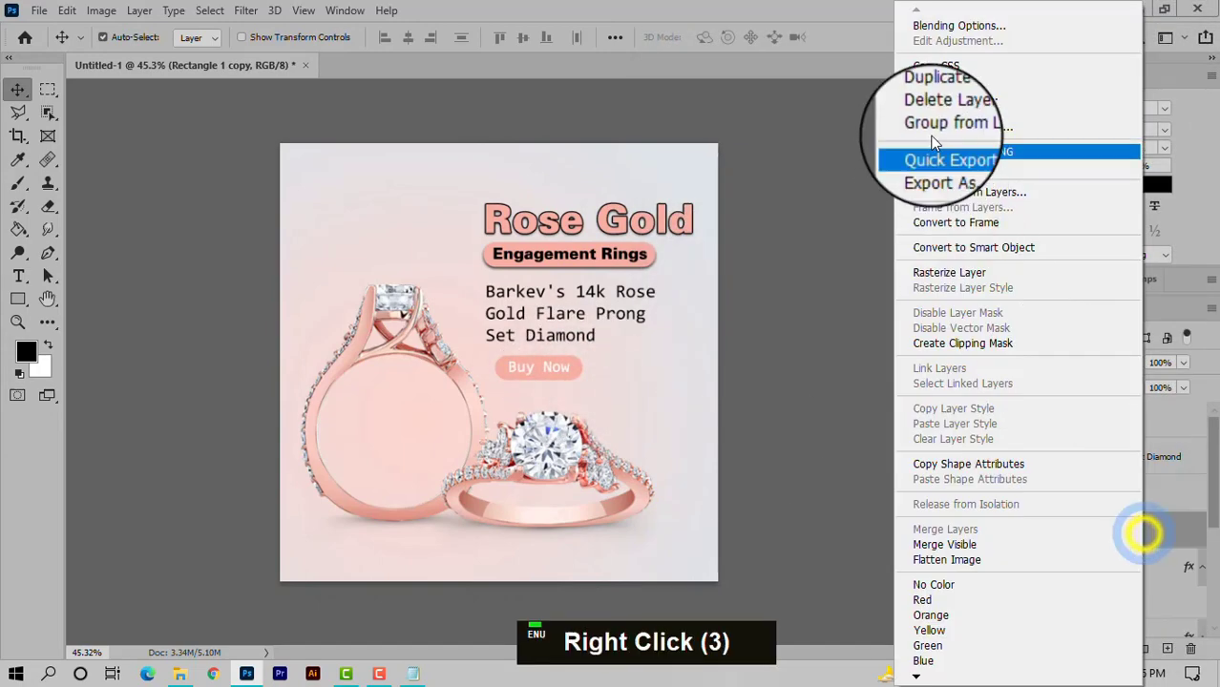
left_click(956, 25)
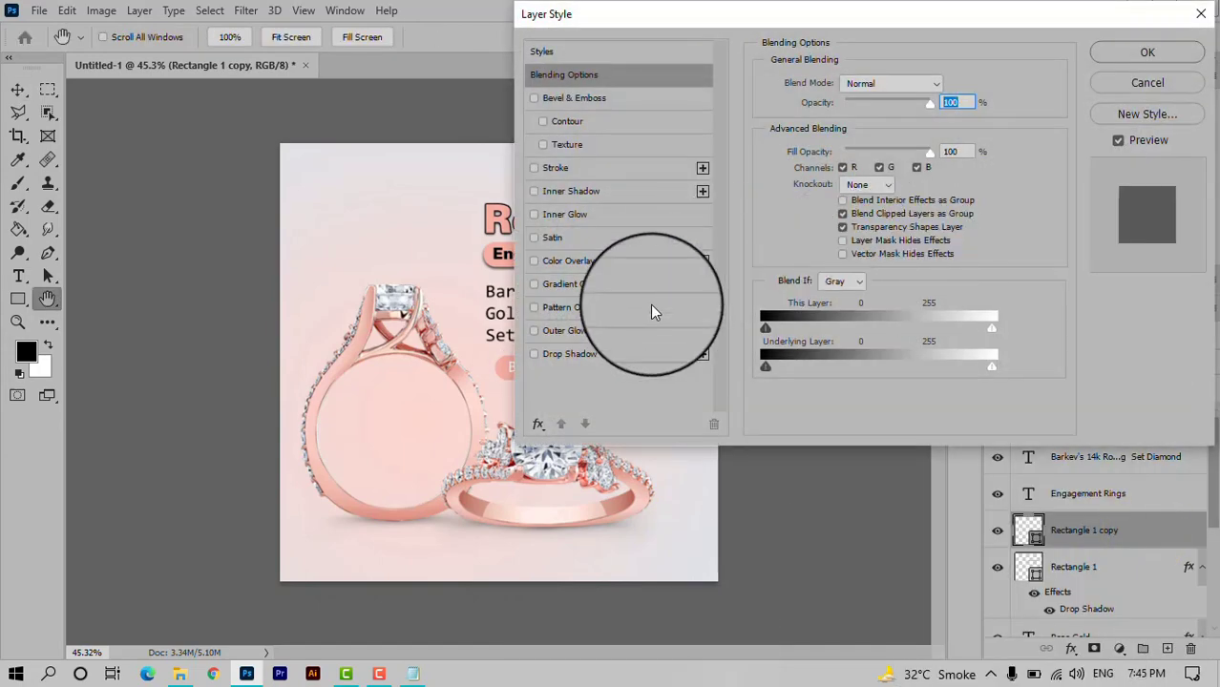
left_click(605, 352)
left_click(1122, 59)
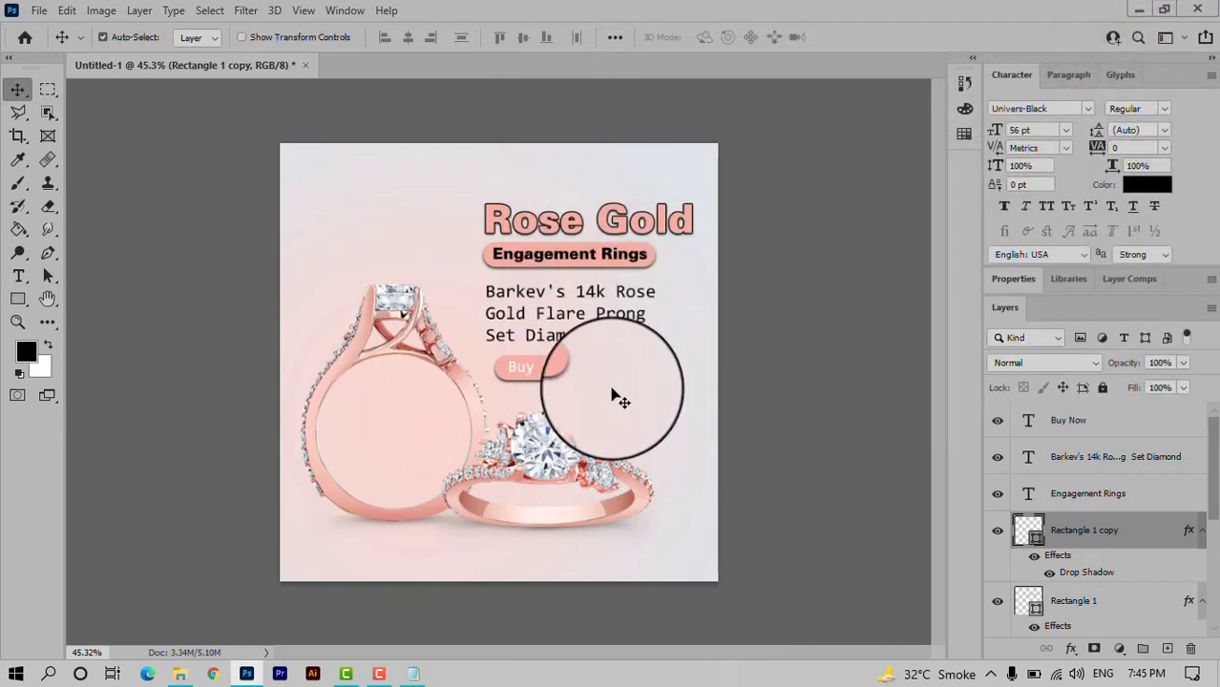
Select the "Buy Now" text together with its bar and nudge them slightly to fine-tune their position under the description.
left_click(571, 377, "shift")
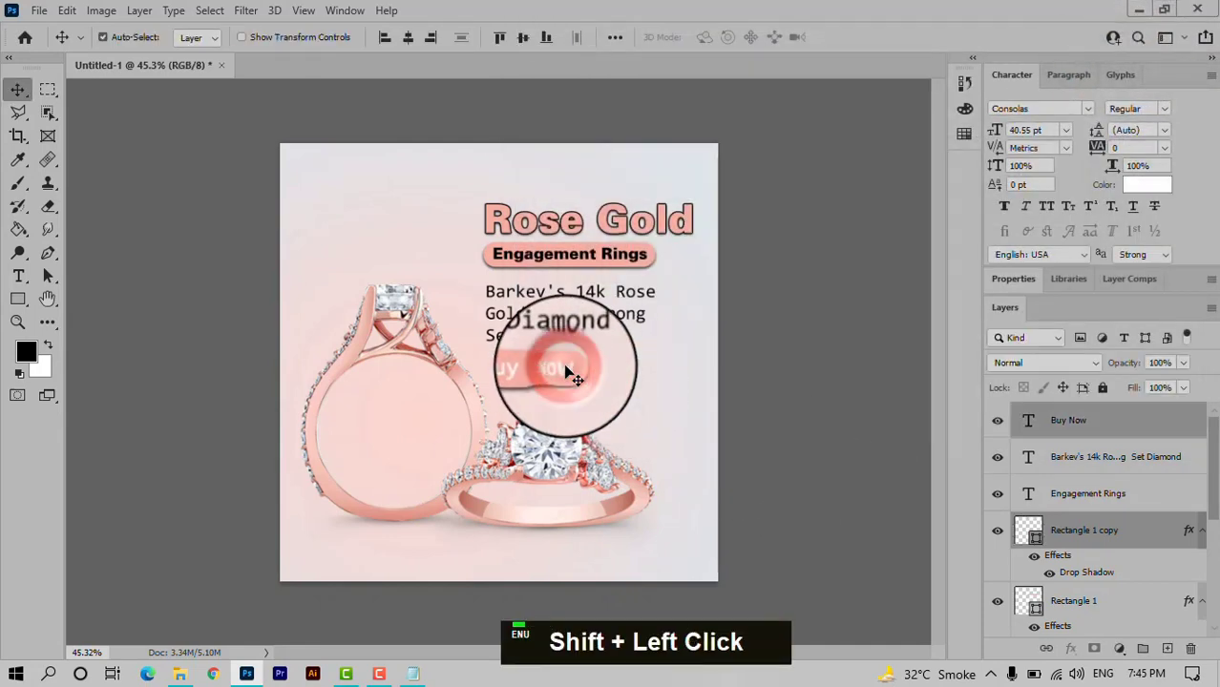
key("Right")
key("Right")
key("Right")
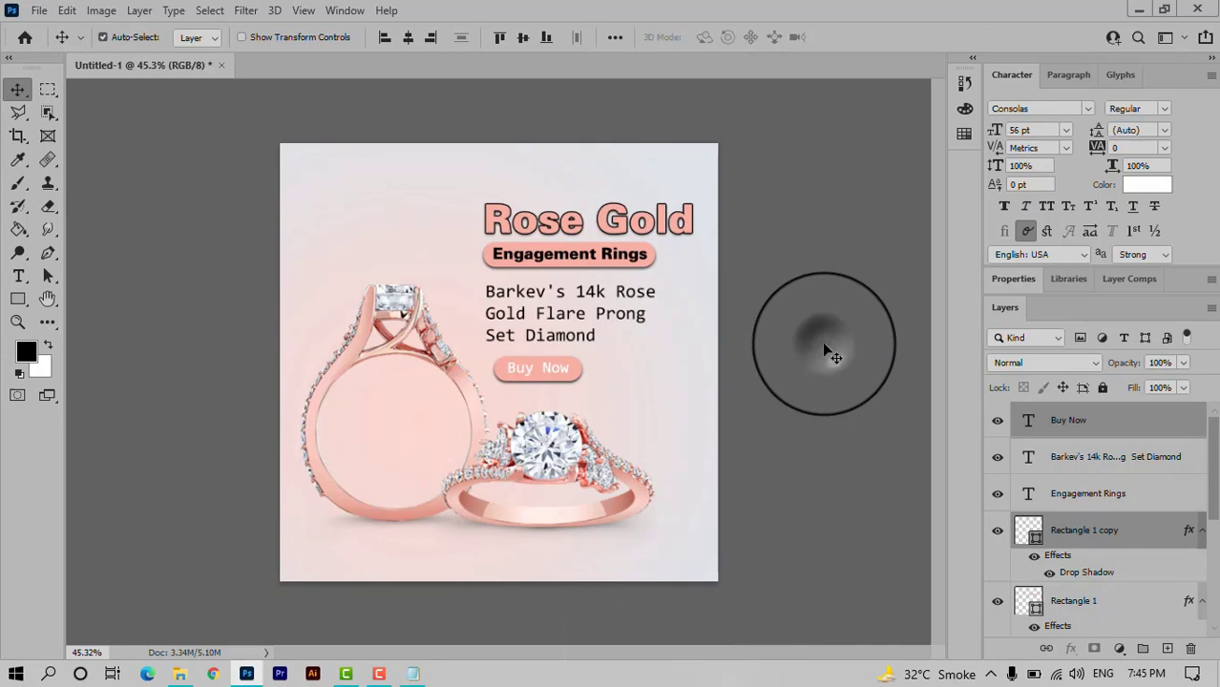
Duplicate the rings image, rotate the copy about 180° and place it upside down above the upright ring.
left_click(550, 467)
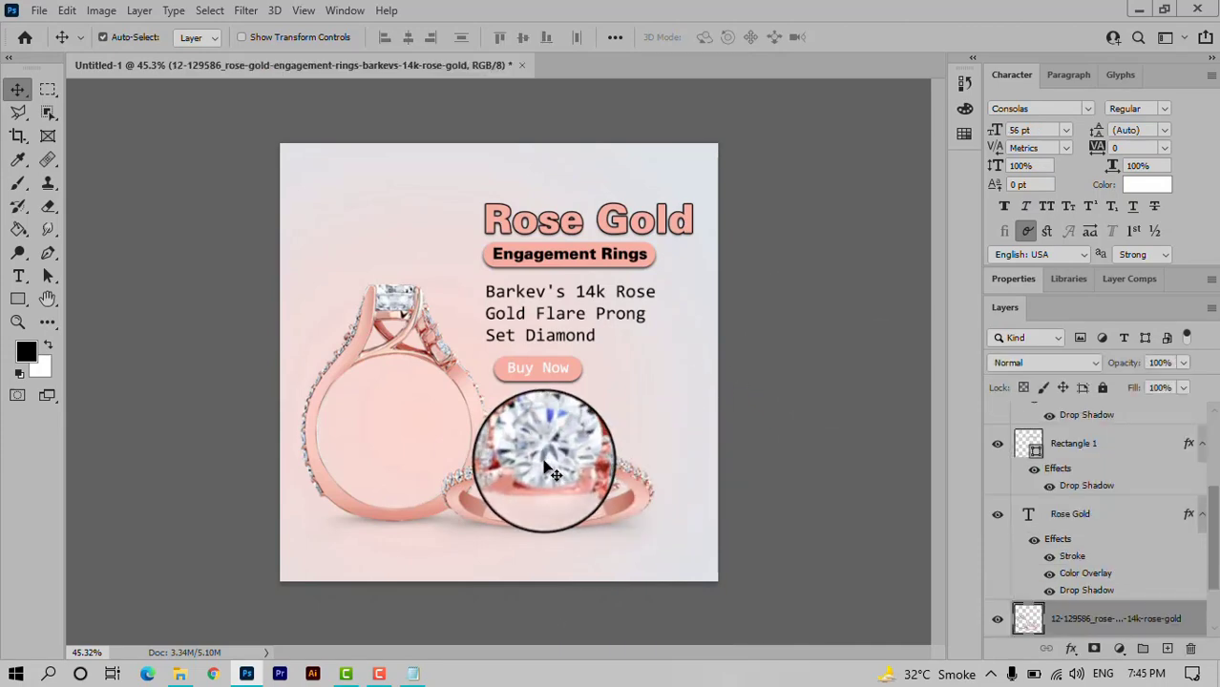
left_click_drag(550, 467, 563, 408)
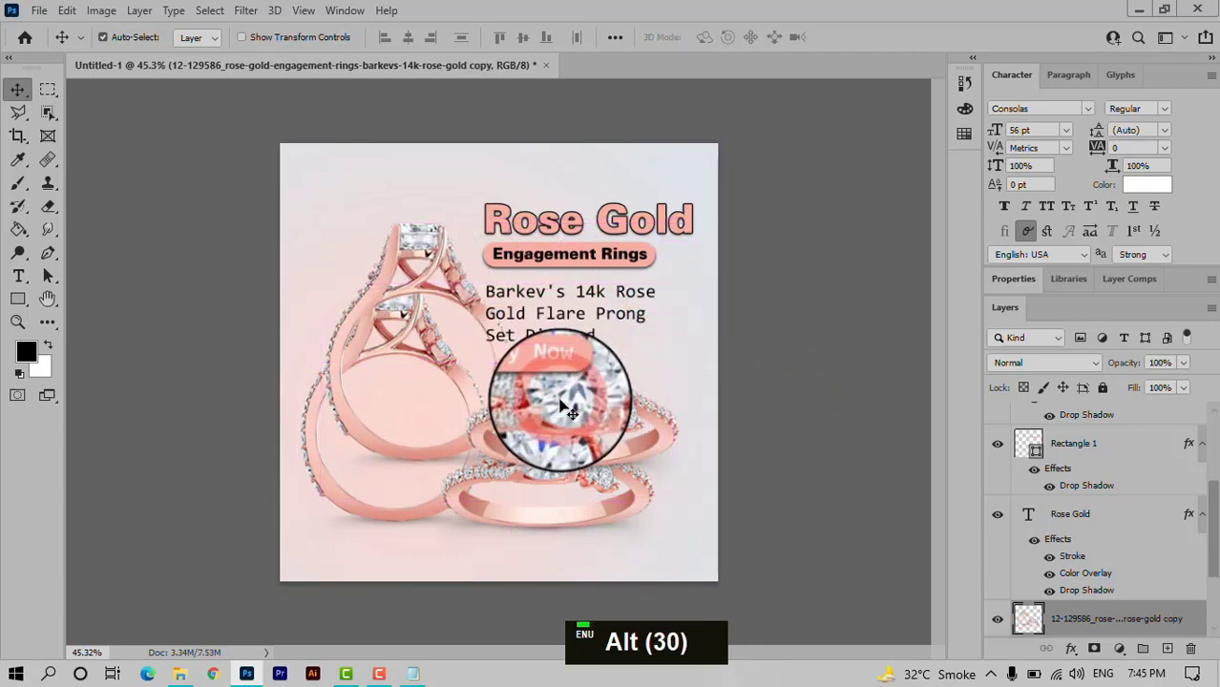
key("ctrl+t")
left_click_drag(697, 520, 204, 139)
left_click_drag(630, 448, 415, 230)
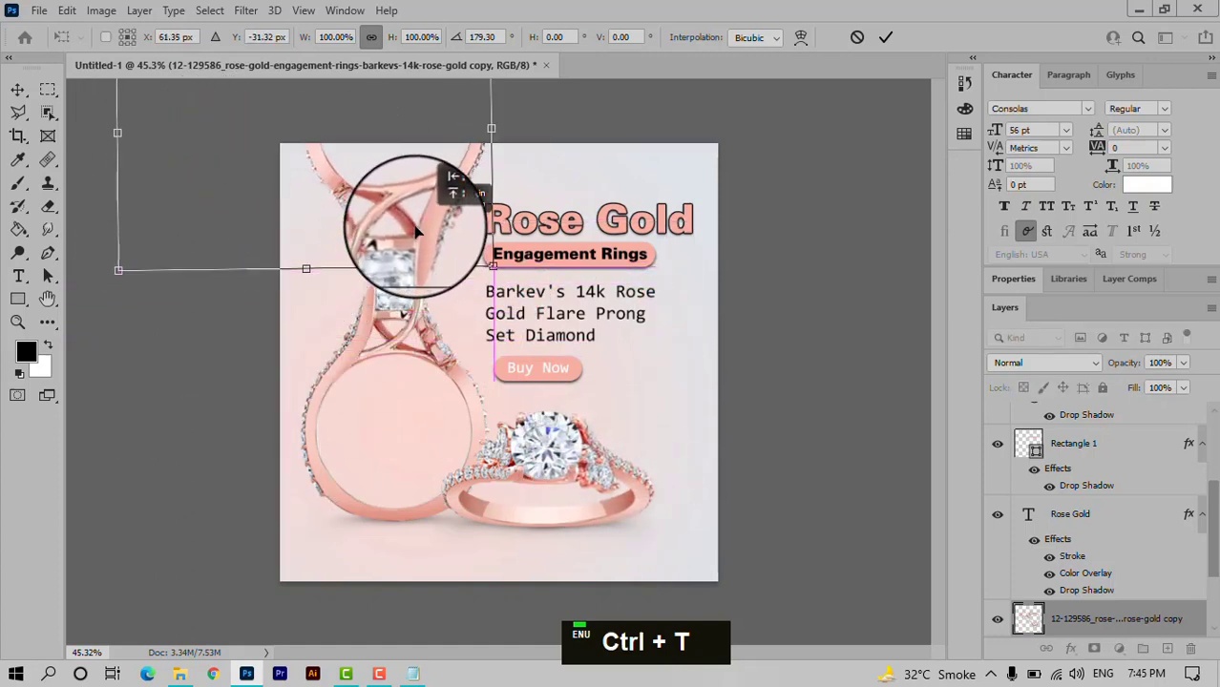
left_click(879, 39)
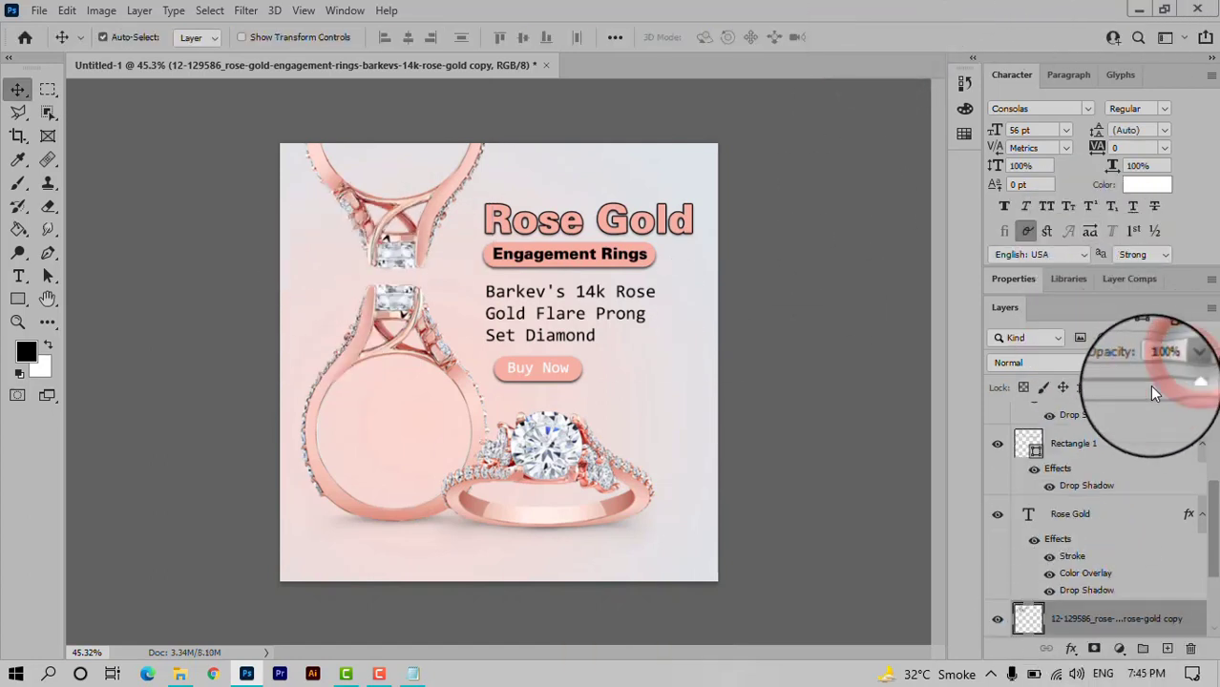
Set the upside-down rings copy to 18% opacity, scale it to about 110.5% and tilt it about -17.7° in the poster's upper-left corner.
double_click(1116, 382)
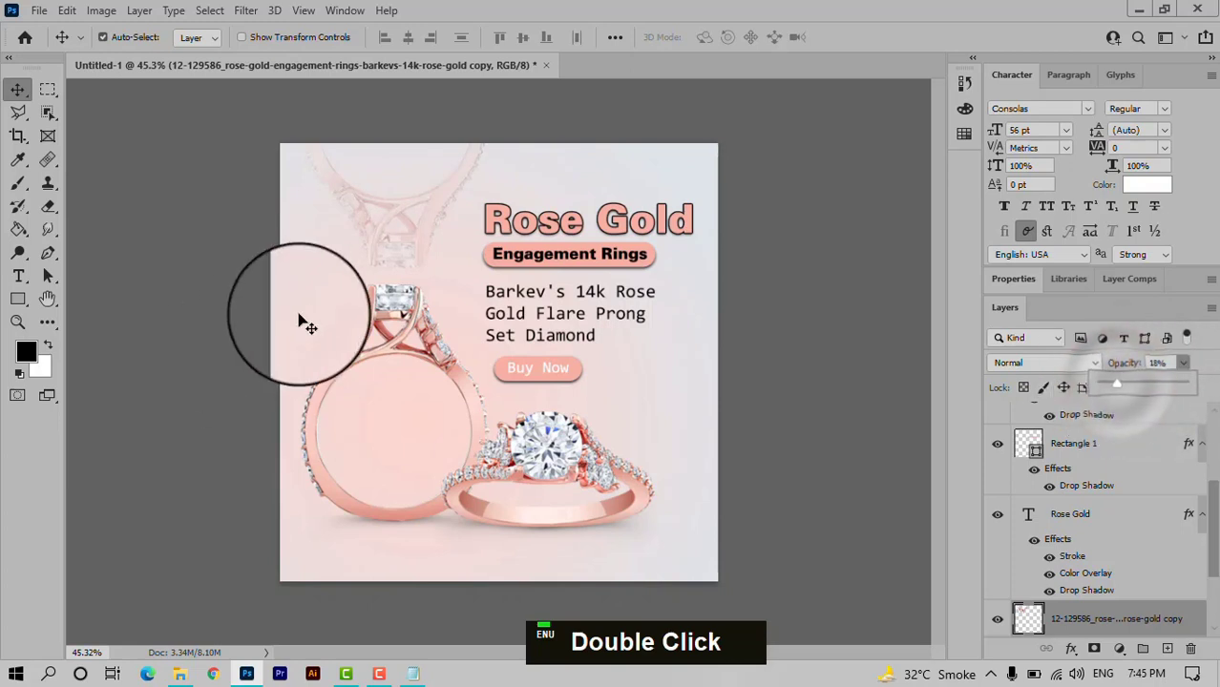
key("ctrl+t")
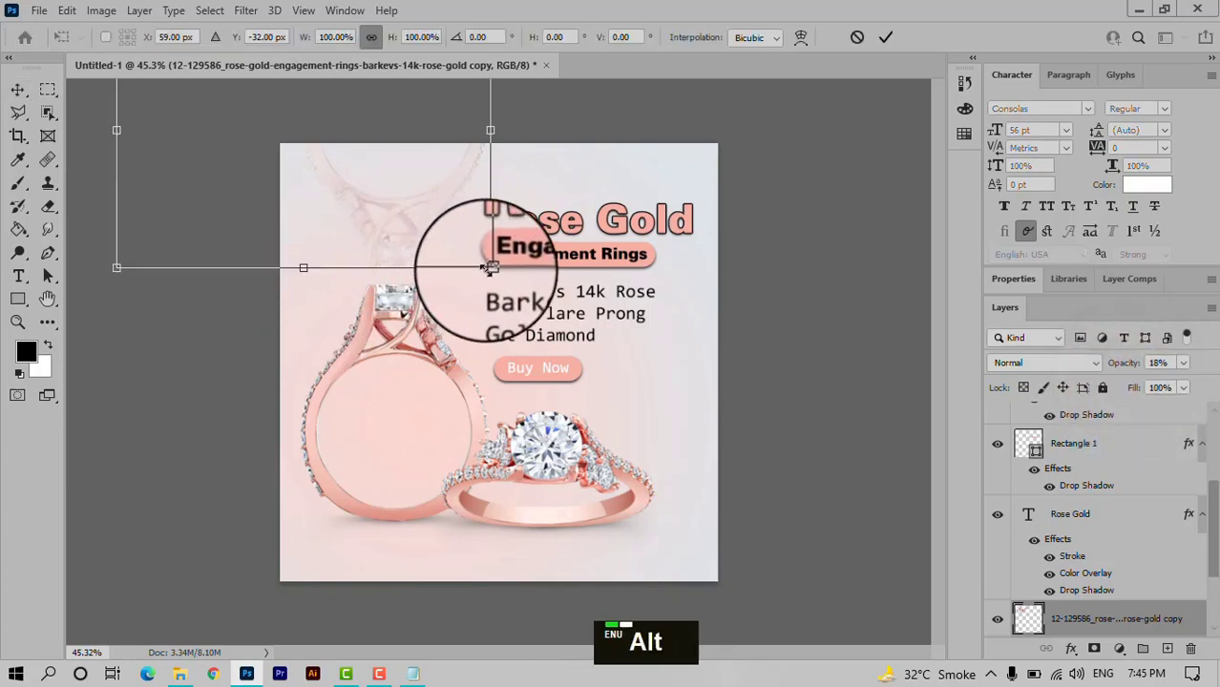
left_click_drag(441, 259, 342, 268)
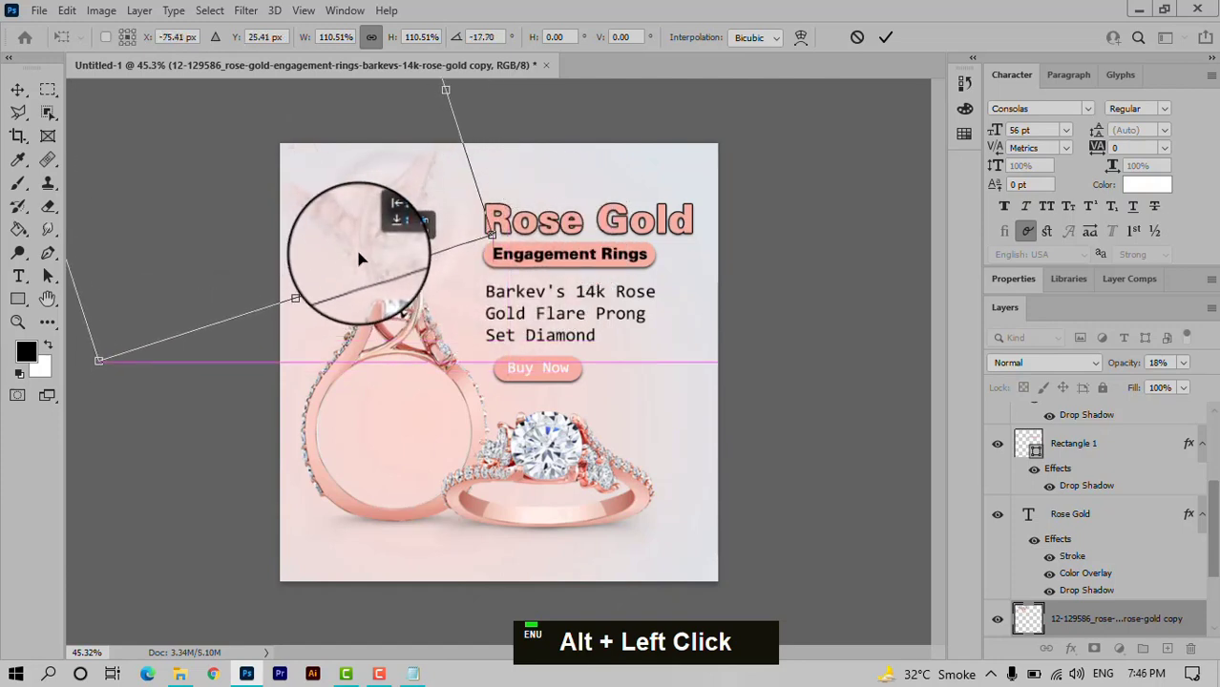
left_click(880, 36)
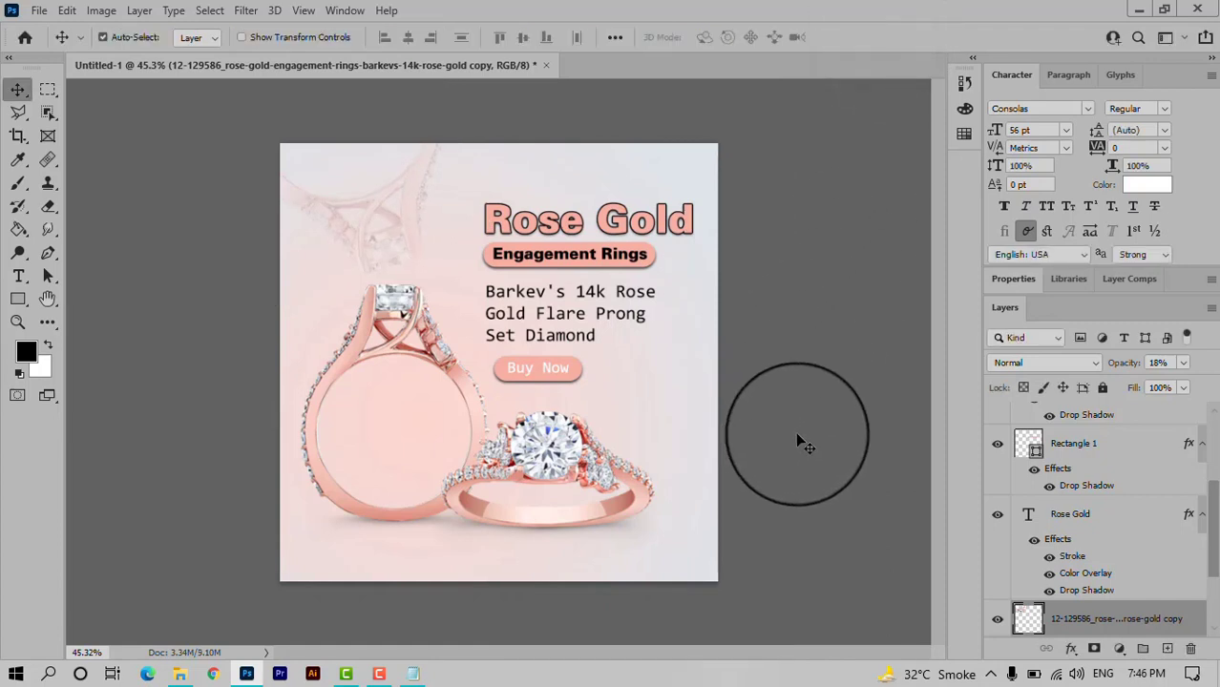
Draw a black rounded rectangle about 1606 × 561 px across the poster's lower middle, extending past both side edges.
left_click(17, 298)
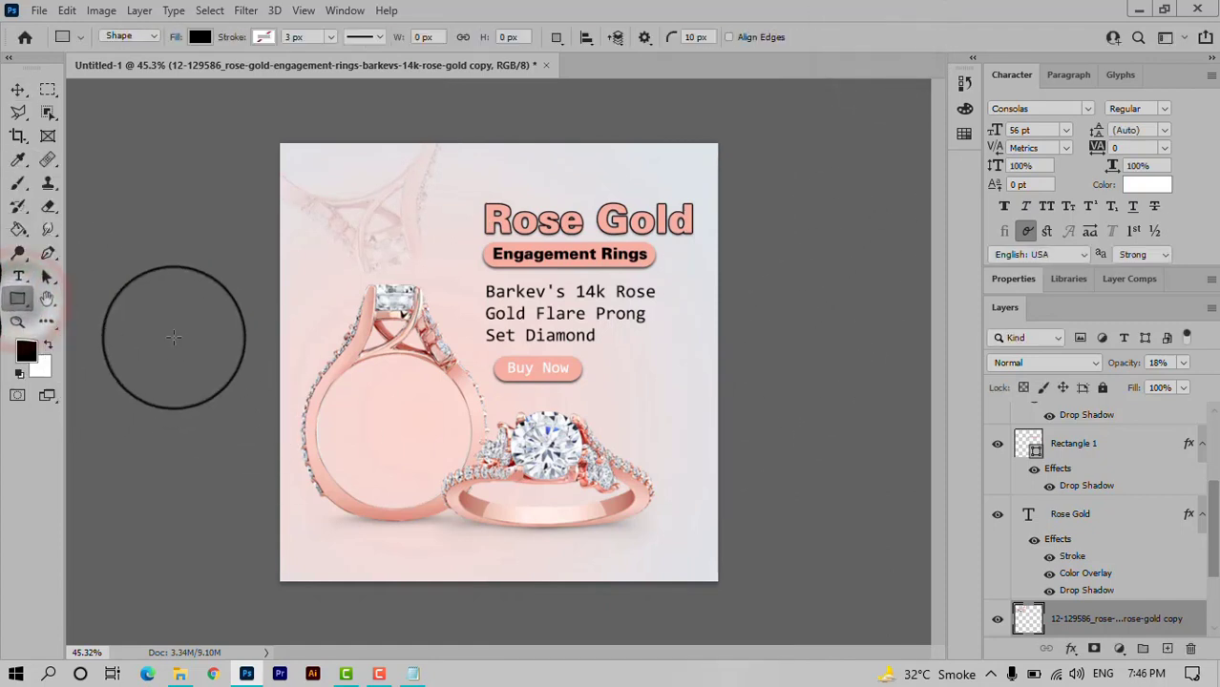
left_click_drag(165, 310, 814, 537)
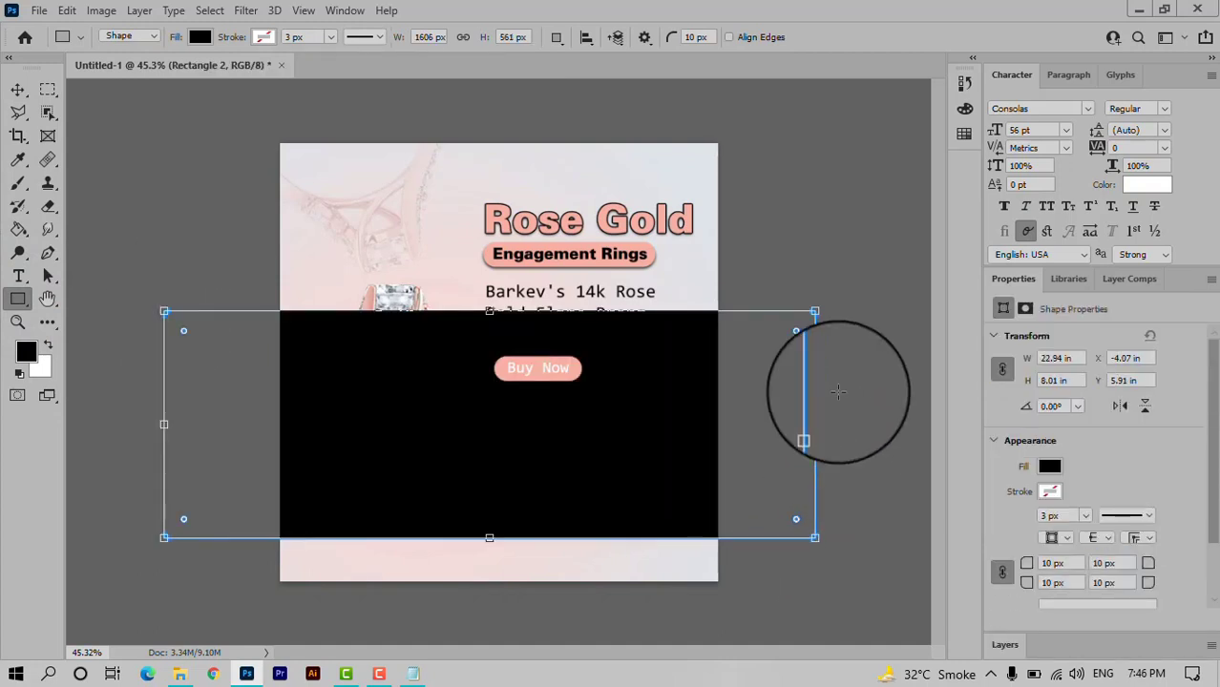
Rotate the black rectangle to about -43.1° and scale it to about 131.9% as a diagonal band across the poster.
left_click_drag(826, 310, 820, 250)
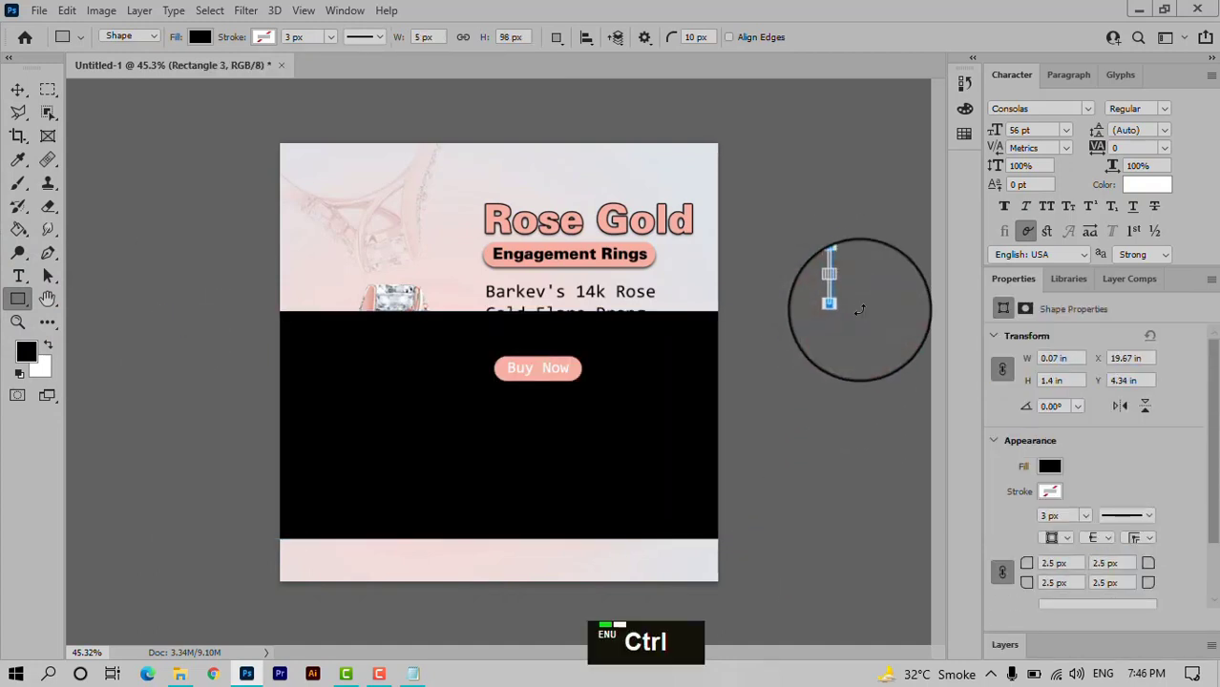
key("ctrl+z")
left_click(17, 89)
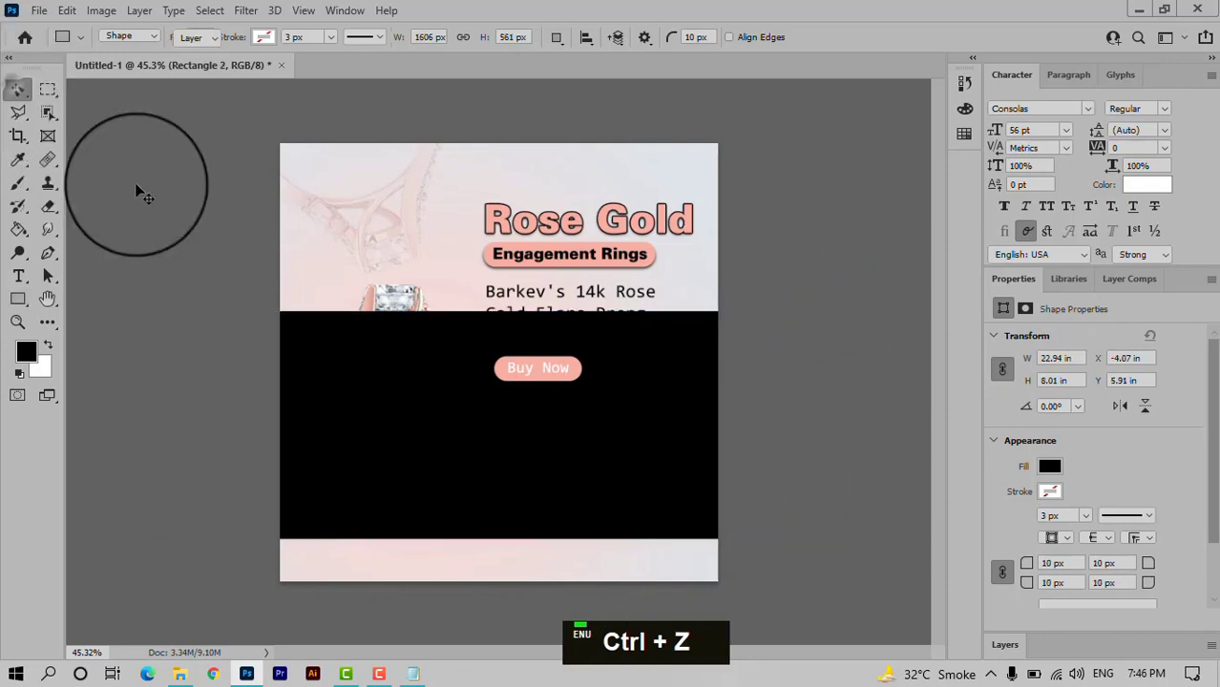
key("ctrl+t")
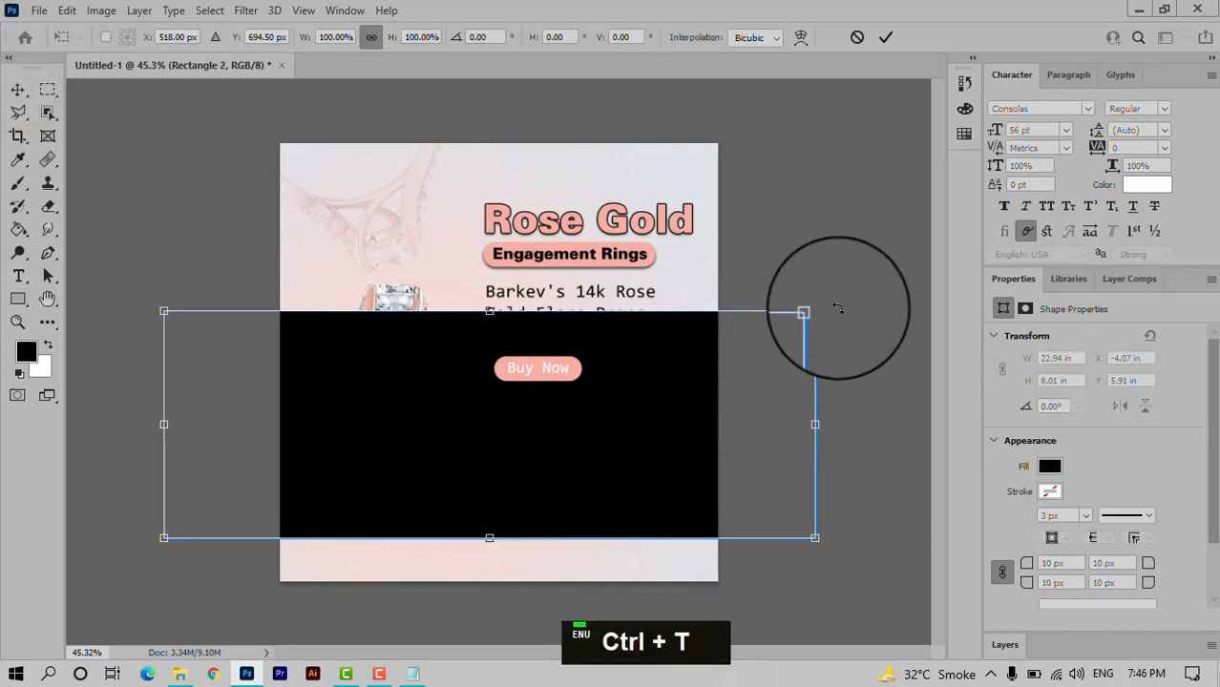
left_click_drag(831, 305, 673, 82)
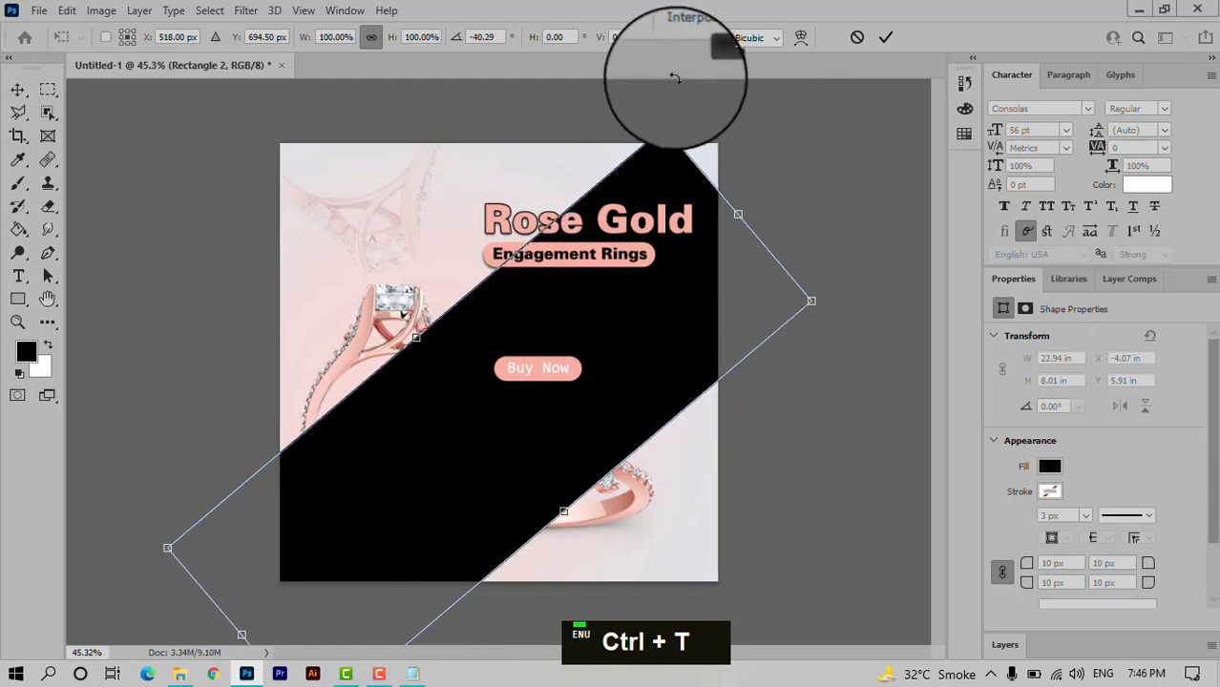
left_click_drag(661, 218, 688, 250)
left_click_drag(824, 218, 945, 226)
left_click(882, 32)
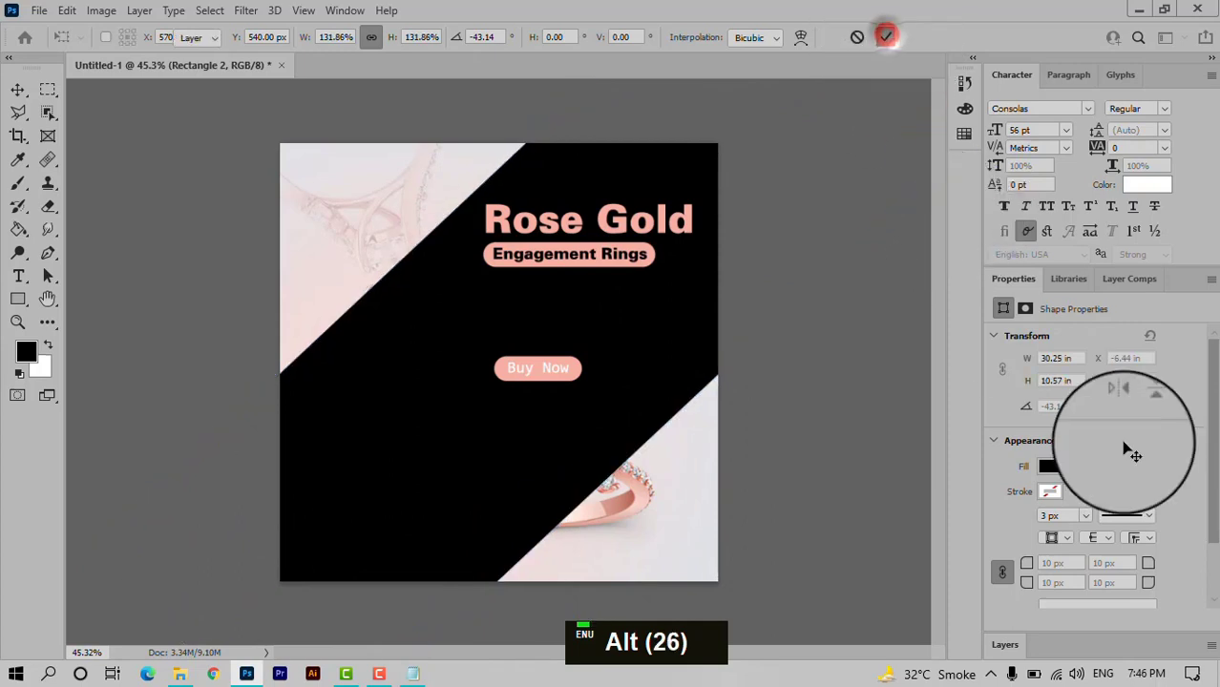
Move the black band's layer below both ring image layers, directly above the gradient fill.
left_click(1004, 644)
scroll(1164, 563, "down", 5)
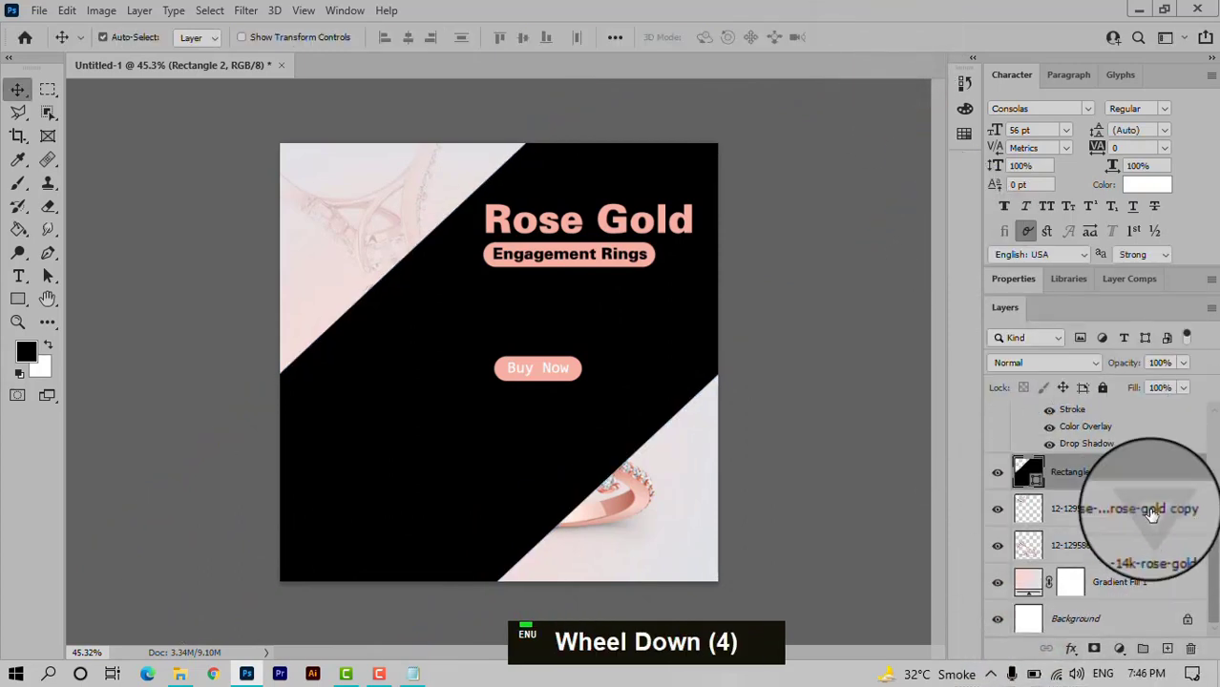
left_click_drag(1119, 584, 1120, 563)
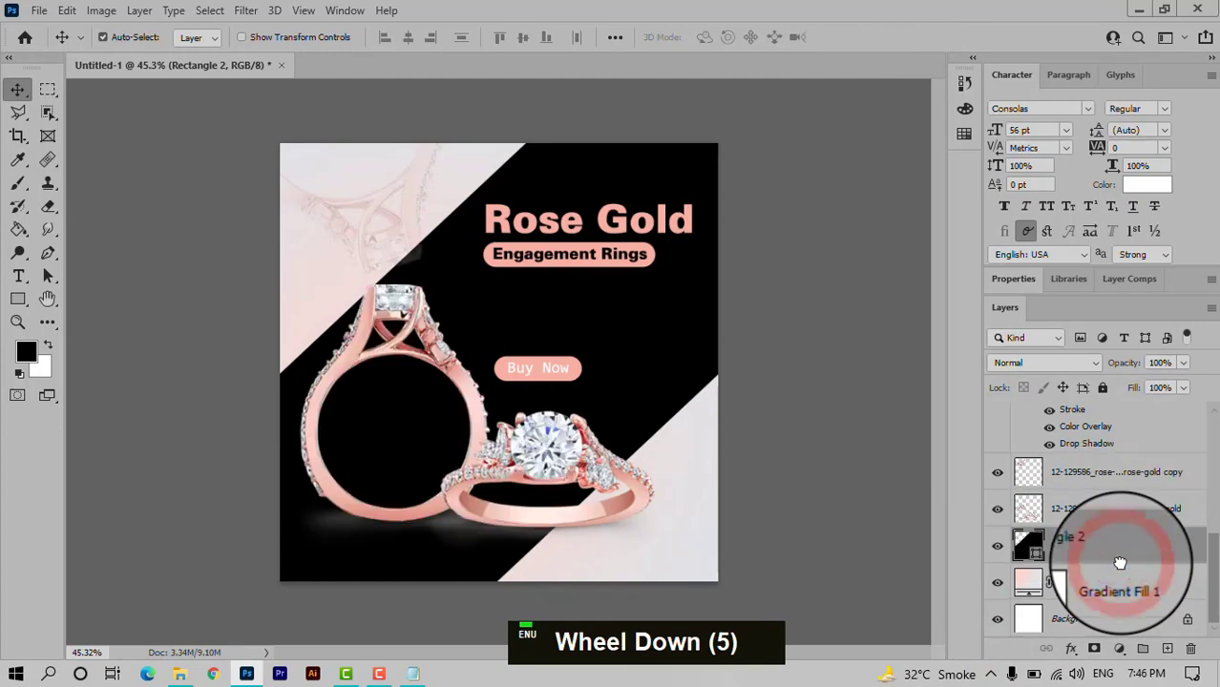
Recolour the diagonal band to the light pink #e9cbcb.
double_click(1041, 558)
left_click(783, 247)
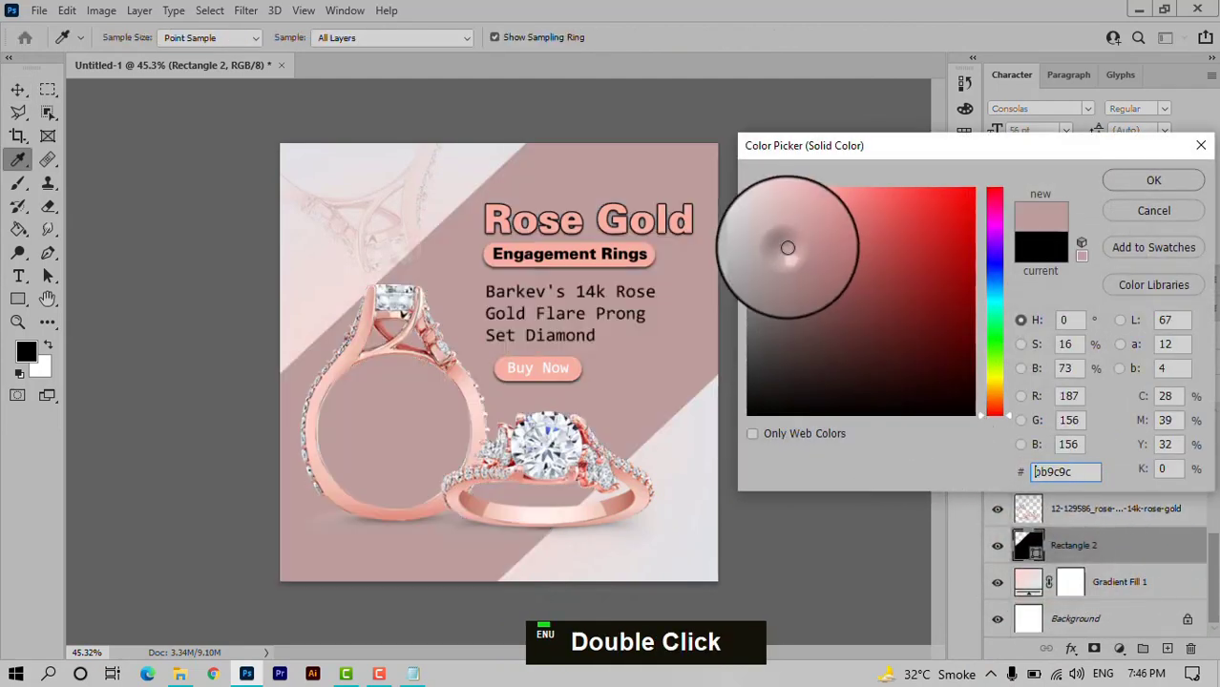
left_click_drag(784, 248, 774, 206)
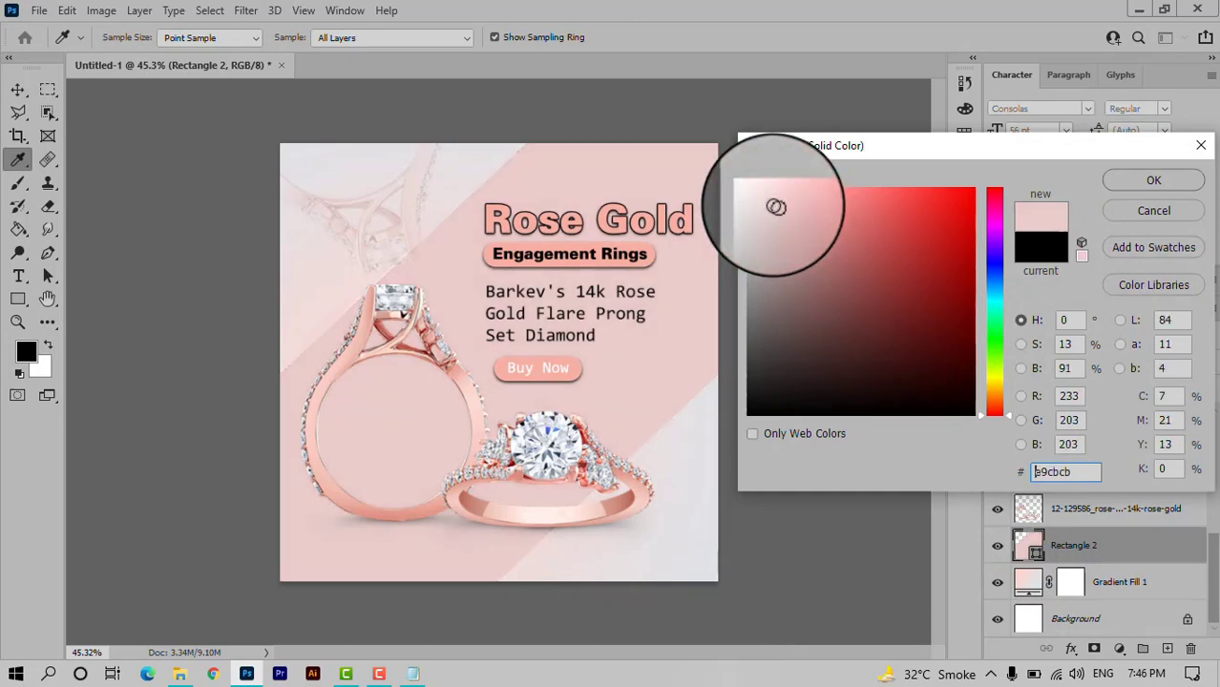
left_click(1146, 187)
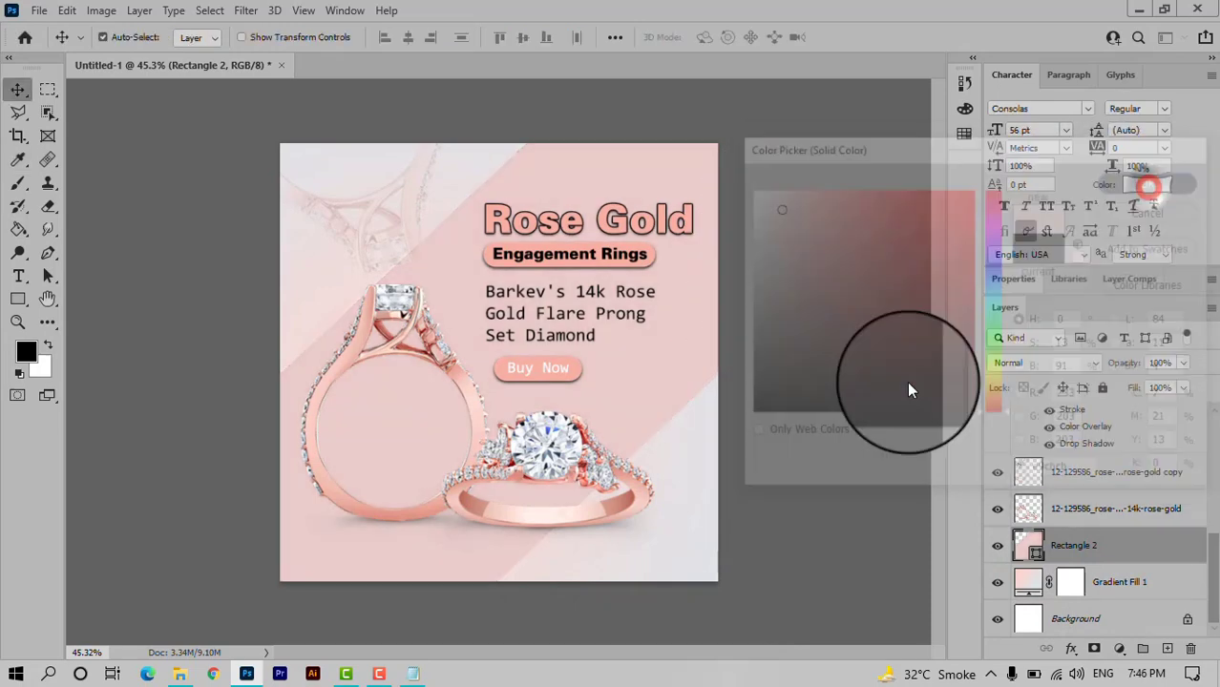
Shift the diagonal band to the right across the poster and set its fill colour to the paler pink #edd3d3.
double_click(704, 408)
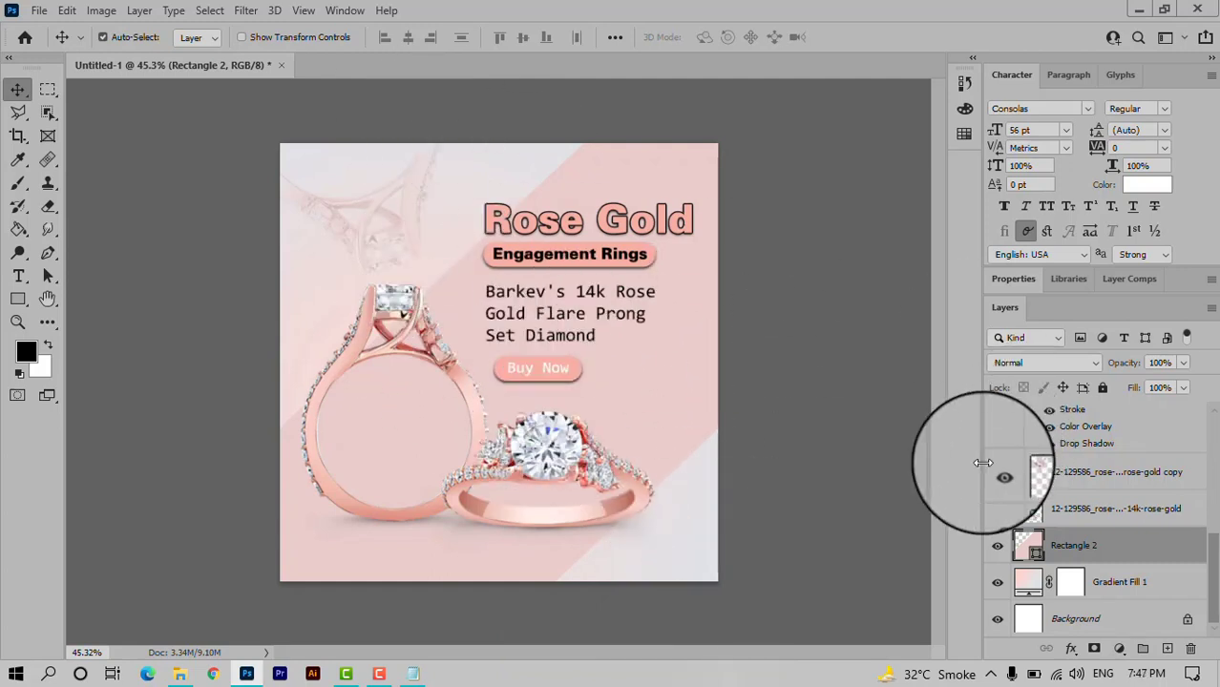
double_click(1036, 544)
left_click(779, 229)
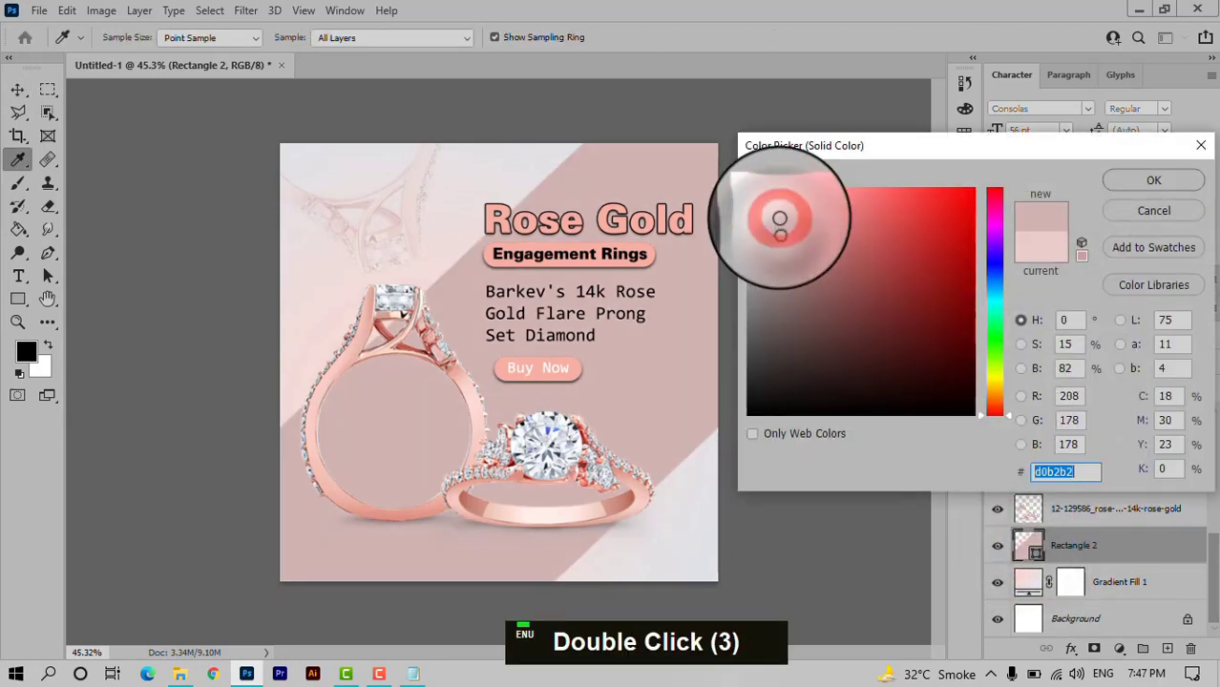
left_click(780, 213)
left_click_drag(780, 213, 774, 198)
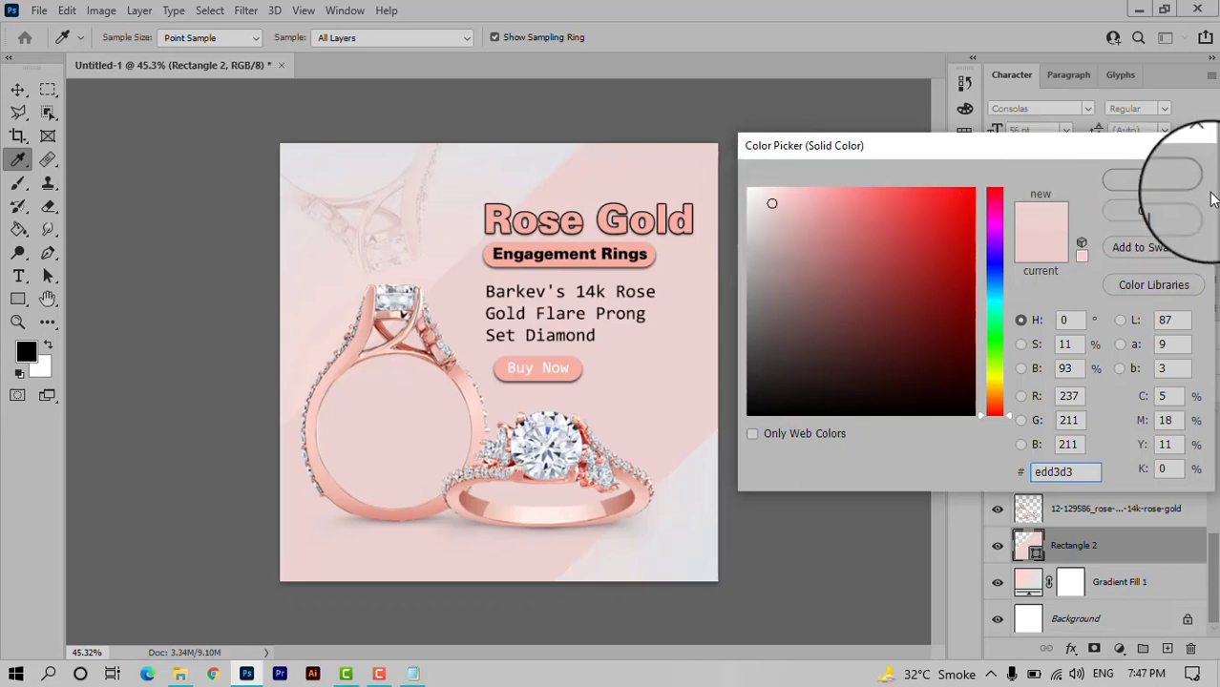
left_click(1144, 180)
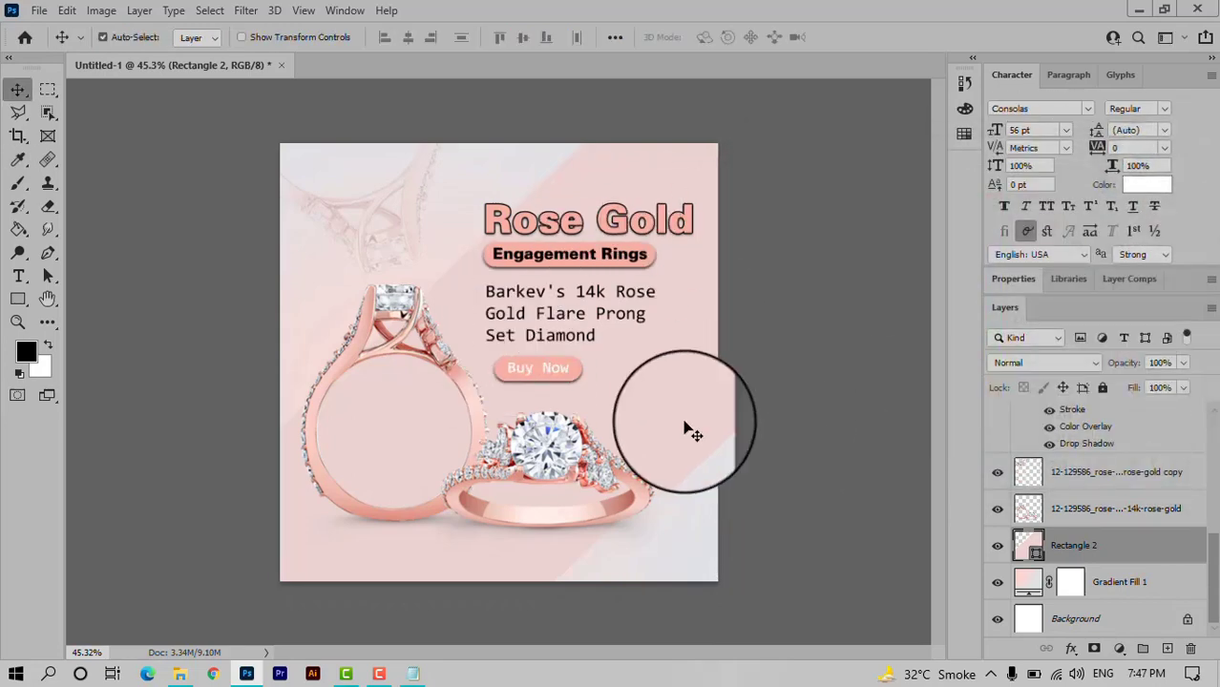
scroll(864, 378, "up", 9, "alt")
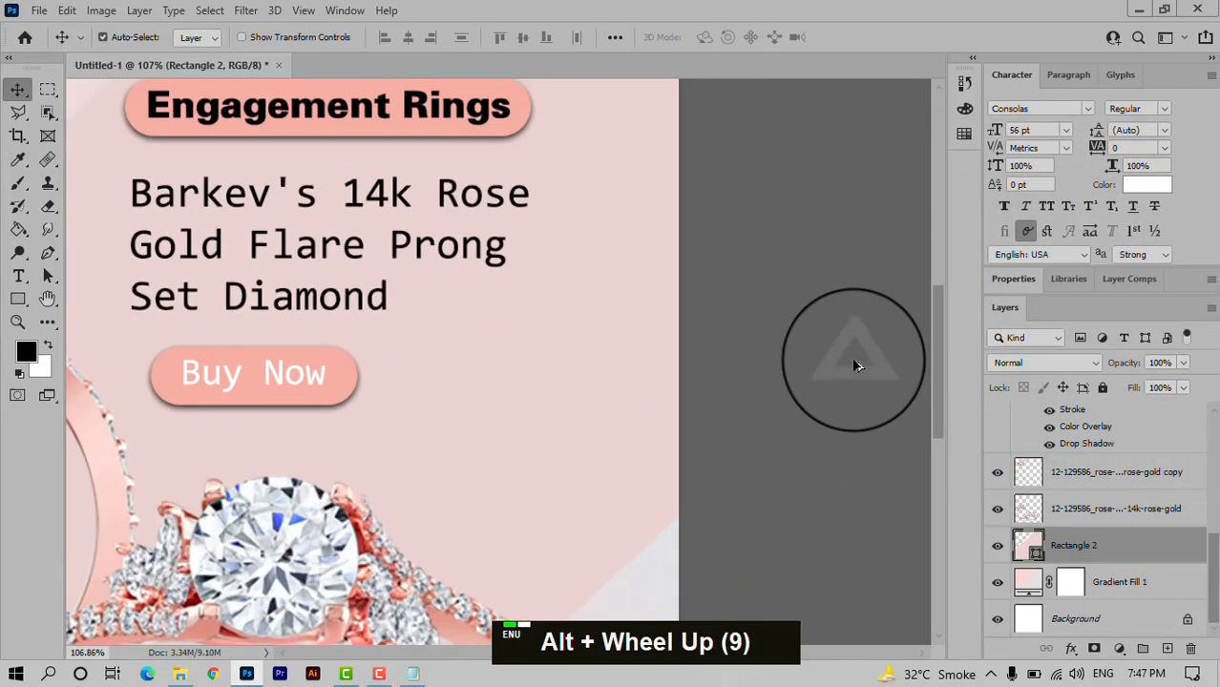
scroll(856, 365, "down", 5, "alt")
scroll(856, 365, "down", 4, "alt")
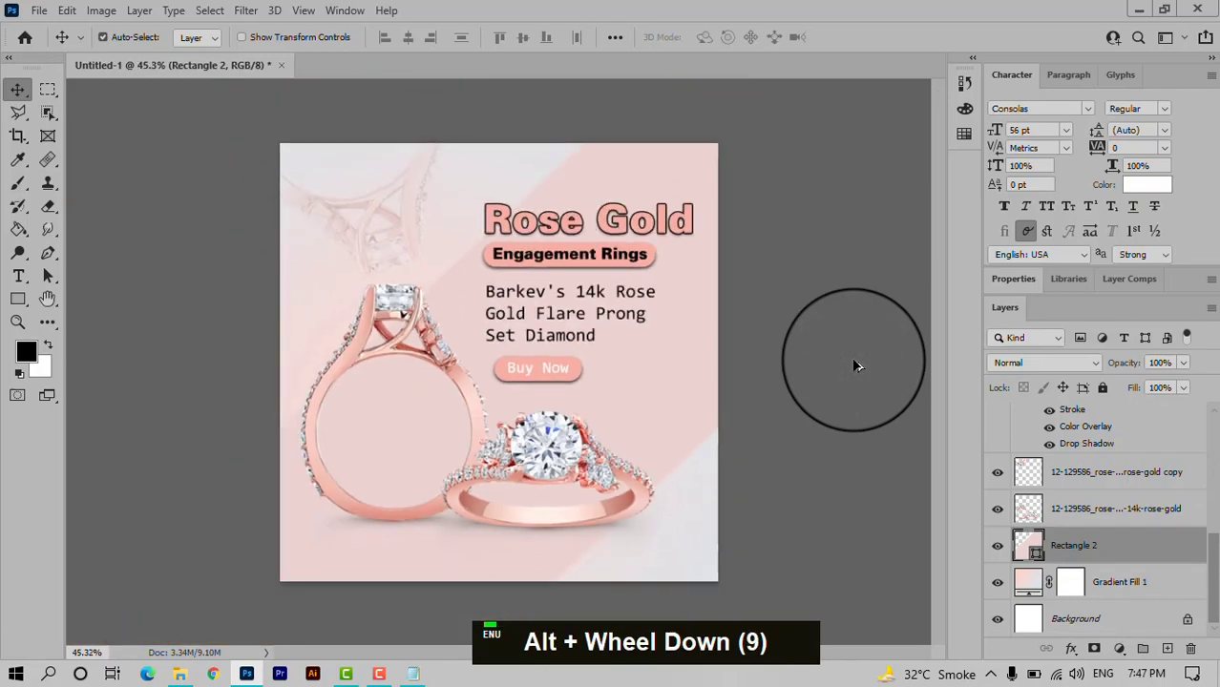